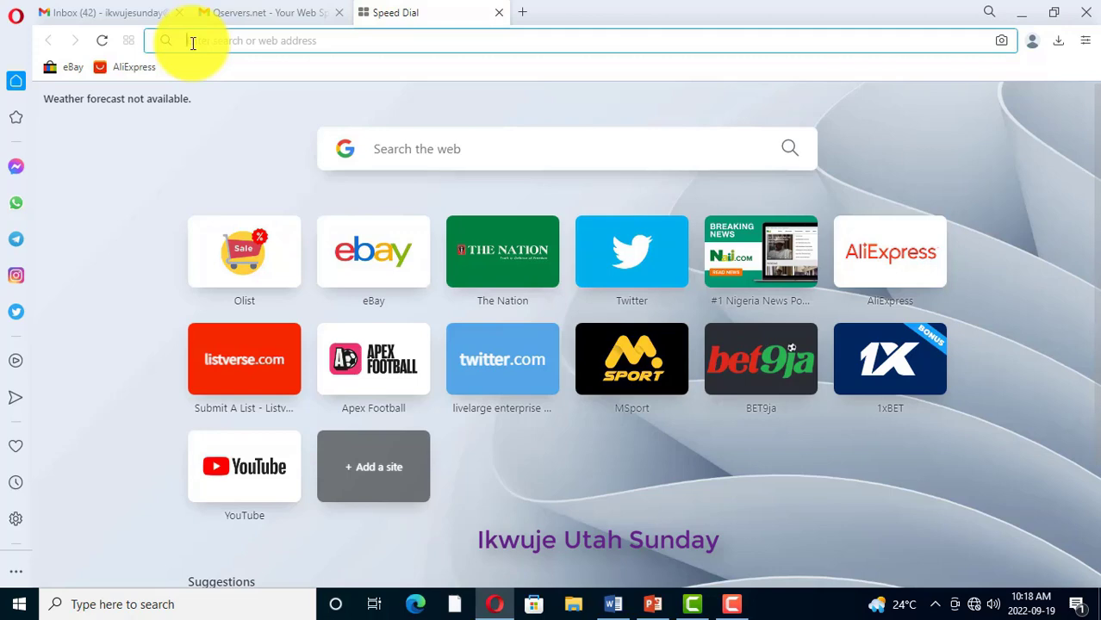
Step: Go to cashonline.com.ng/cpanel and log in to cPanel with the prefilled credentials
text(cash)
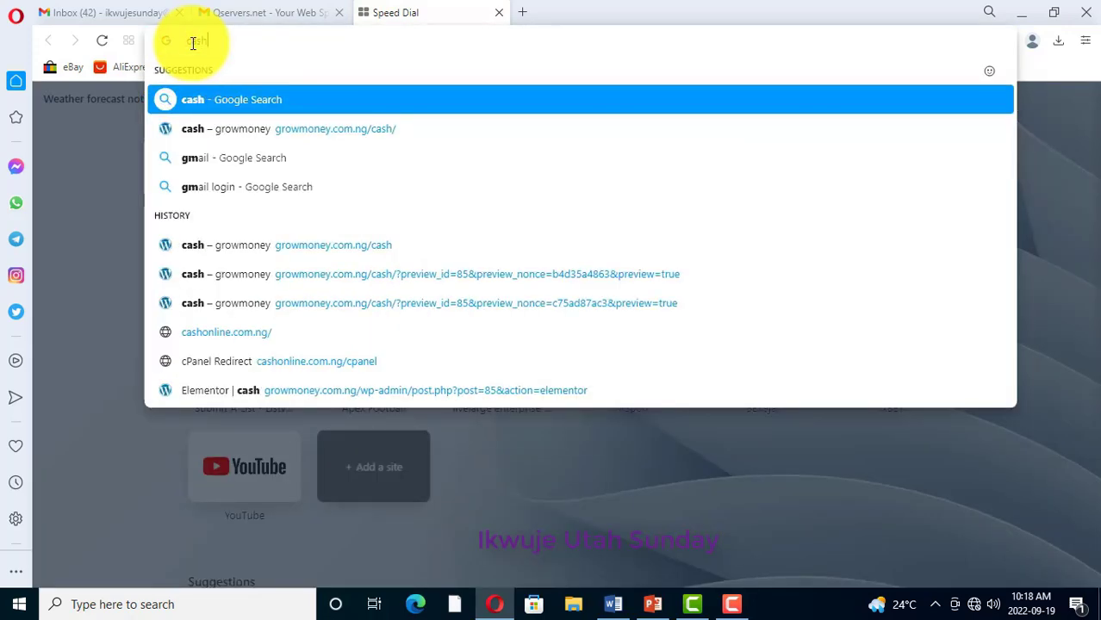
text(online)
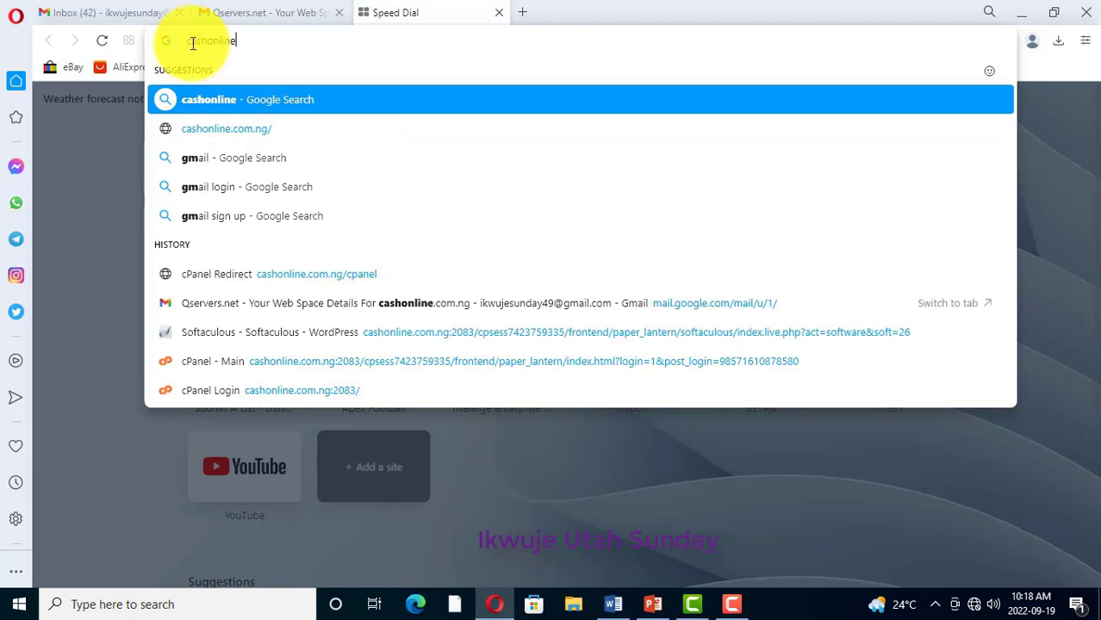
text(.com)
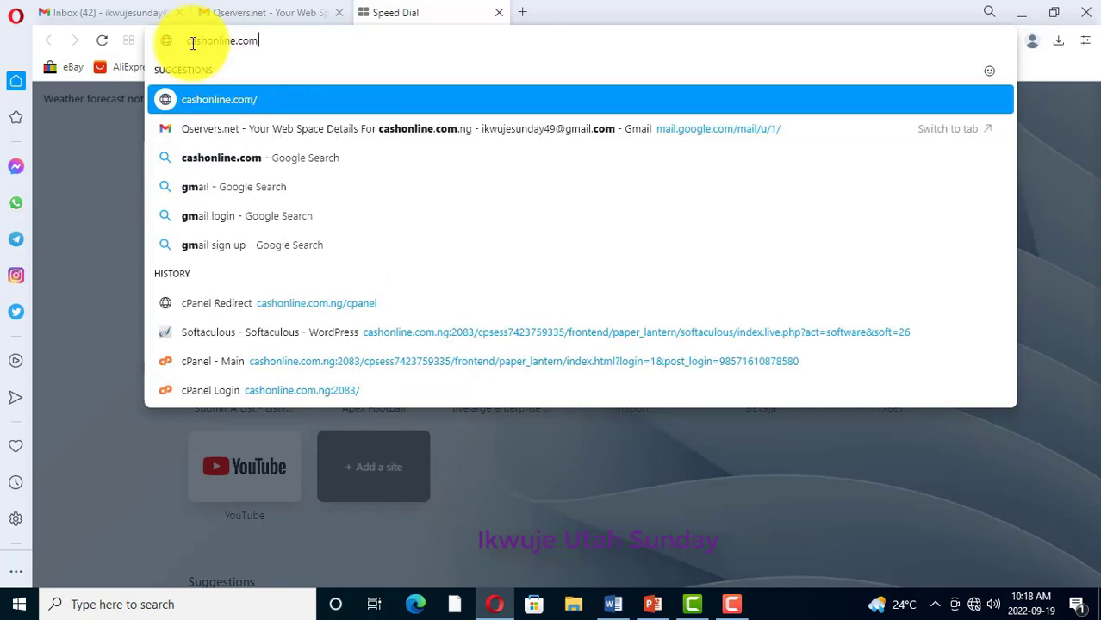
text(.ng)
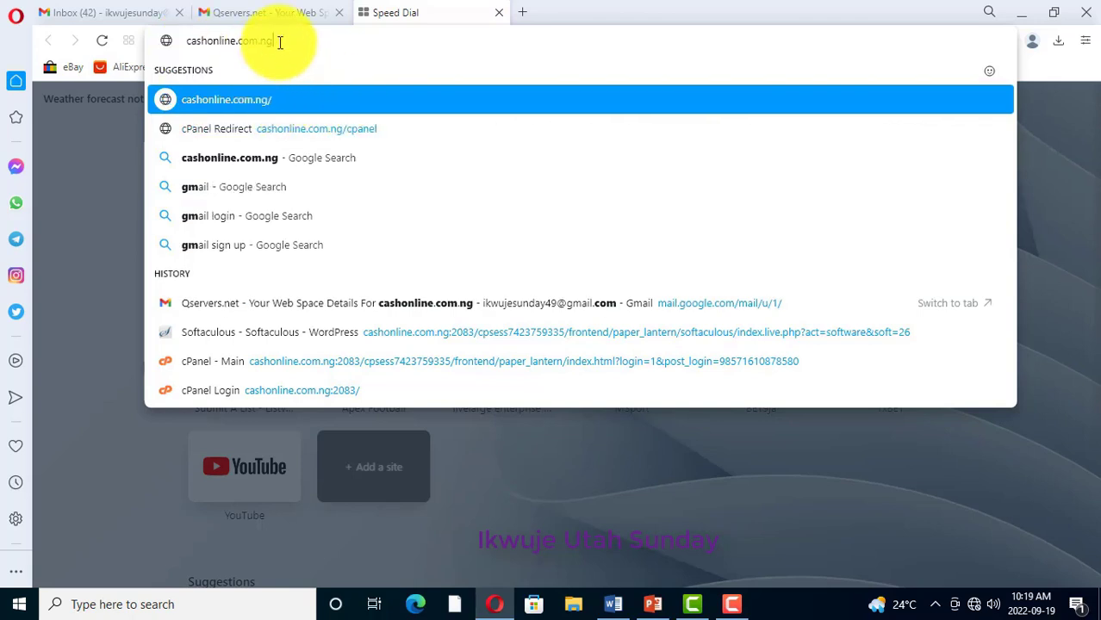
text(/)
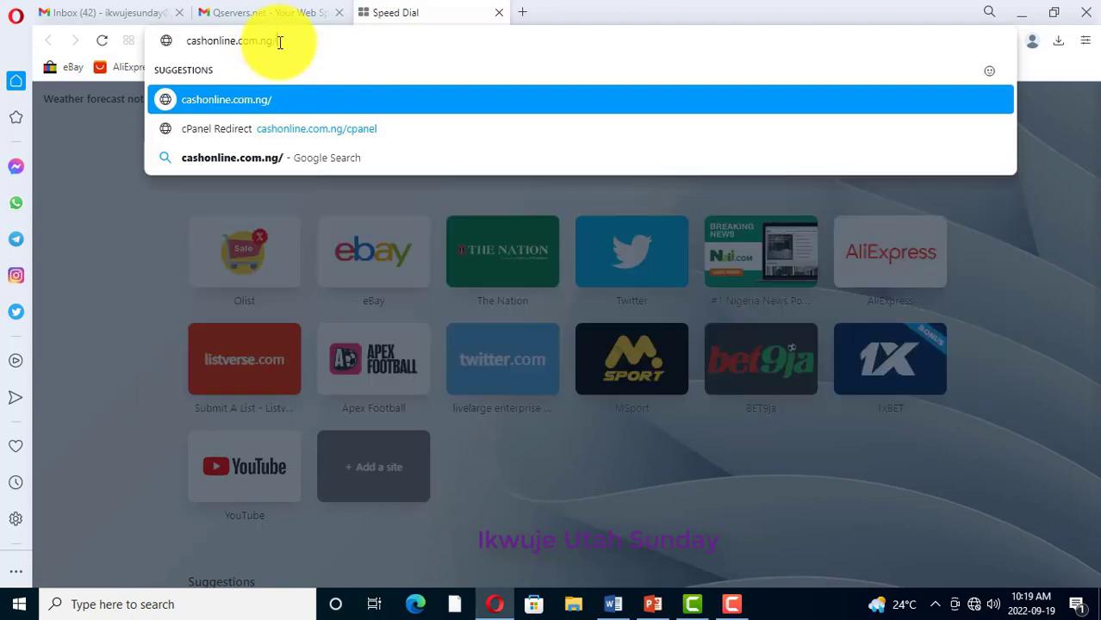
text(cpanel)
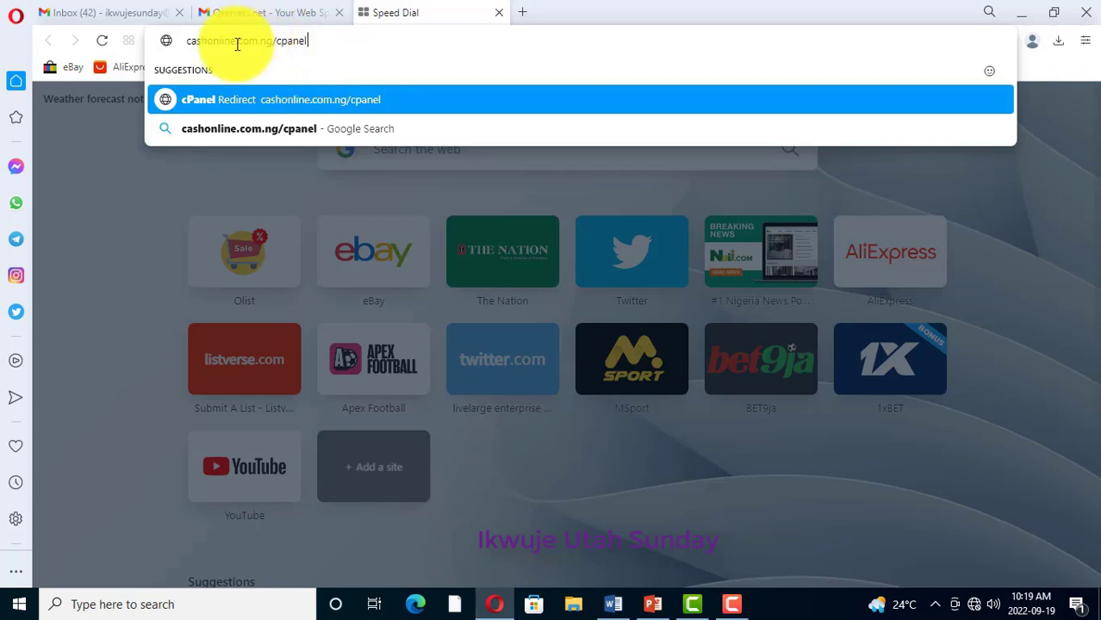
drag(270, 41, 172, 42)
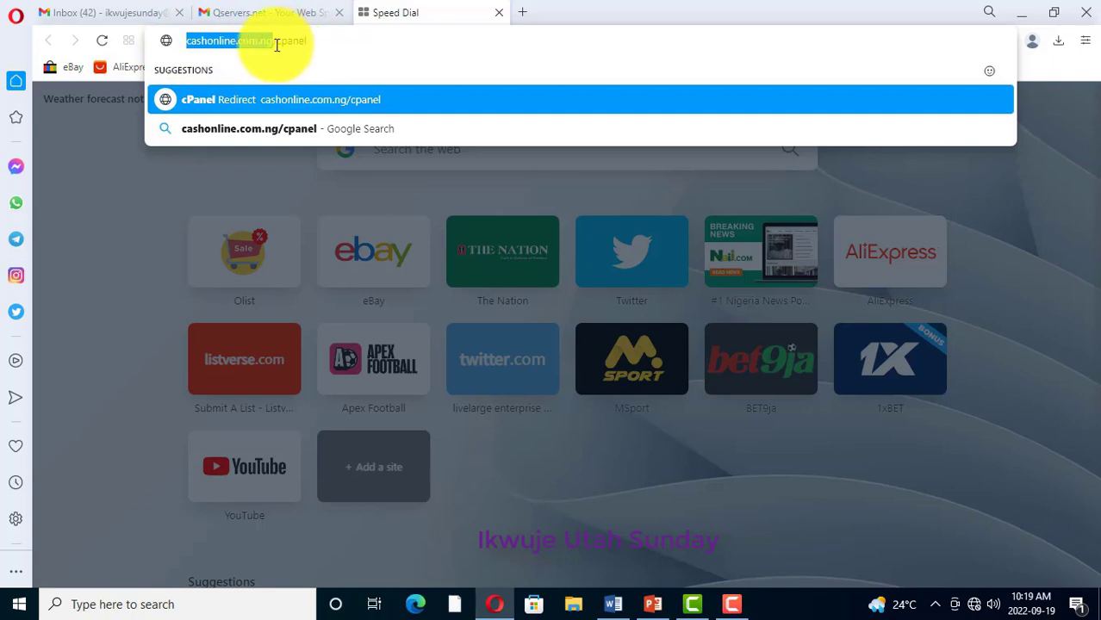
drag(311, 43, 274, 48)
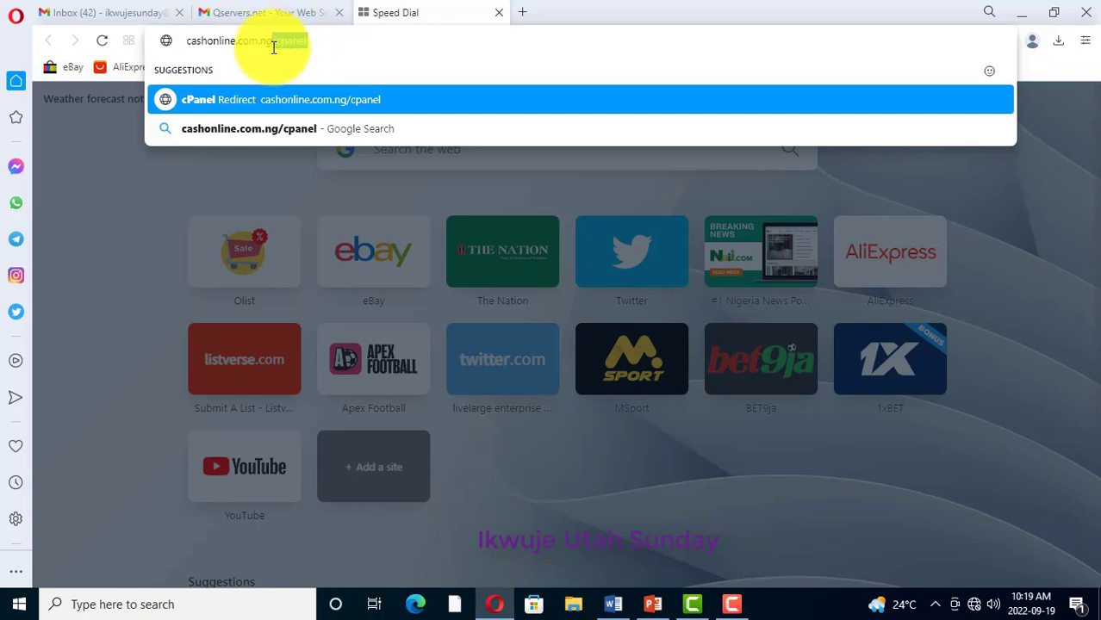
click(315, 48)
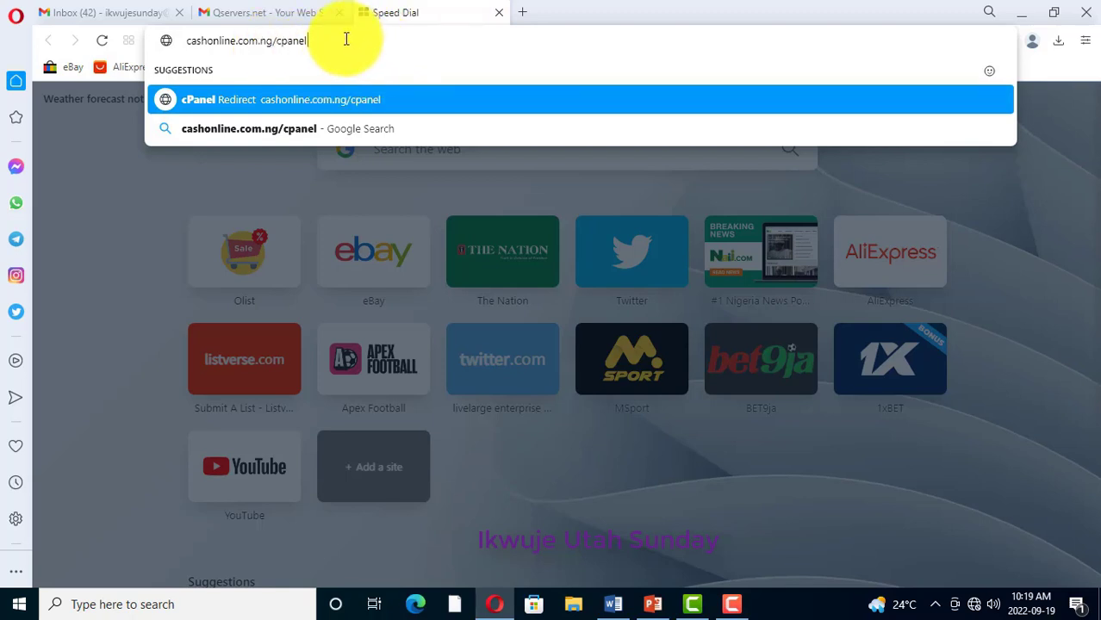
key(Return)
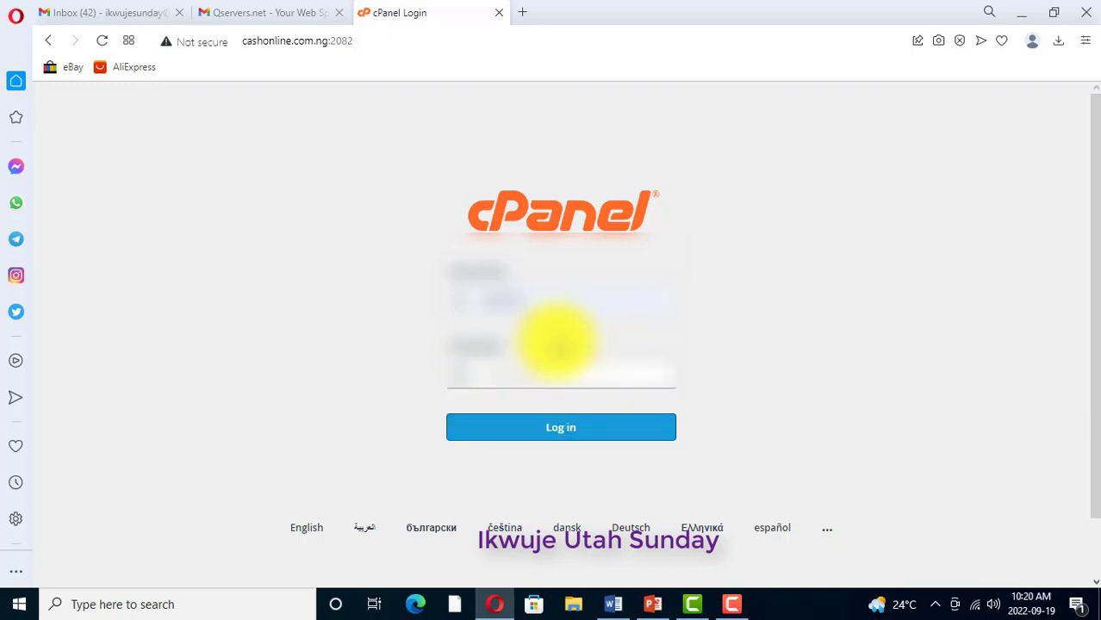
click(561, 428)
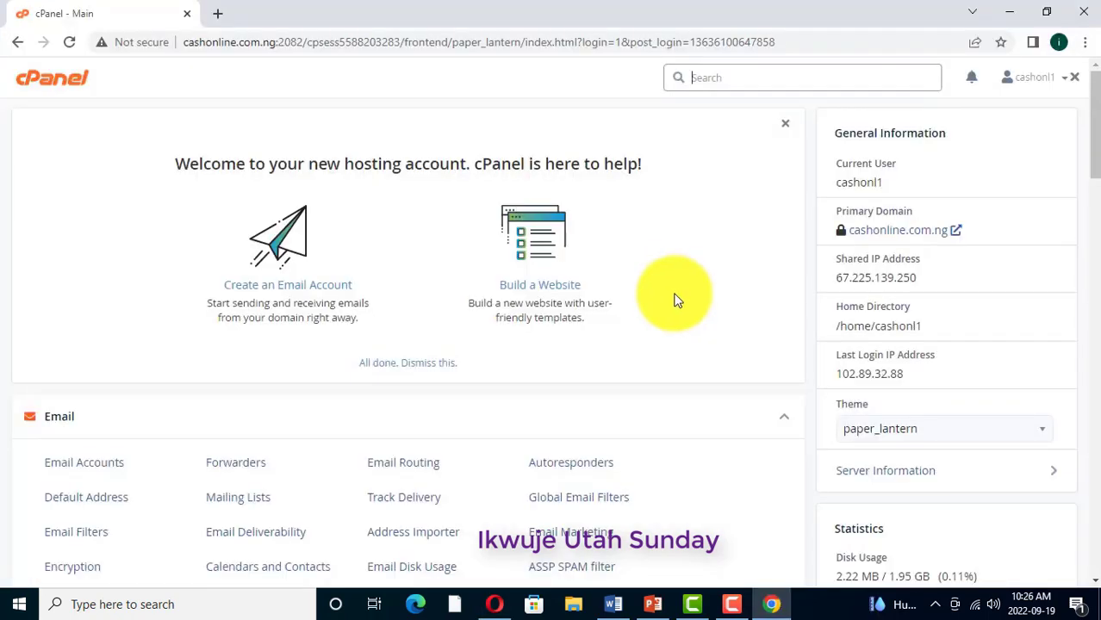
Step: Open the WordPress script from the Softaculous Apps Installer section of cPanel
scroll(676, 300, down, 2)
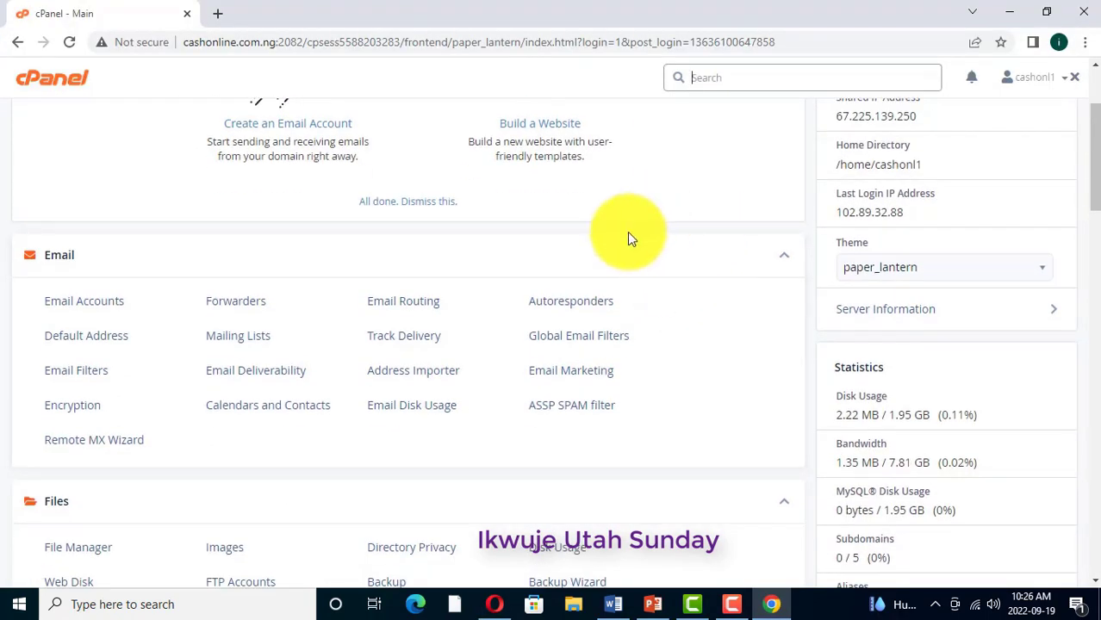
scroll(624, 245, up, 2)
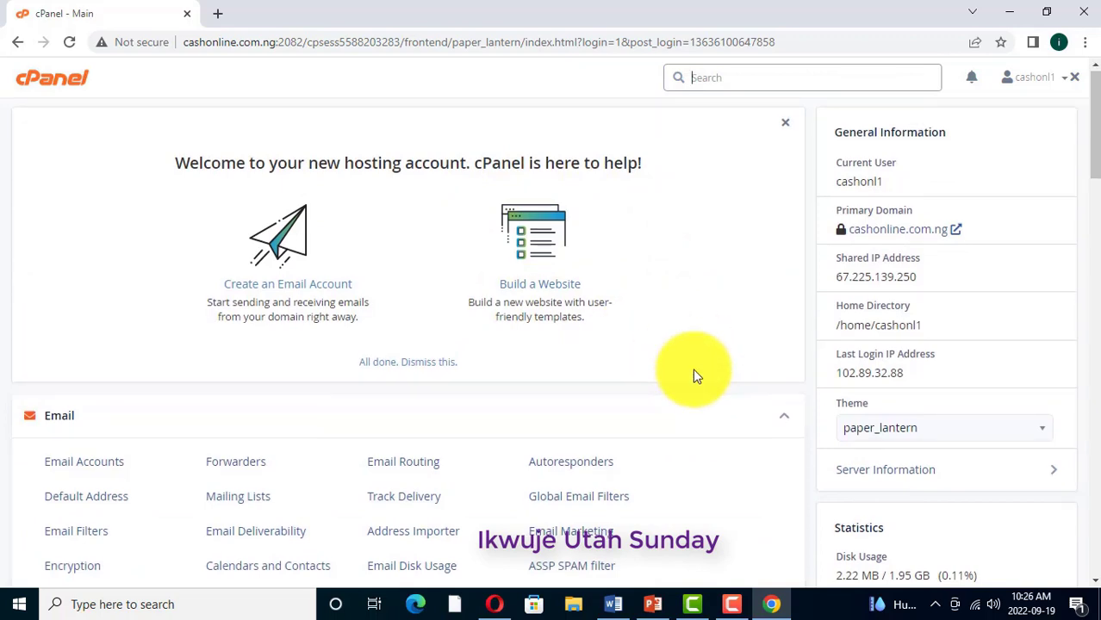
scroll(697, 377, down, 2)
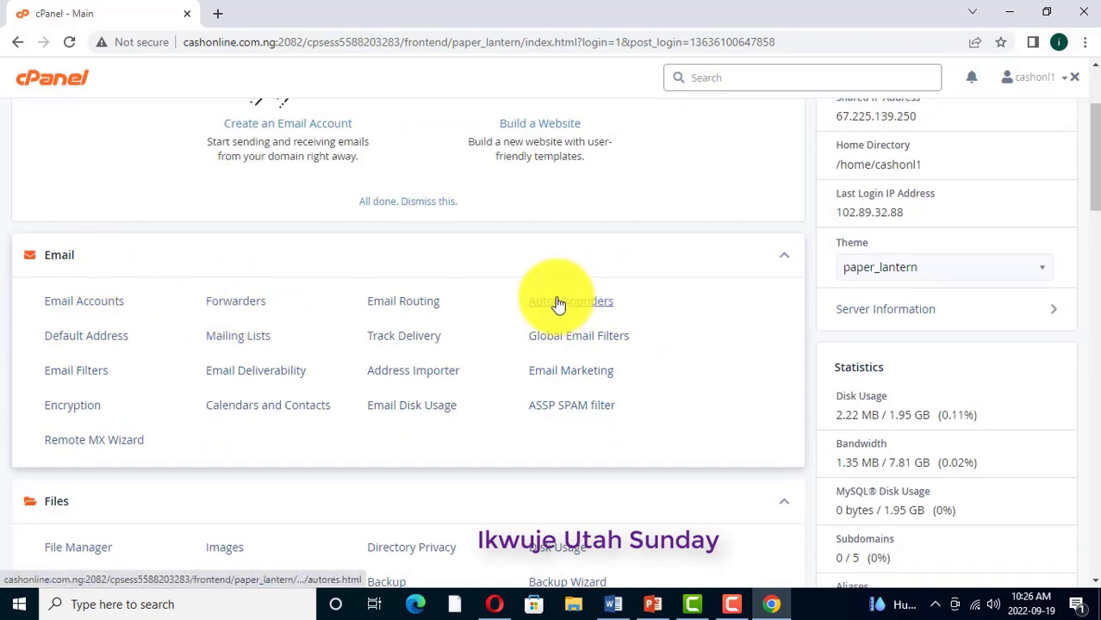
scroll(493, 300, down, 5)
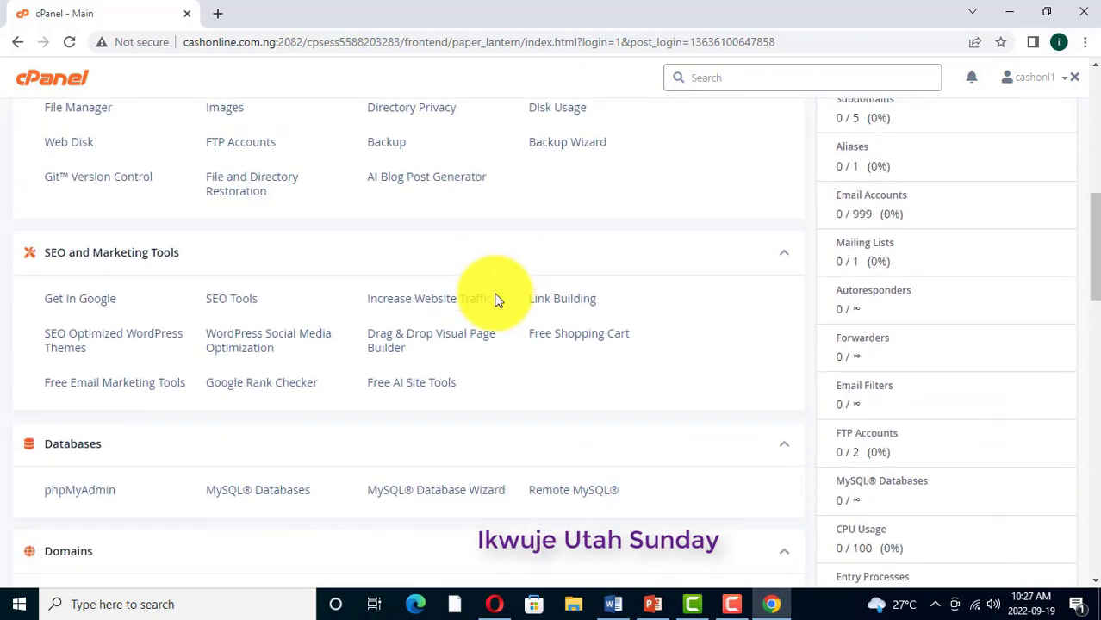
scroll(496, 300, down, 8)
scroll(496, 300, down, 5)
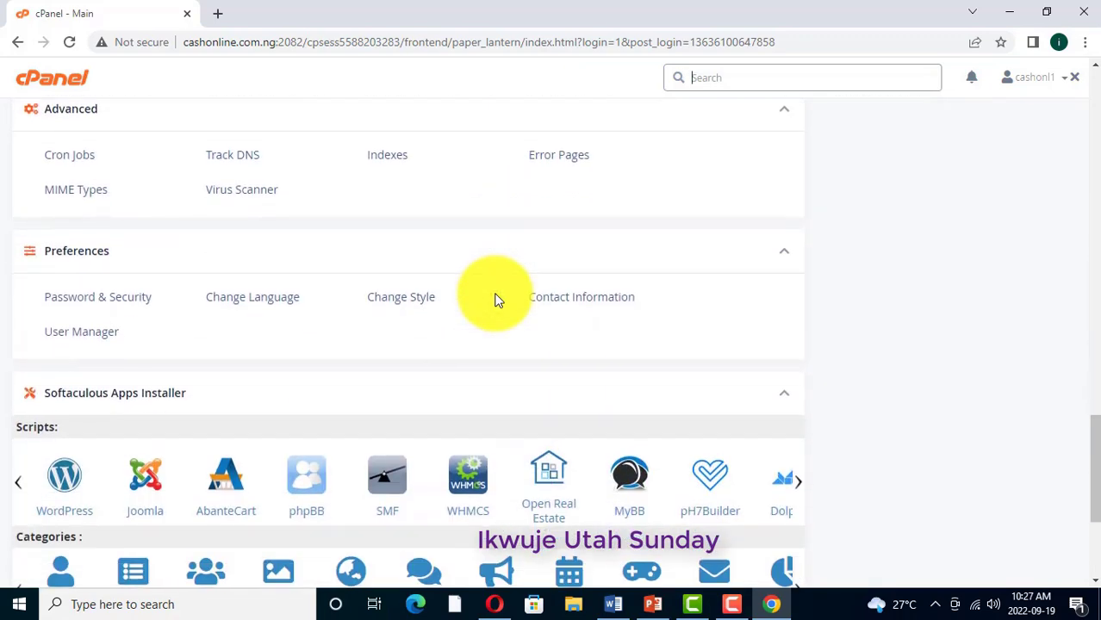
scroll(495, 300, down, 1)
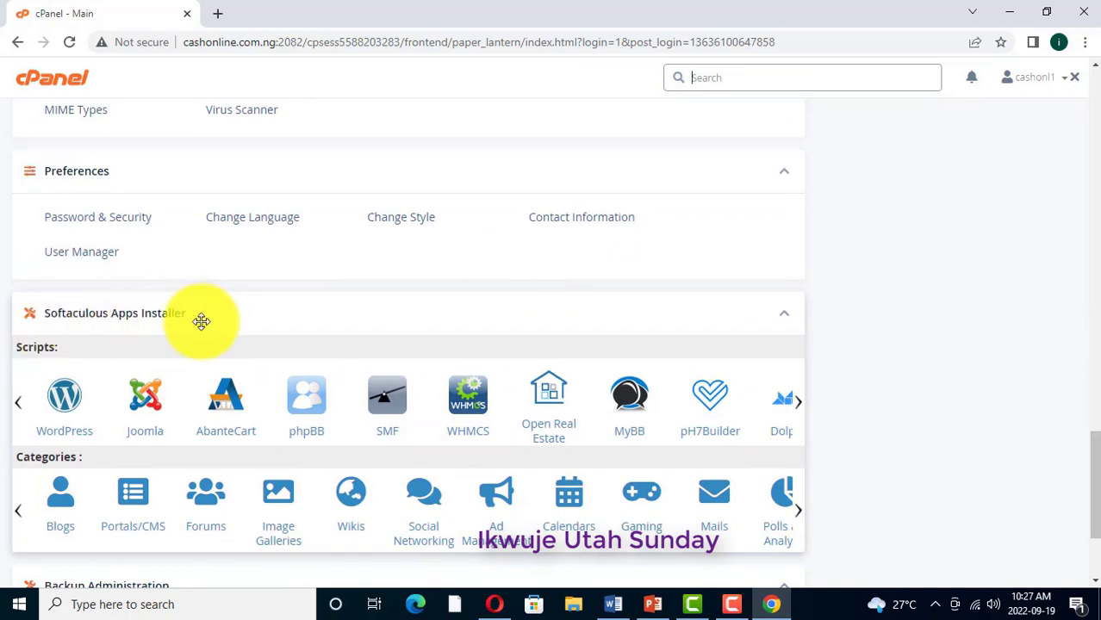
click(63, 403)
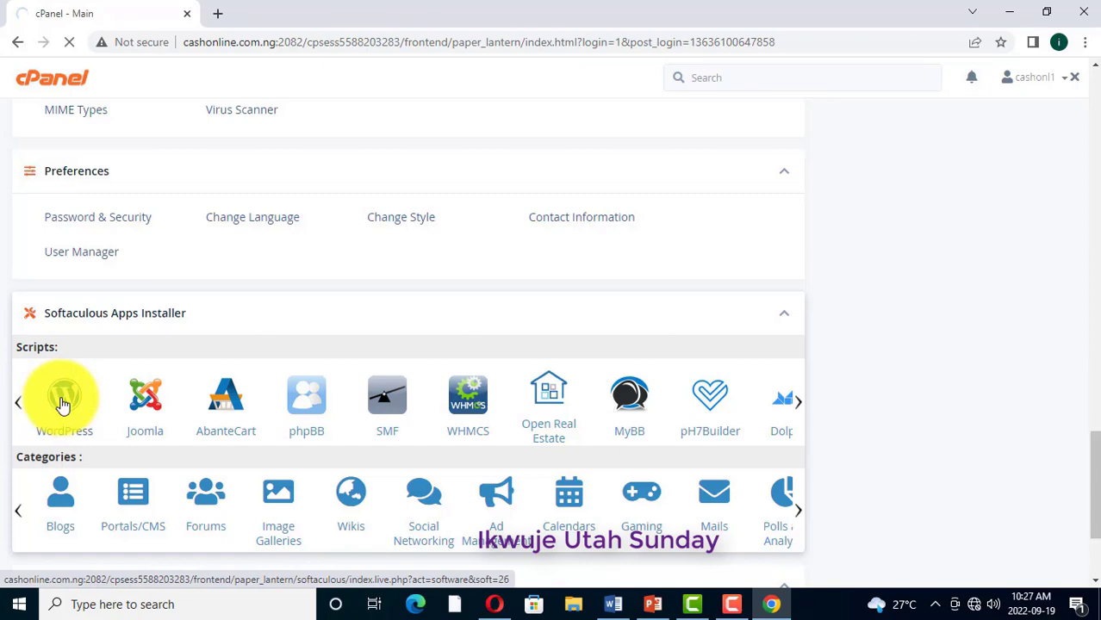
Step: Open the WordPress installation form from its Softaculous overview page
scroll(62, 403, down, 1)
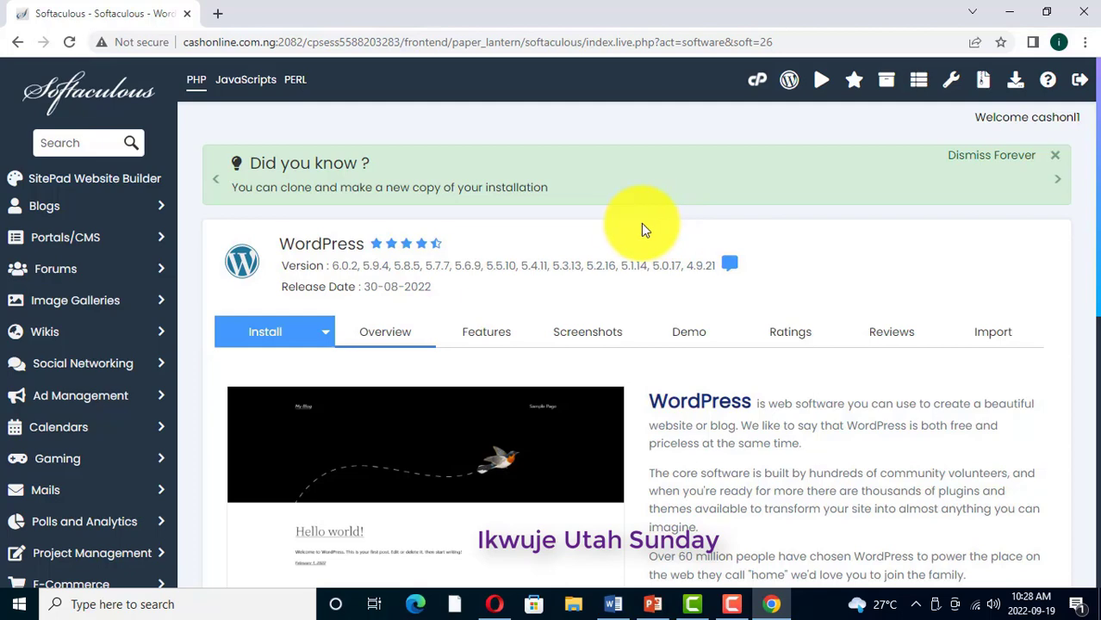
scroll(642, 223, down, 1)
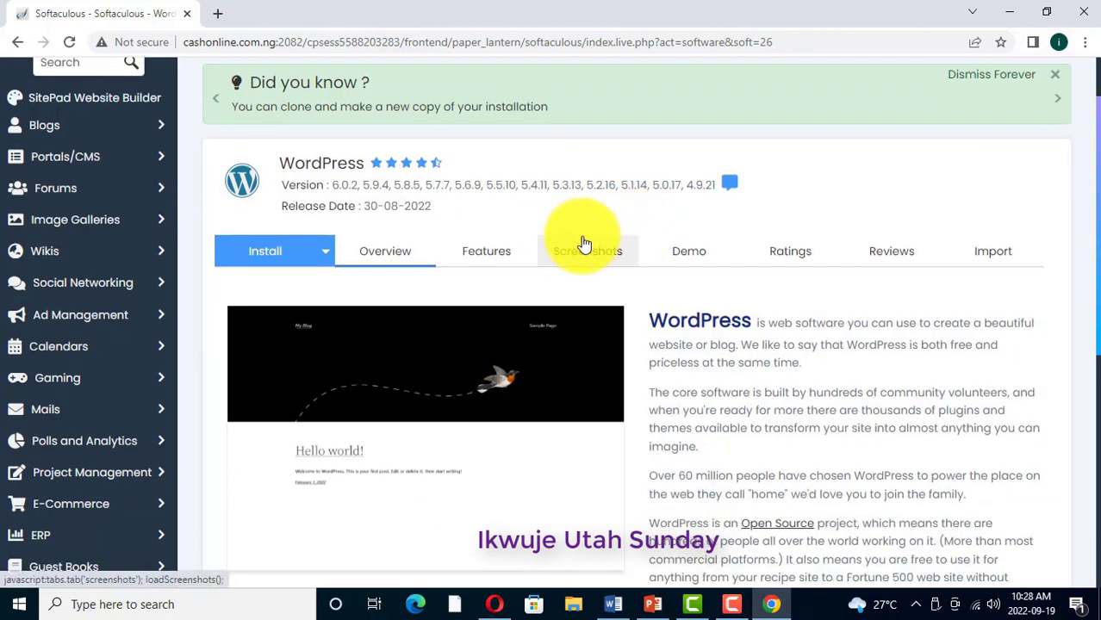
scroll(582, 242, down, 2)
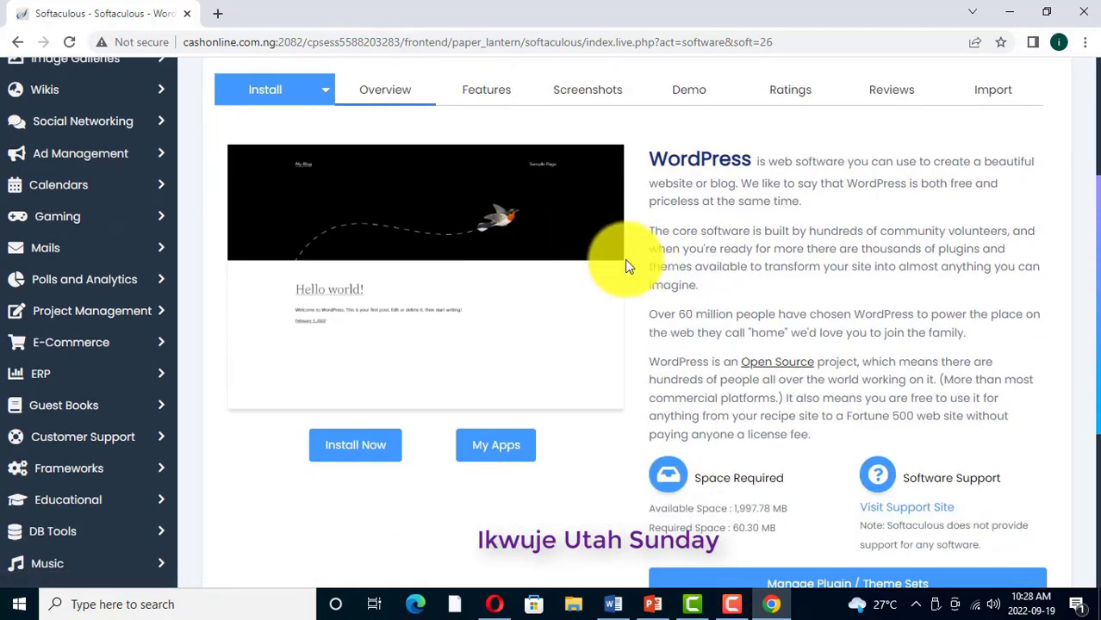
scroll(642, 256, down, 1)
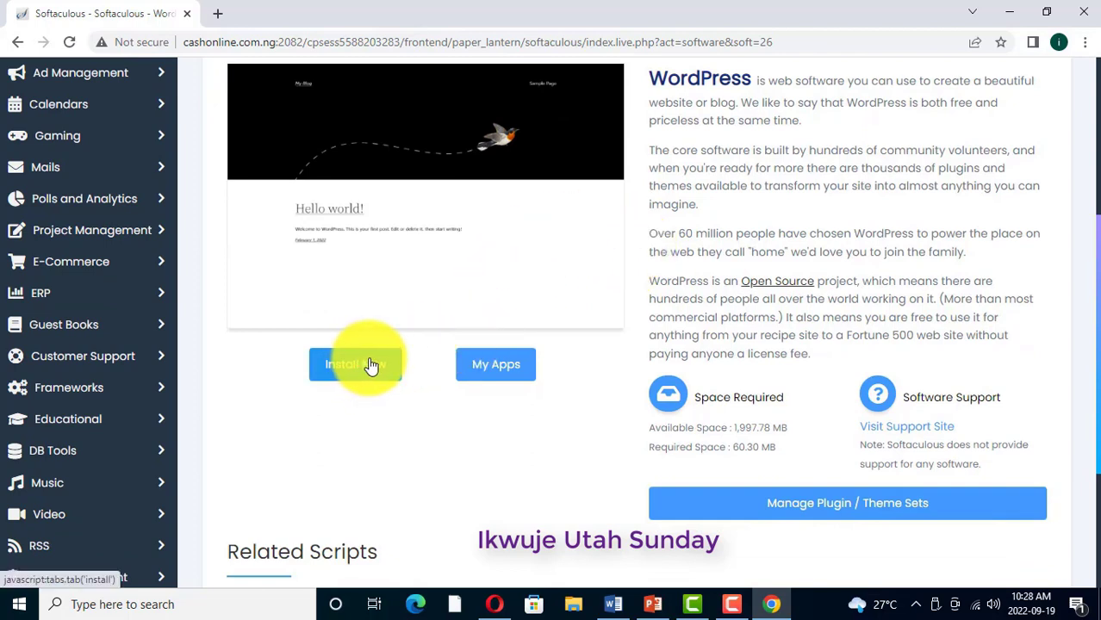
scroll(369, 368, down, 1)
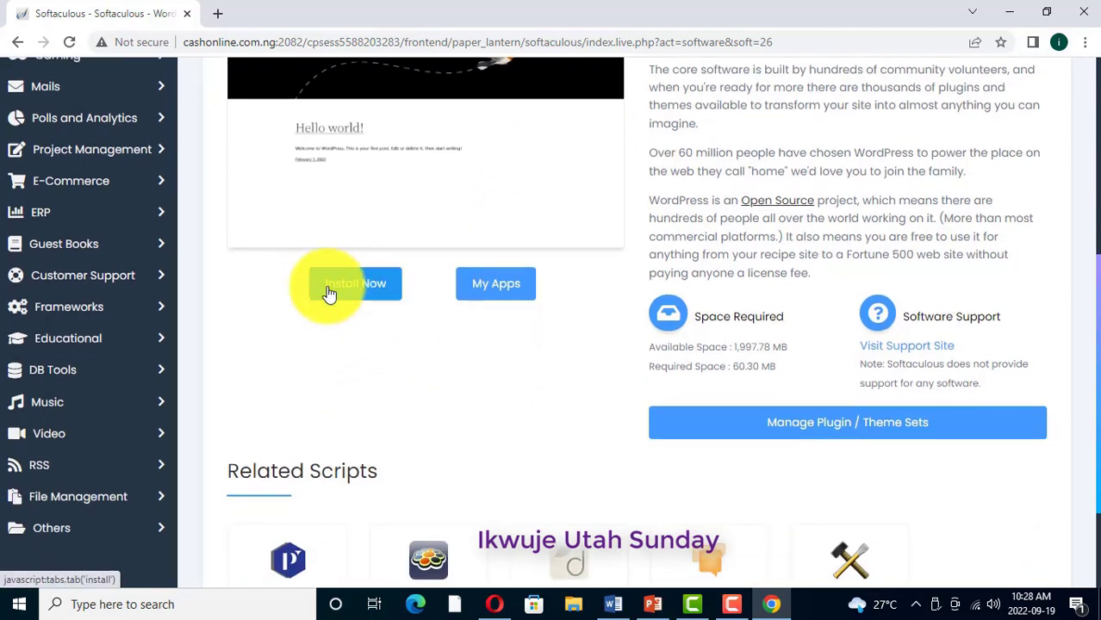
click(356, 287)
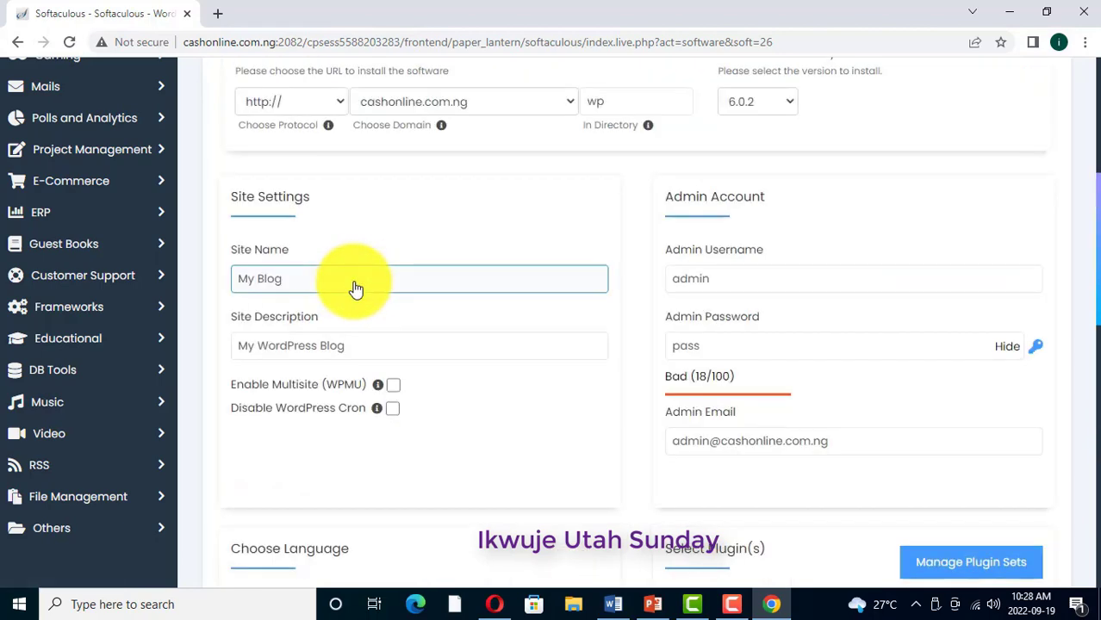
Step: Keep version 6.0.2 and empty the installation directory so WordPress installs directly on the cashonline.com.ng domain
scroll(383, 274, up, 1)
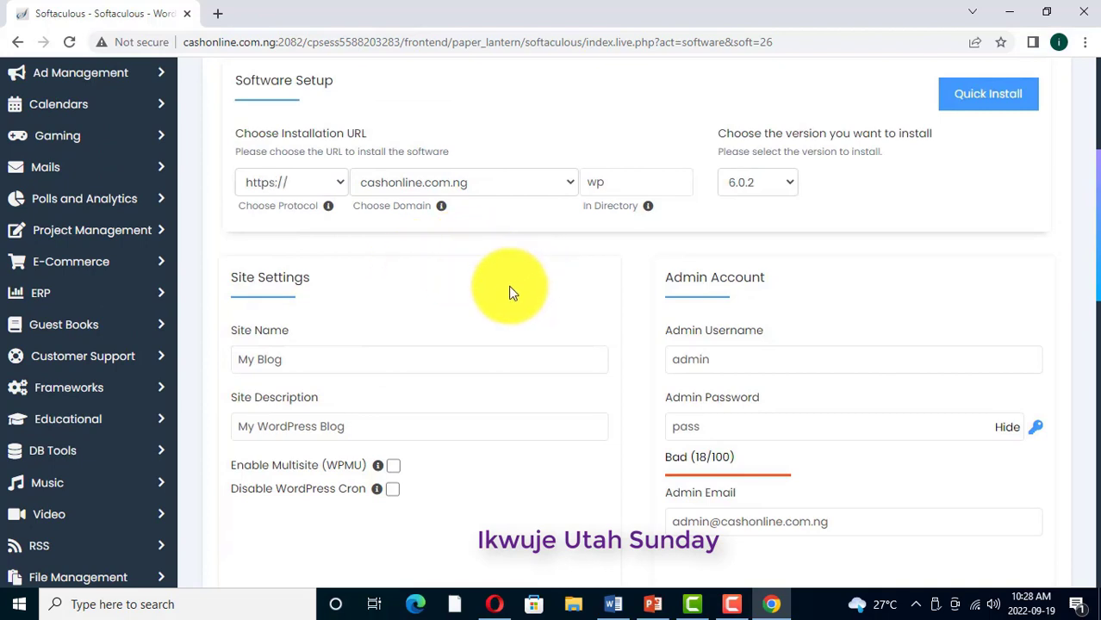
click(776, 182)
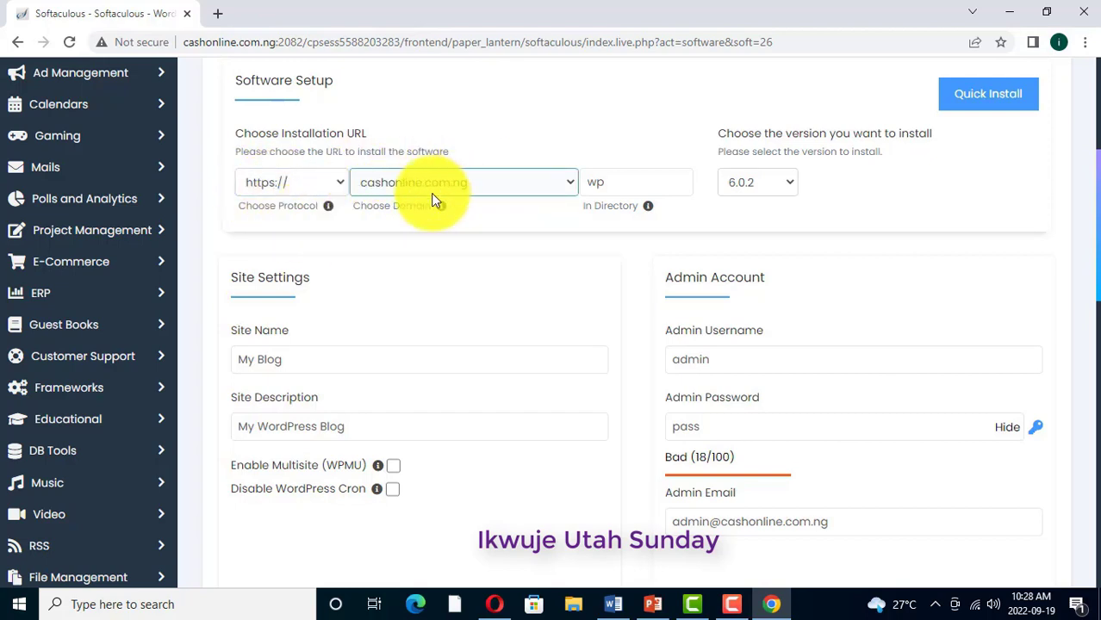
click(610, 181)
key(BackSpace)
key(BackSpace)
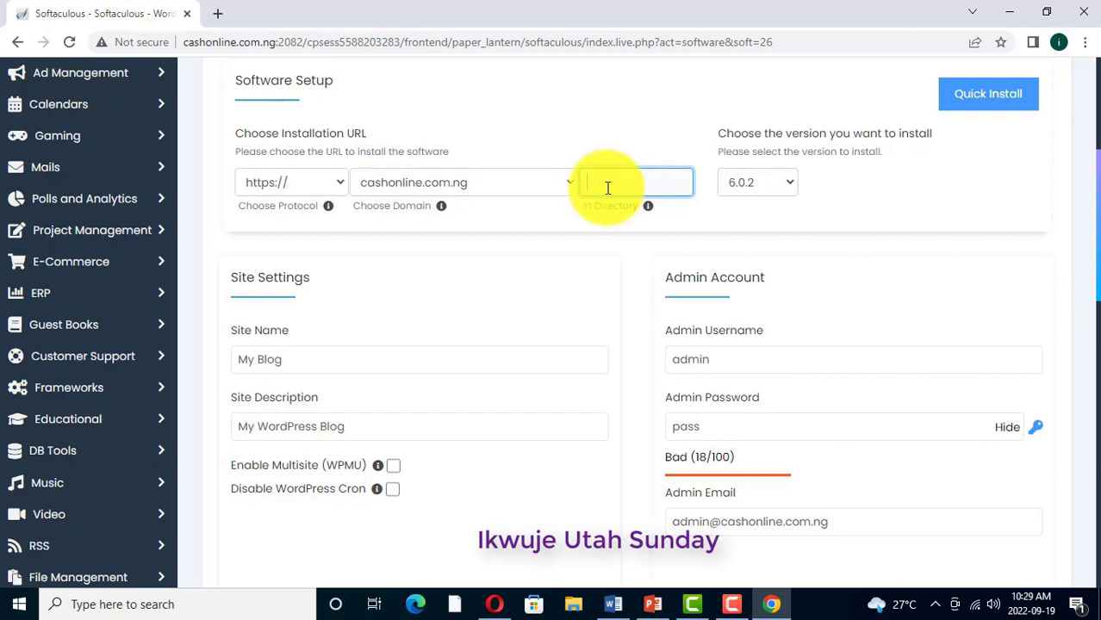
Step: Set the site name to "digital marketing skills training" in the site settings
scroll(629, 204, down, 1)
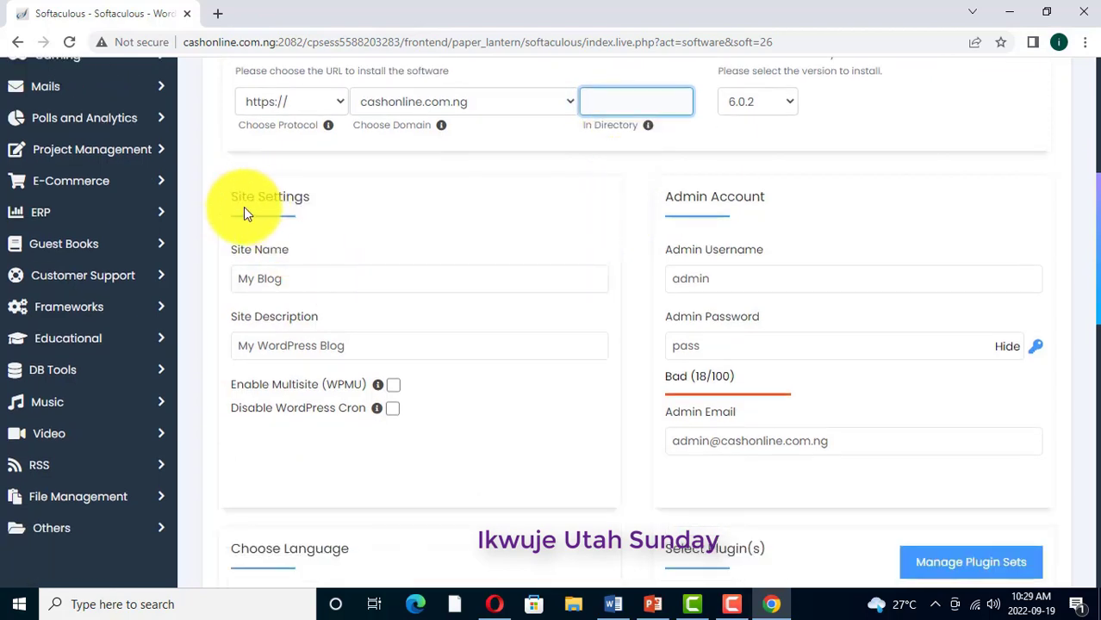
click(244, 274)
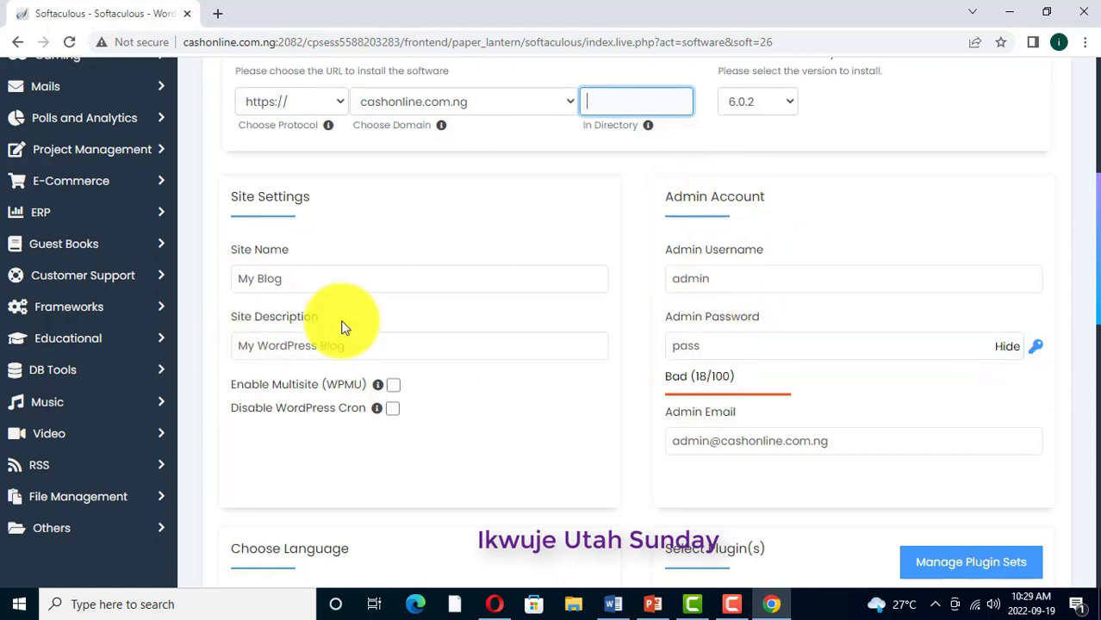
click(285, 281)
key(BackSpace)
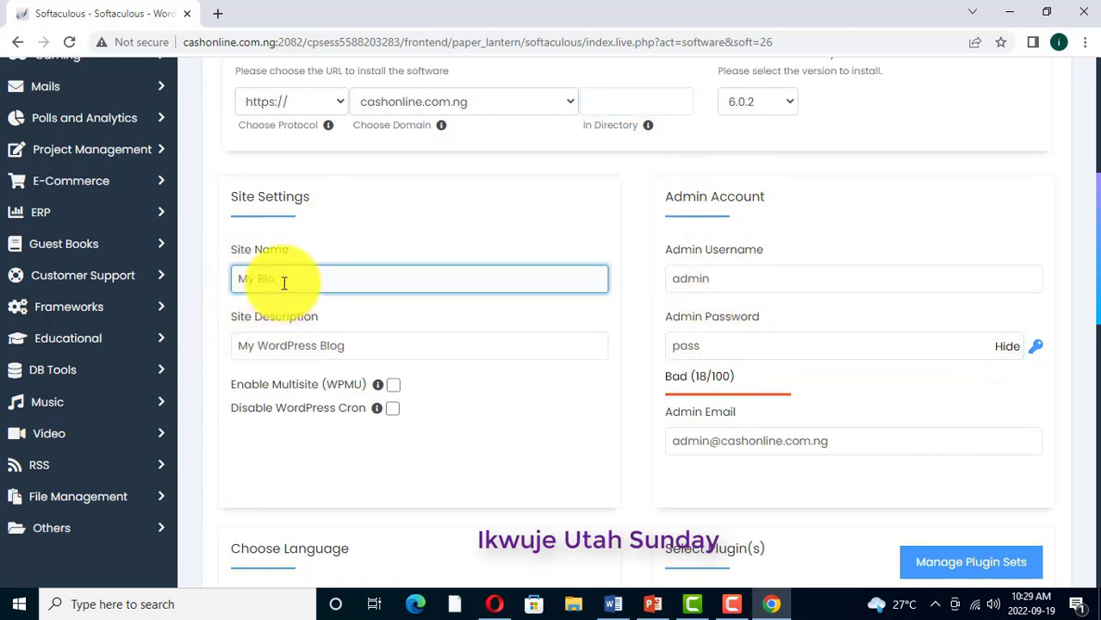
key(BackSpace)
key(BackSpace)
key(BackSpace)
key(BackSpace)
text(digita)
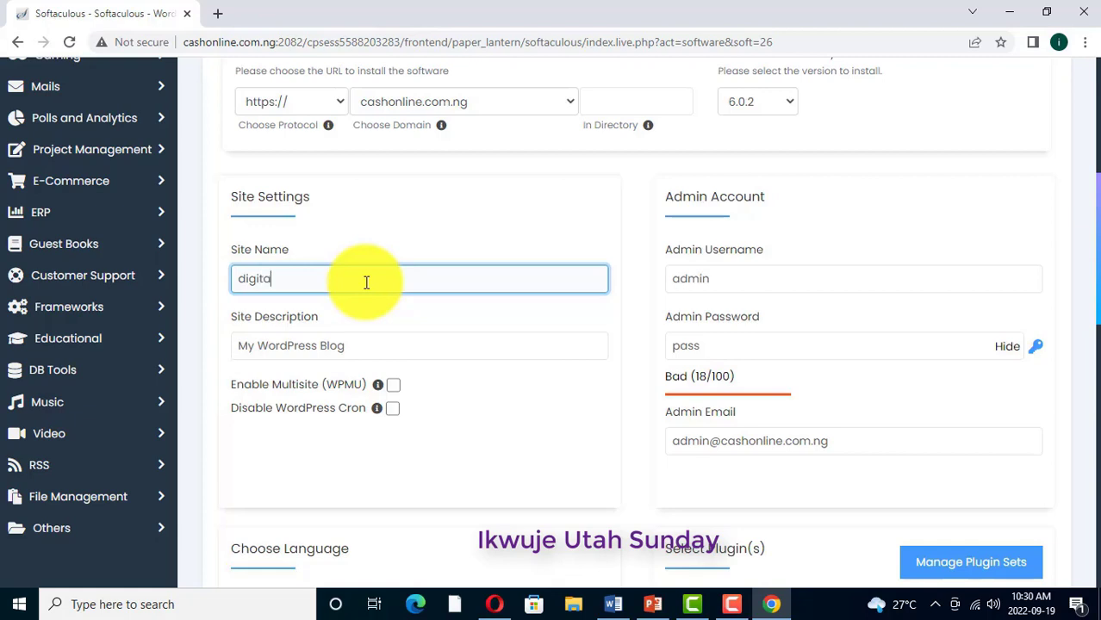
text(l marketing skills training)
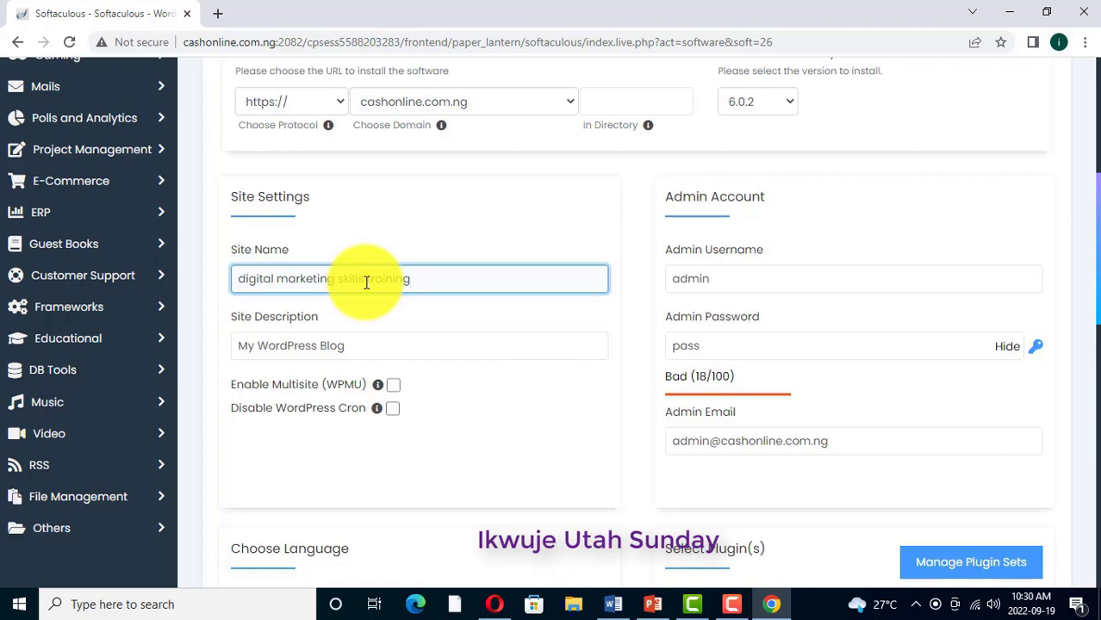
Step: Replace the default admin username with "cashonline" in the admin account settings
scroll(379, 259, down, 1)
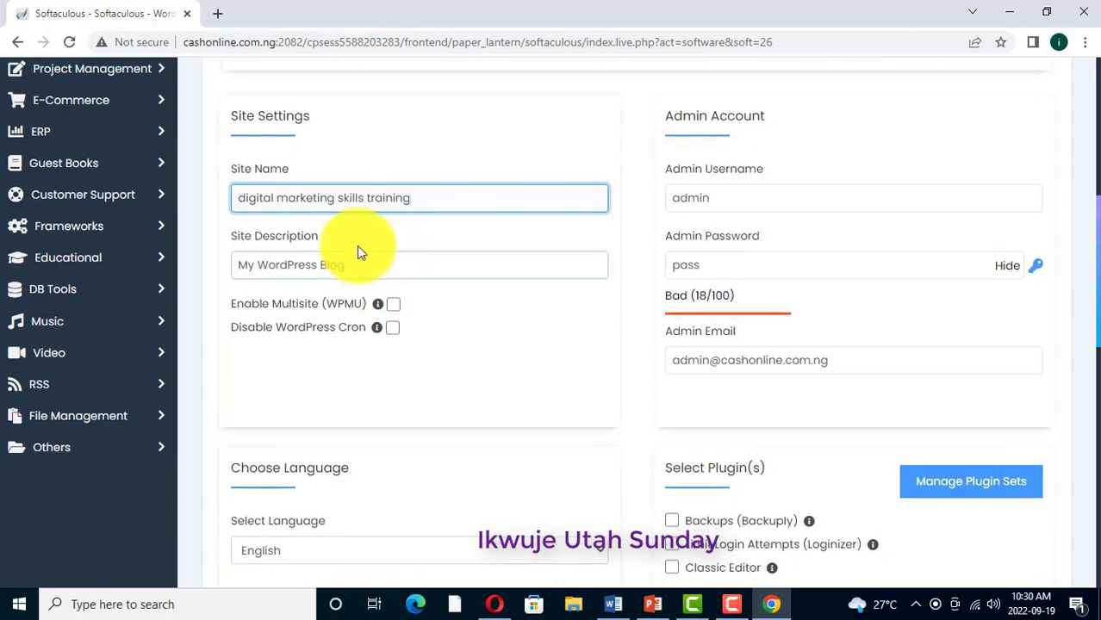
click(718, 199)
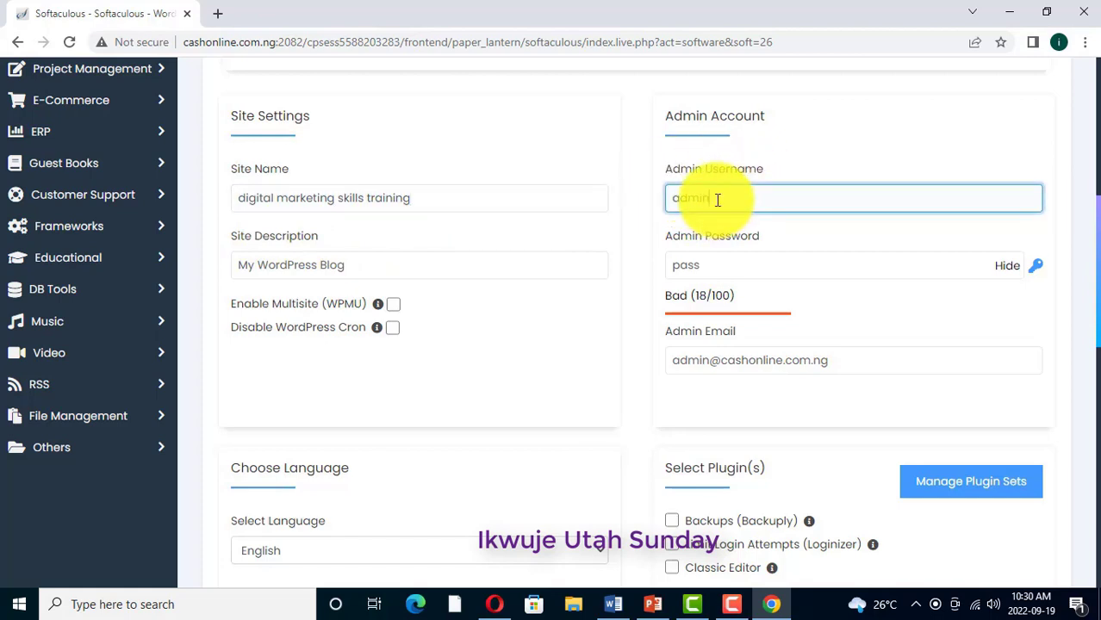
key(BackSpace)
key(BackSpace)
key(BackSpace)
key(BackSpace)
key(BackSpace)
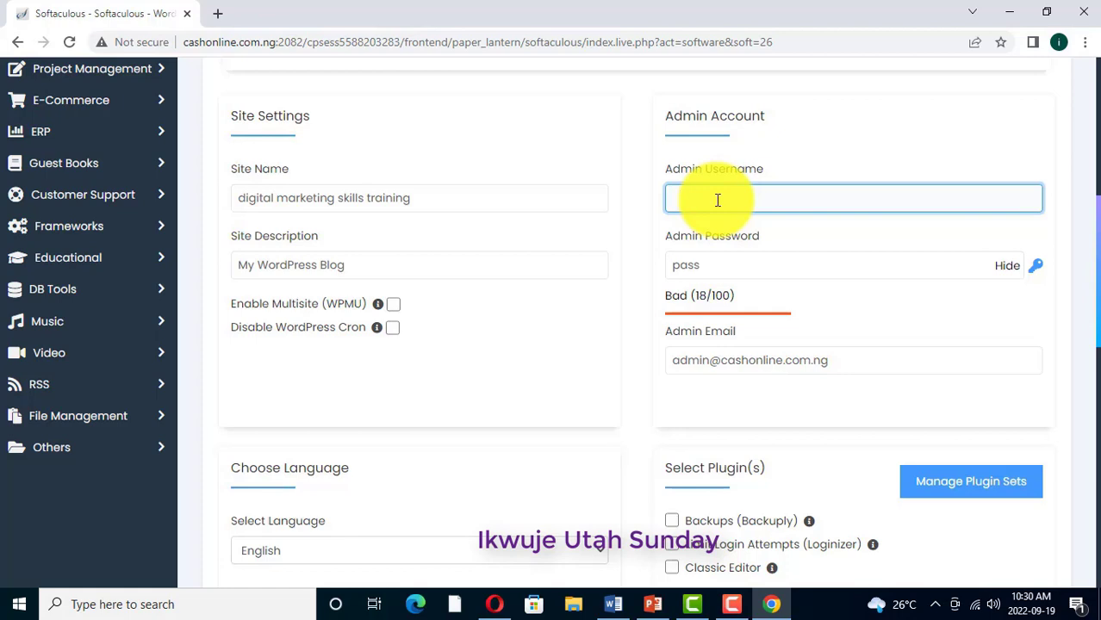
text(cashonline)
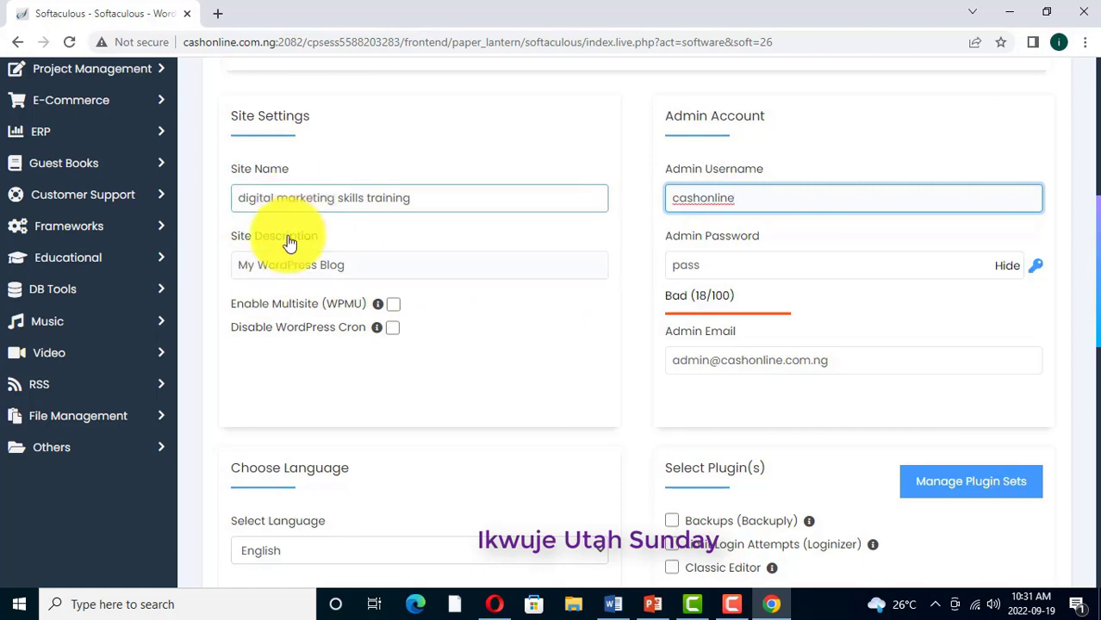
Step: Replace the default site description with "digital skills training center"
click(350, 268)
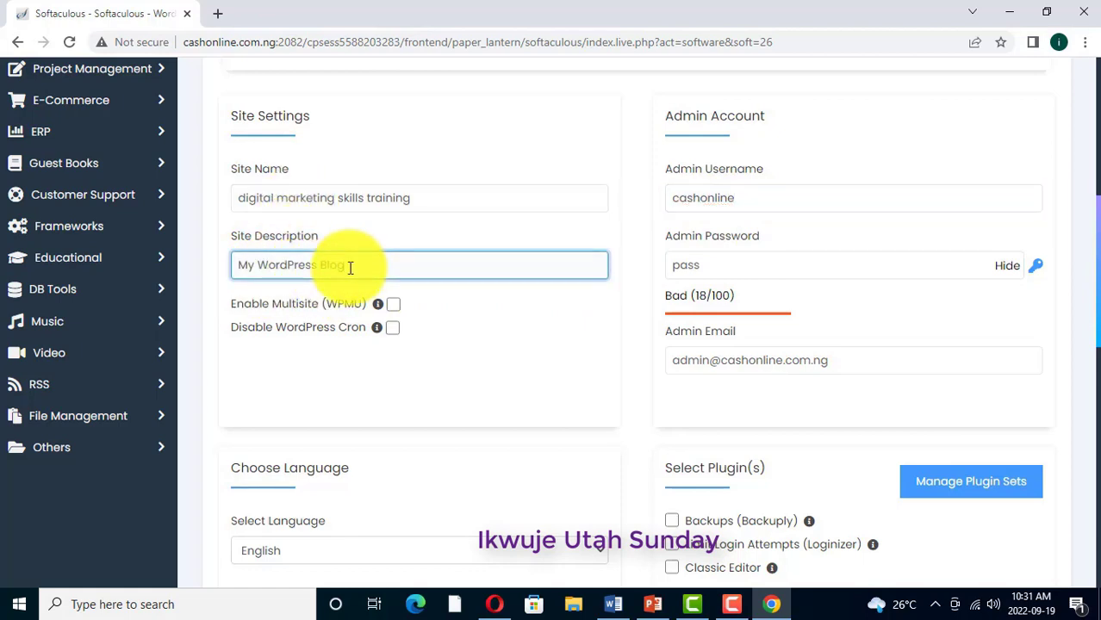
key(BackSpace)
key(BackSpace)
key(BackSpace)
key(BackSpace)
key(BackSpace)
key(BackSpace)
key(BackSpace)
key(BackSpace)
key(BackSpace)
key(BackSpace)
key(BackSpace)
key(BackSpace)
key(BackSpace)
key(BackSpace)
key(BackSpace)
key(BackSpace)
key(BackSpace)
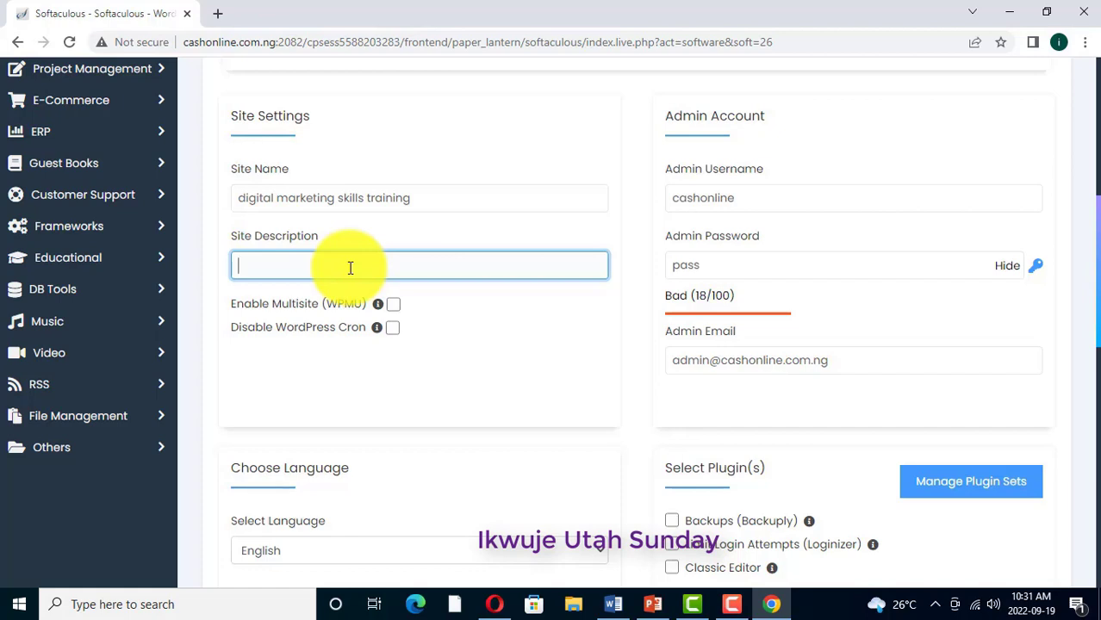
text(skills training center)
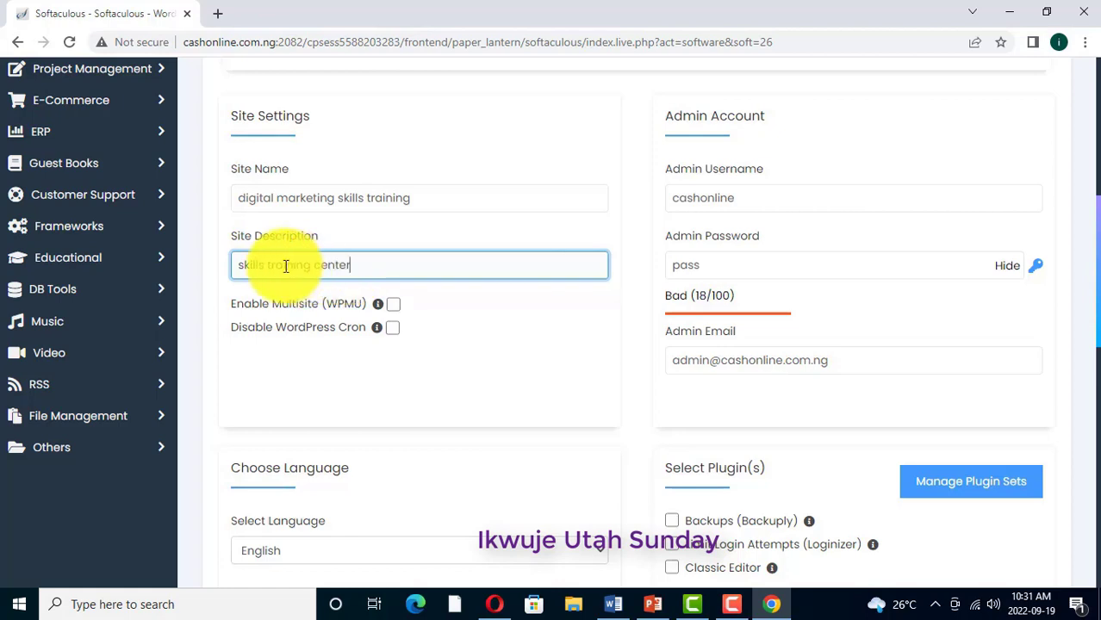
click(242, 267)
text(digital skills)
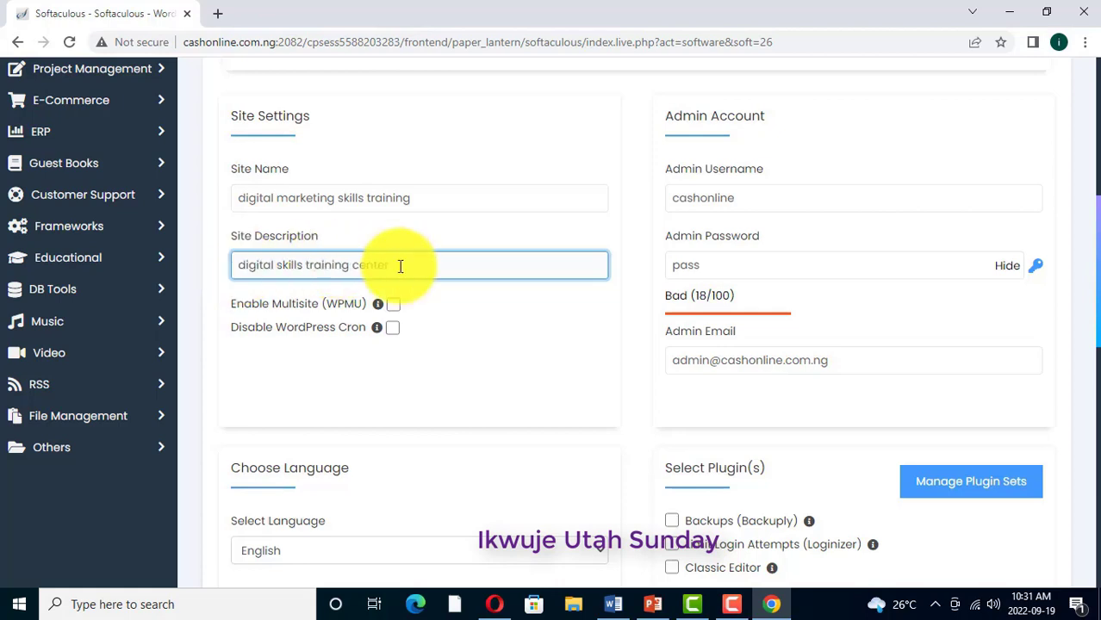
Step: Replace the default admin password with a strong password of your own
click(733, 264)
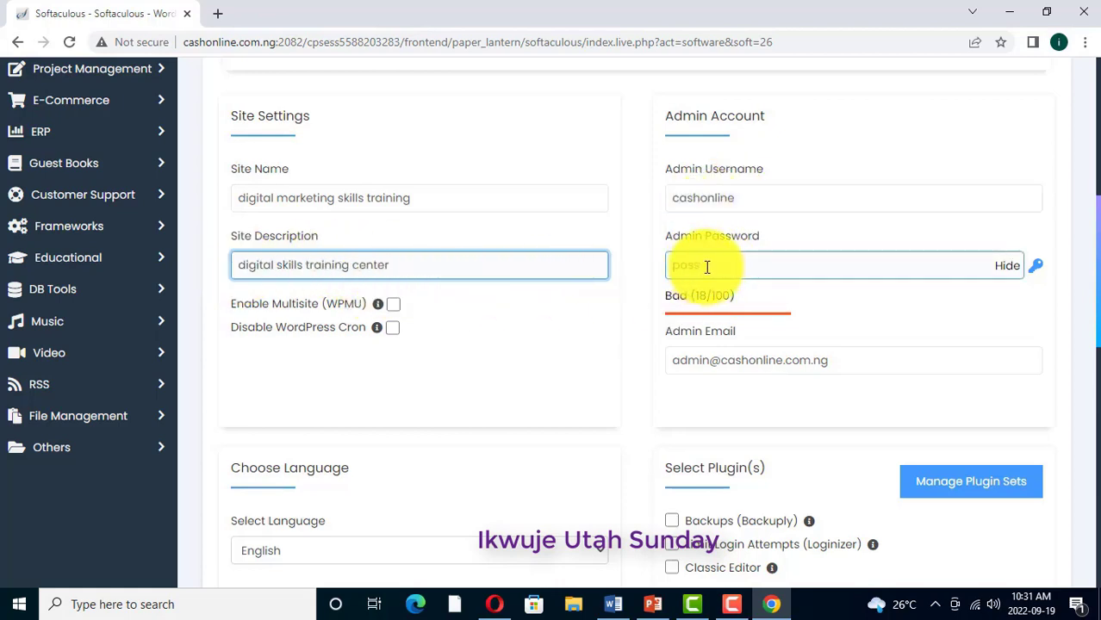
click(706, 267)
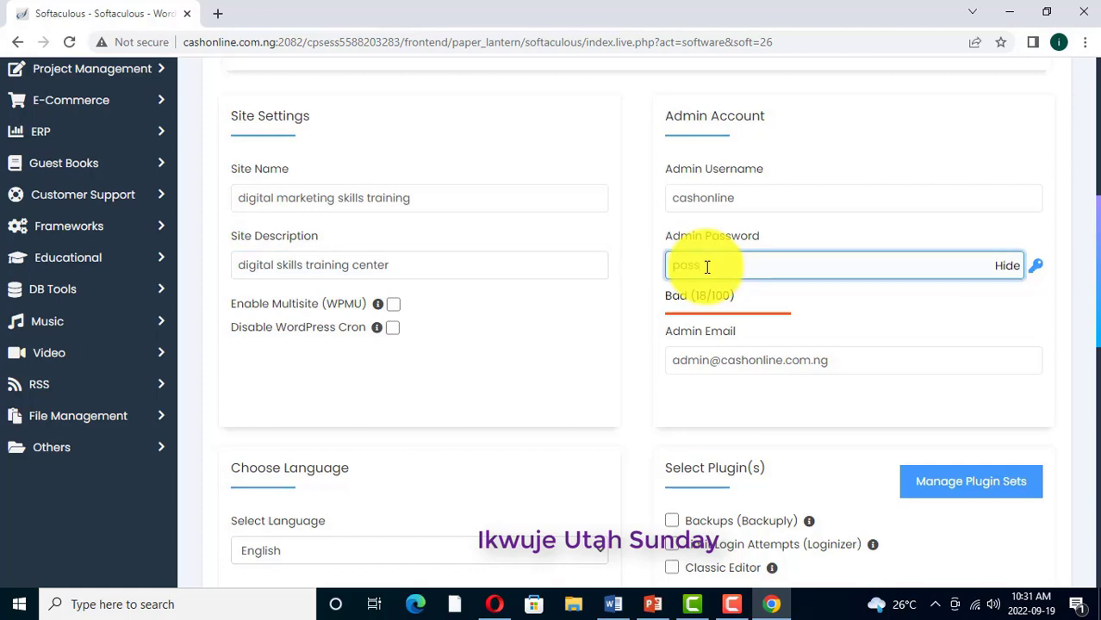
key(BackSpace)
key(BackSpace)
key(BackSpace)
key(BackSpace)
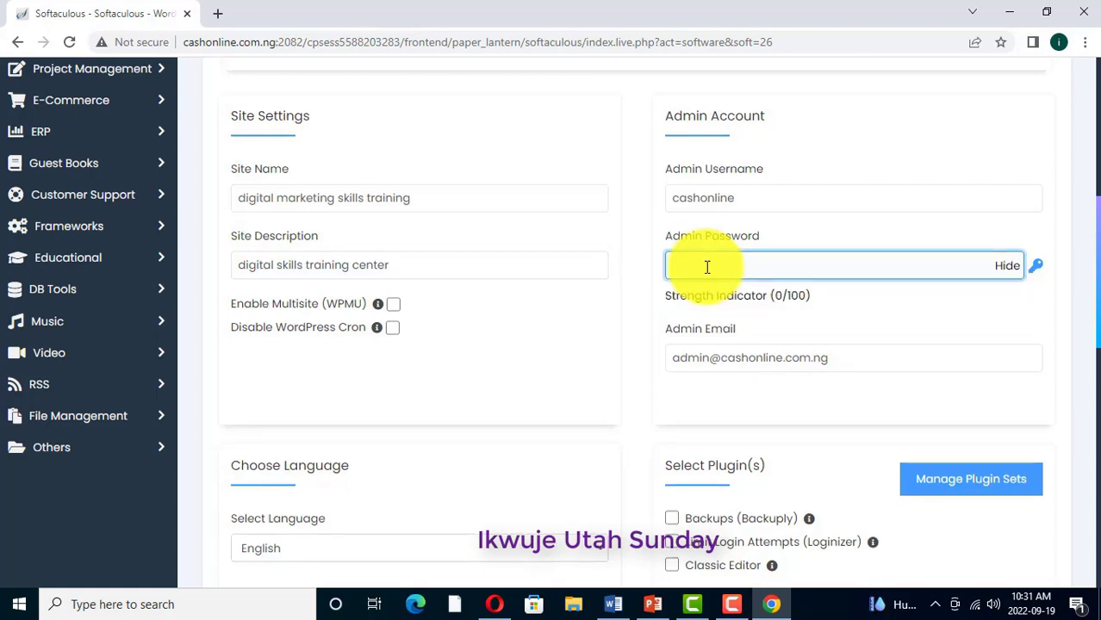
text(****)
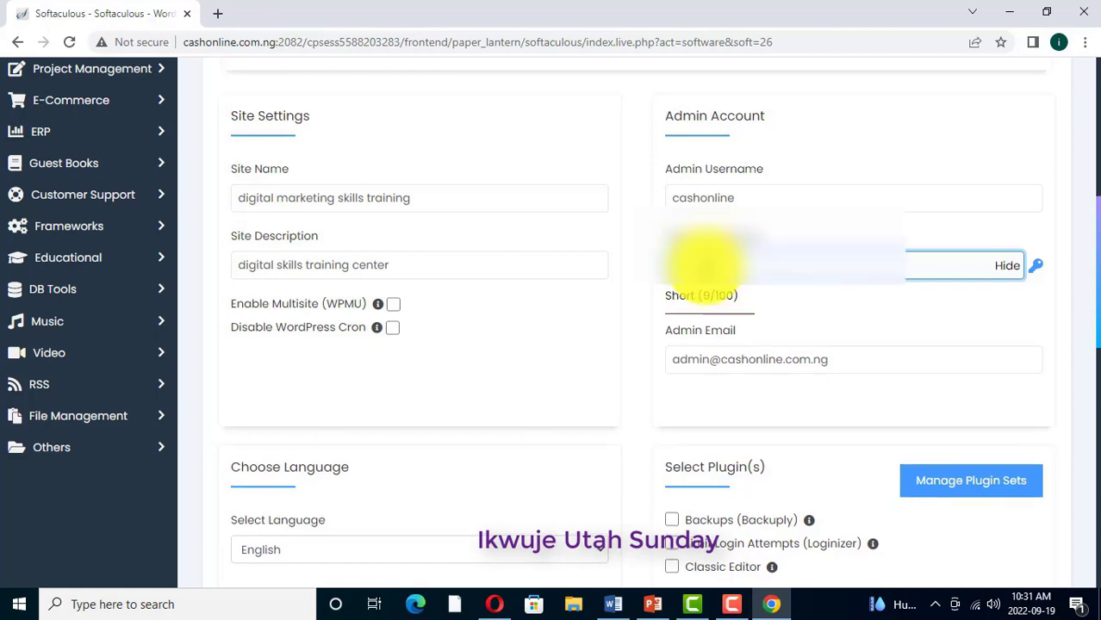
text(*)
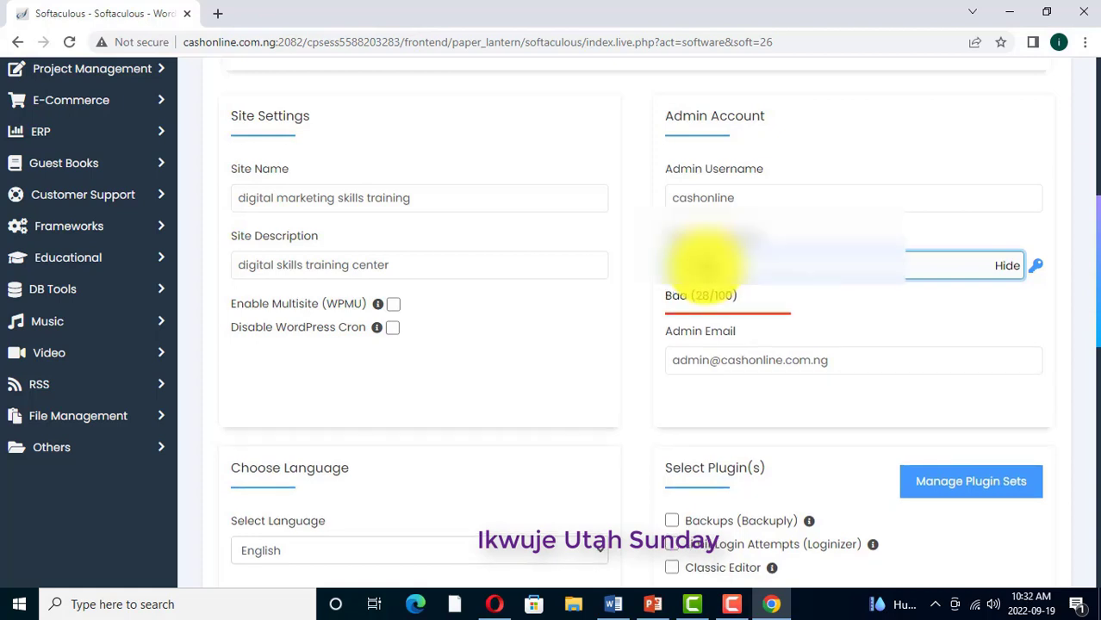
text(**)
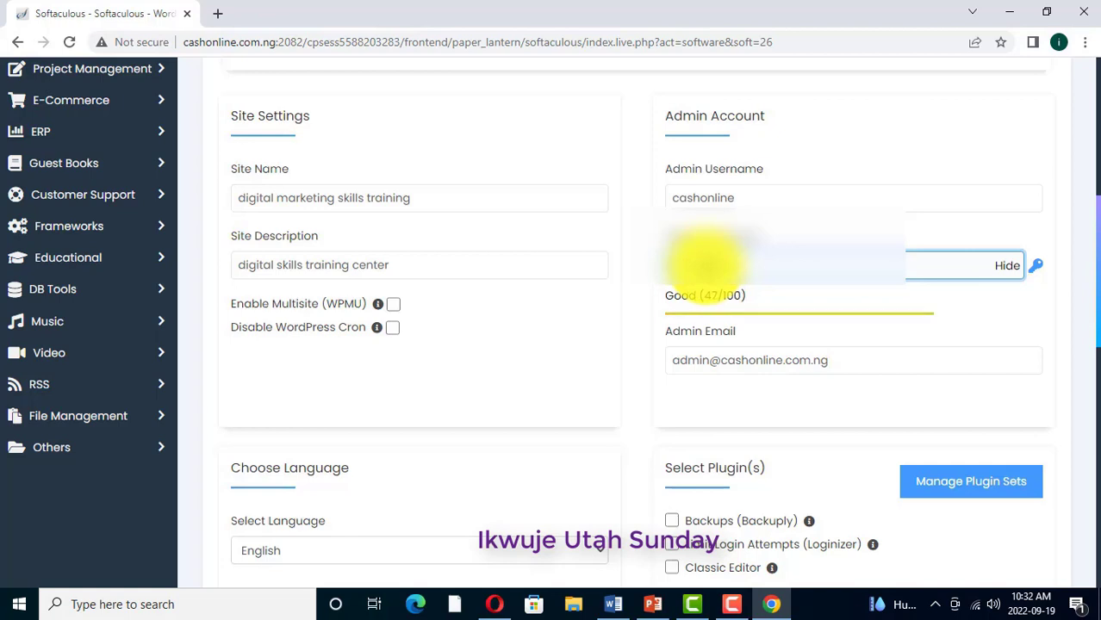
text(***)
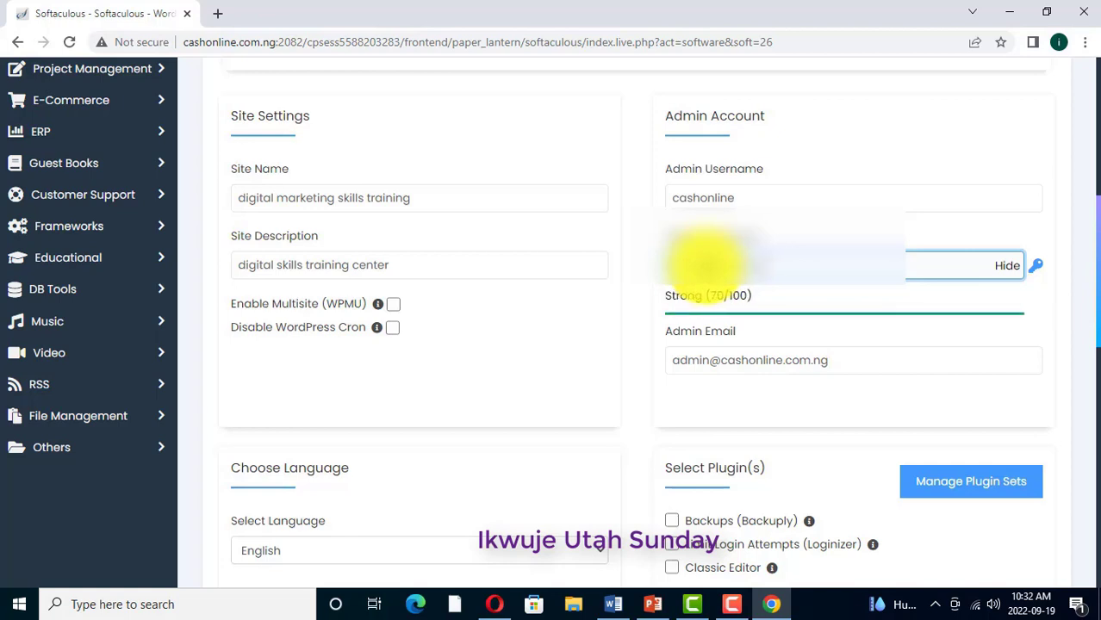
text(**)
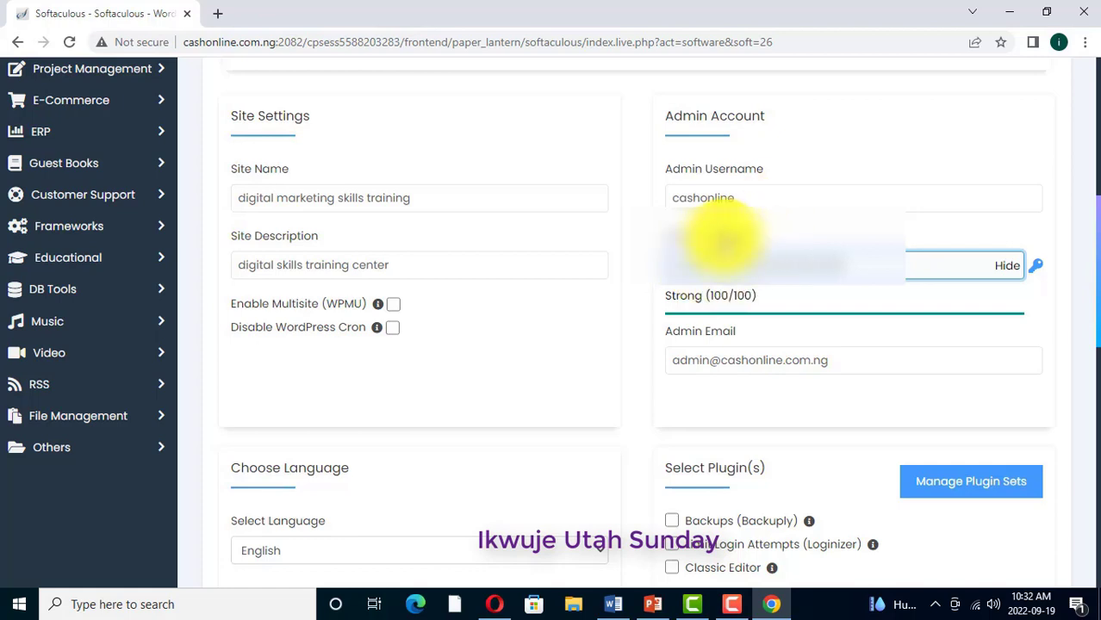
click(724, 175)
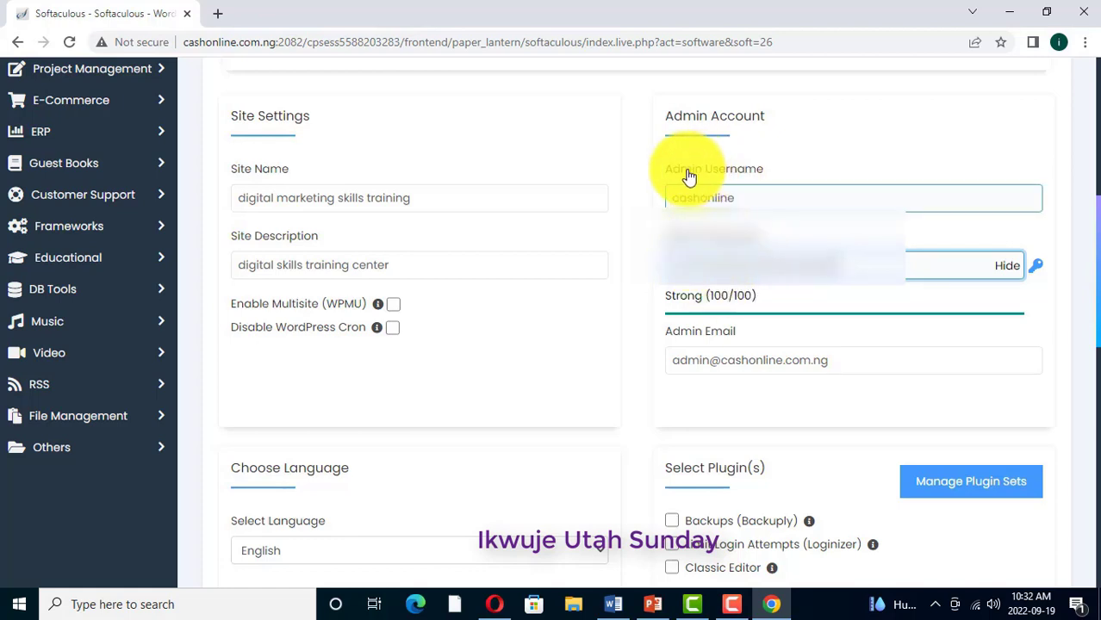
click(672, 258)
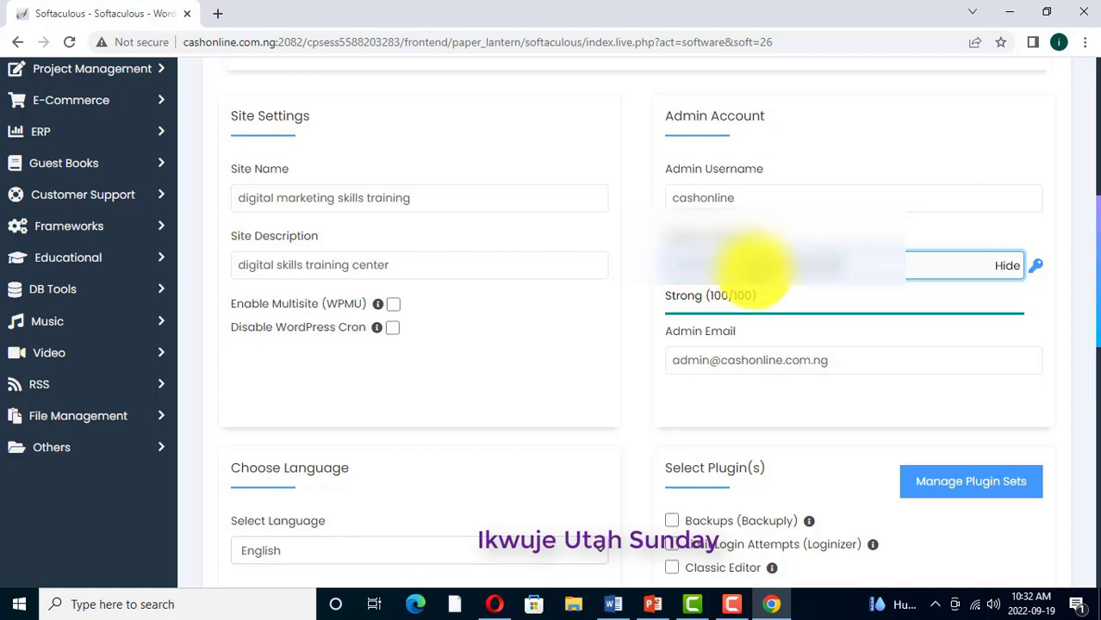
click(707, 200)
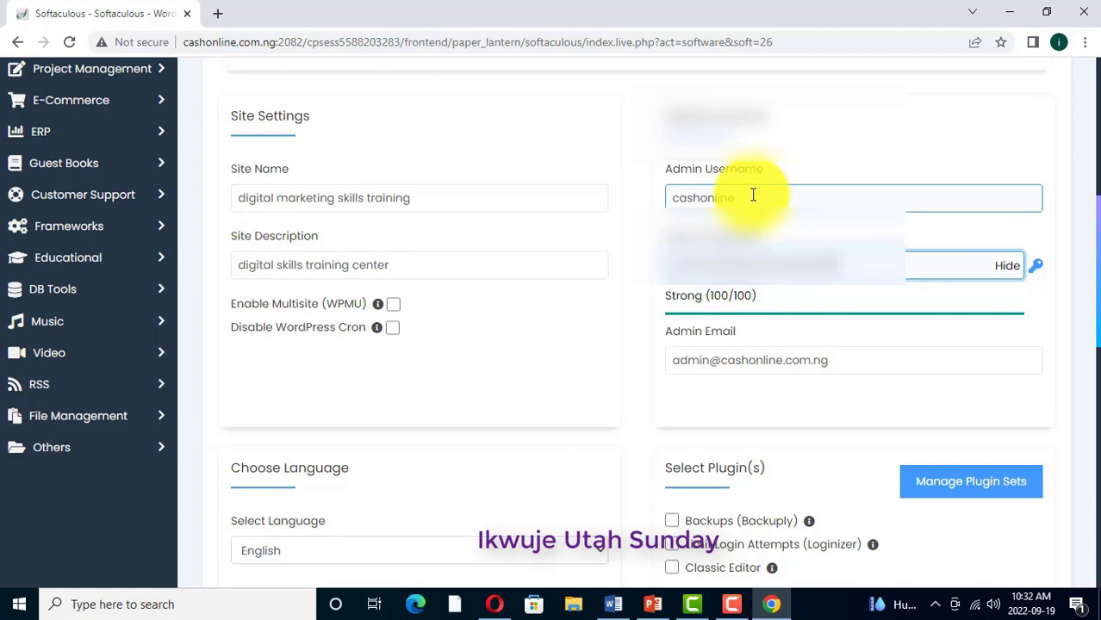
click(739, 249)
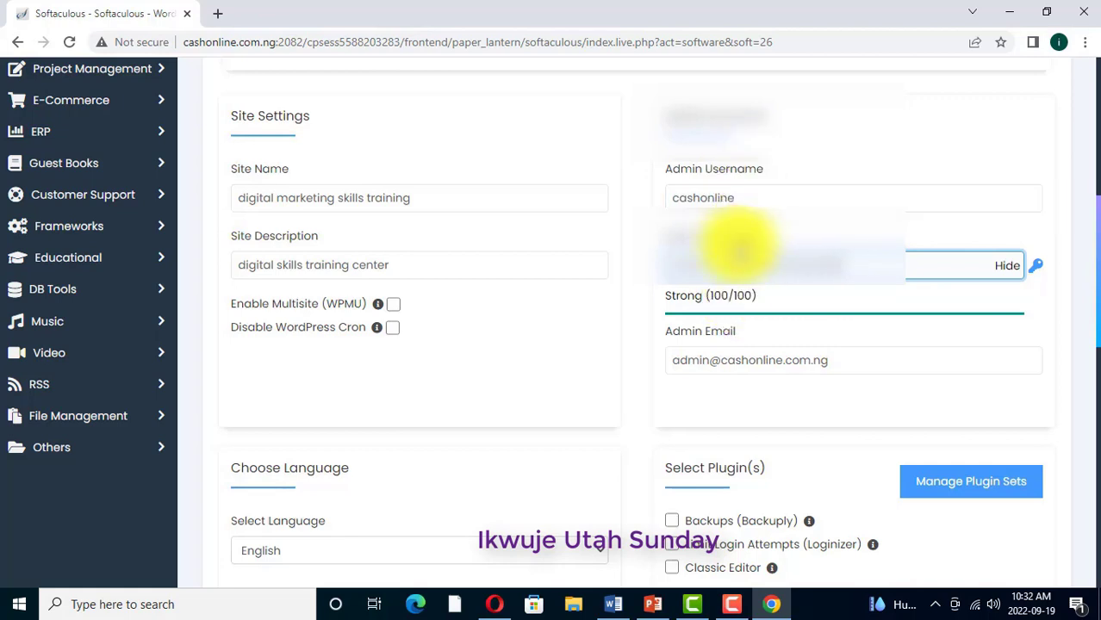
click(775, 205)
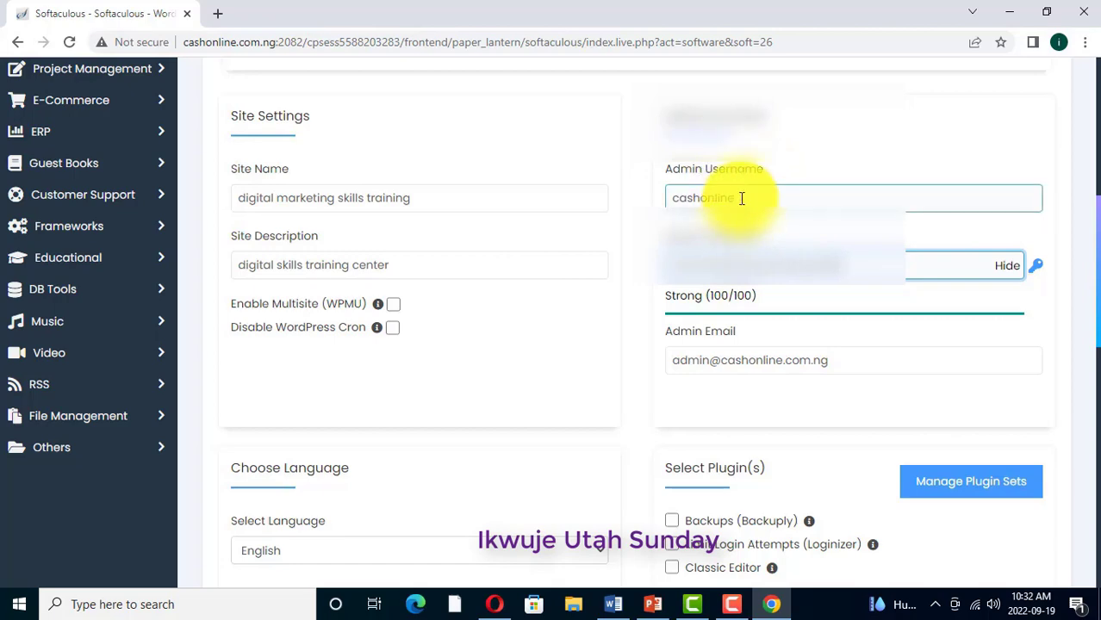
scroll(726, 191, down, 3)
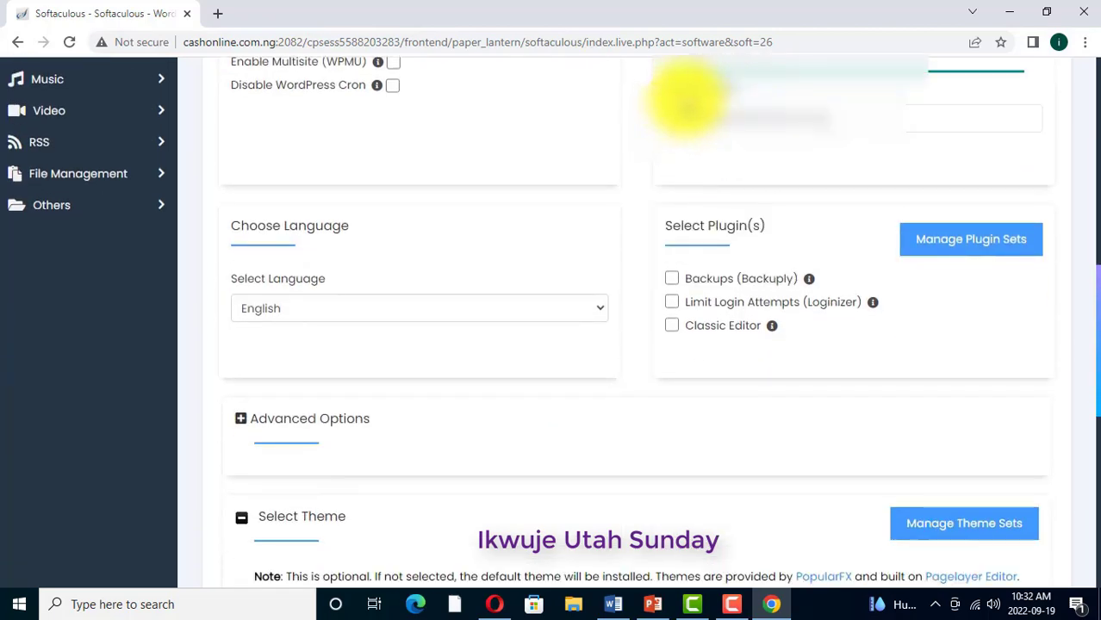
click(695, 93)
click(739, 93)
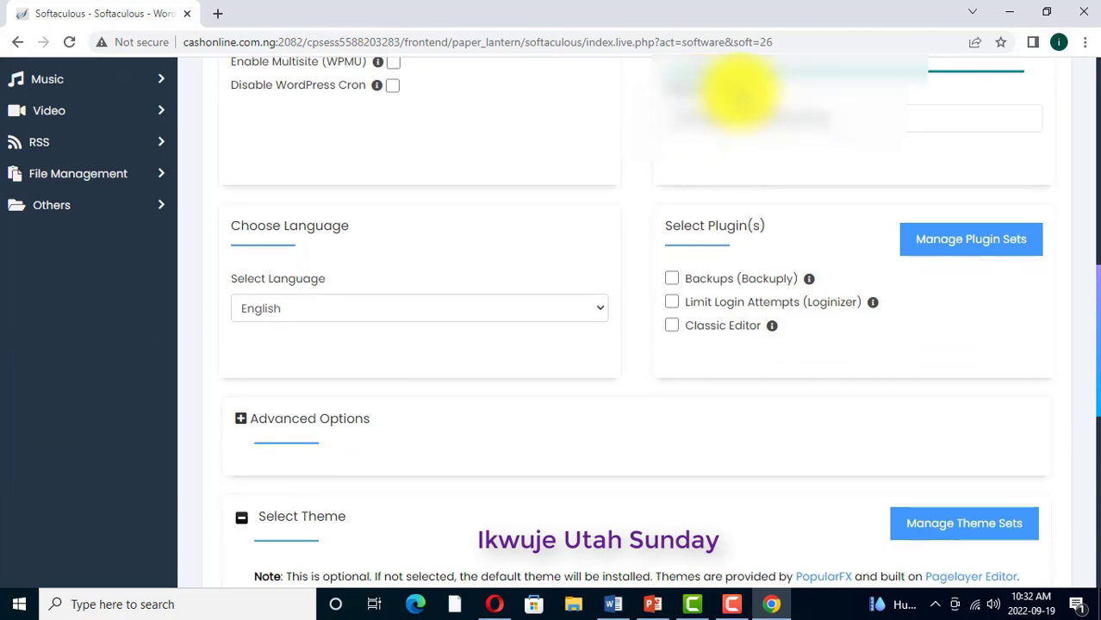
click(719, 103)
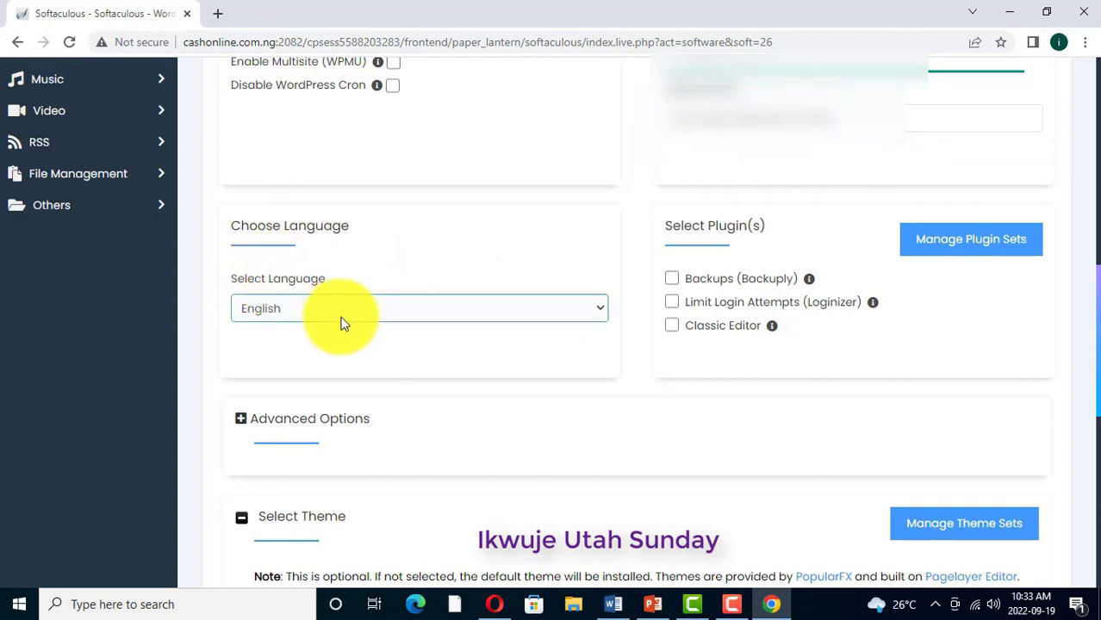
Step: Start the WordPress installation, keeping English as the language, no extra plugins and no optional theme selected
scroll(731, 283, down, 1)
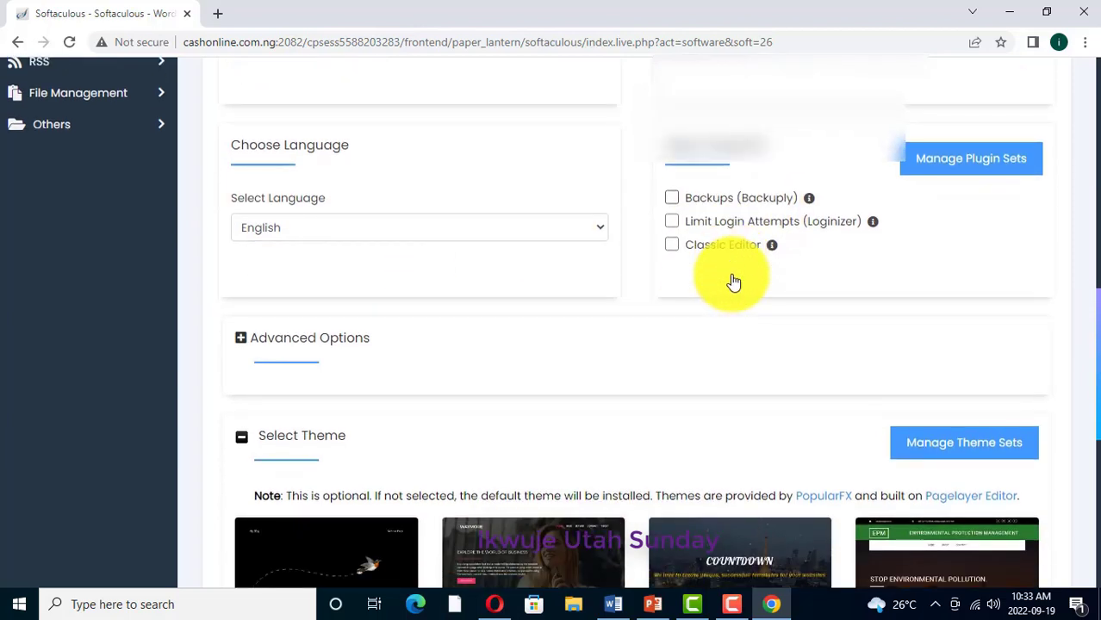
scroll(713, 277, down, 1)
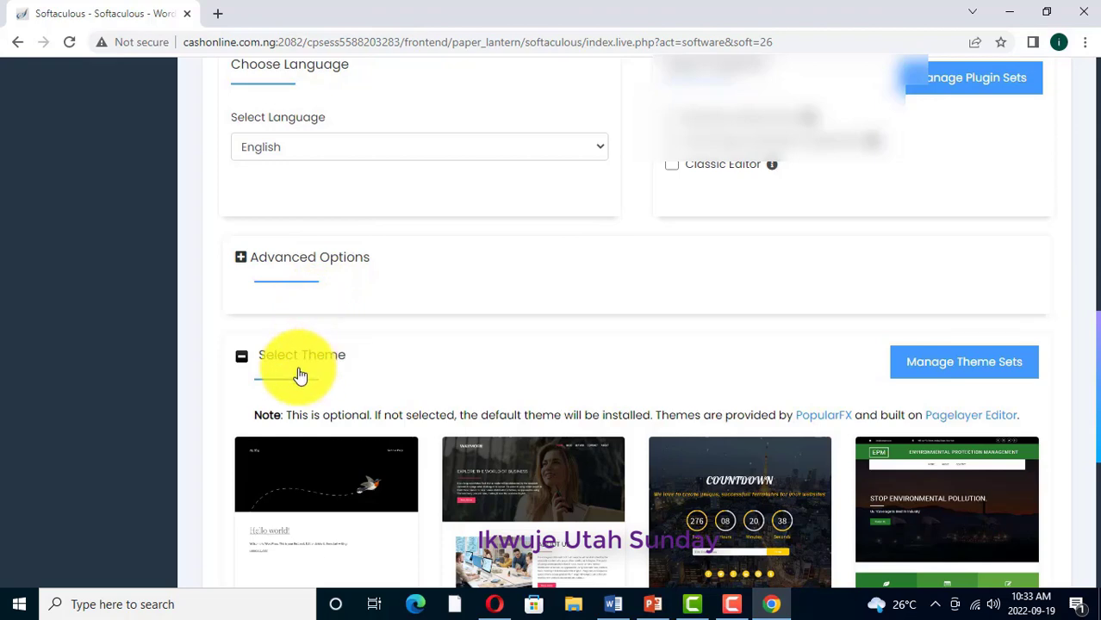
scroll(628, 310, down, 3)
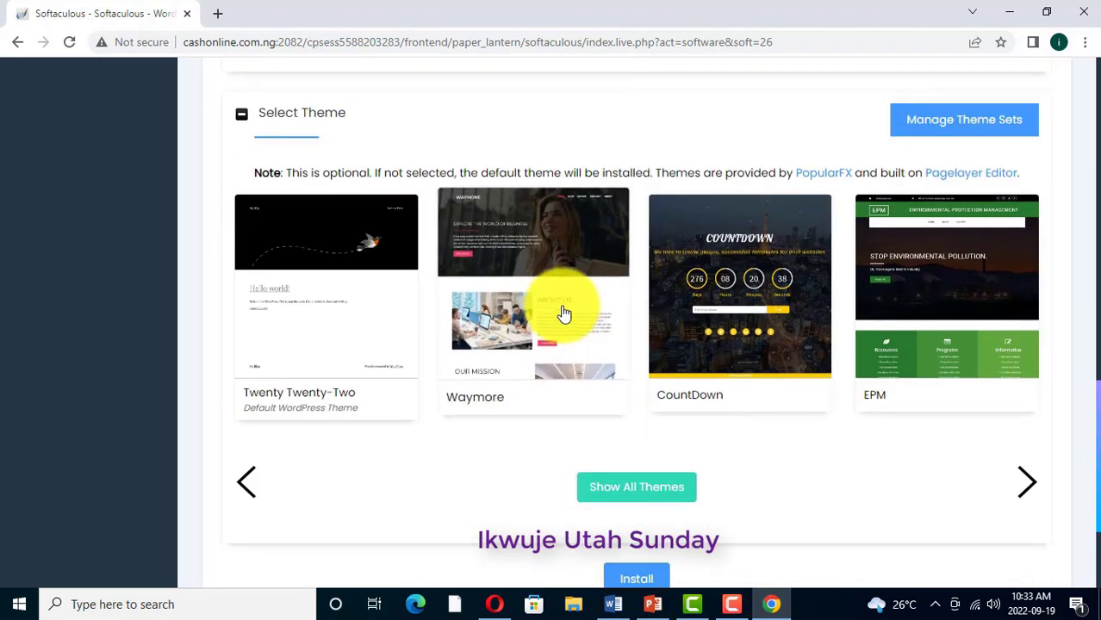
scroll(563, 312, down, 1)
scroll(747, 369, down, 2)
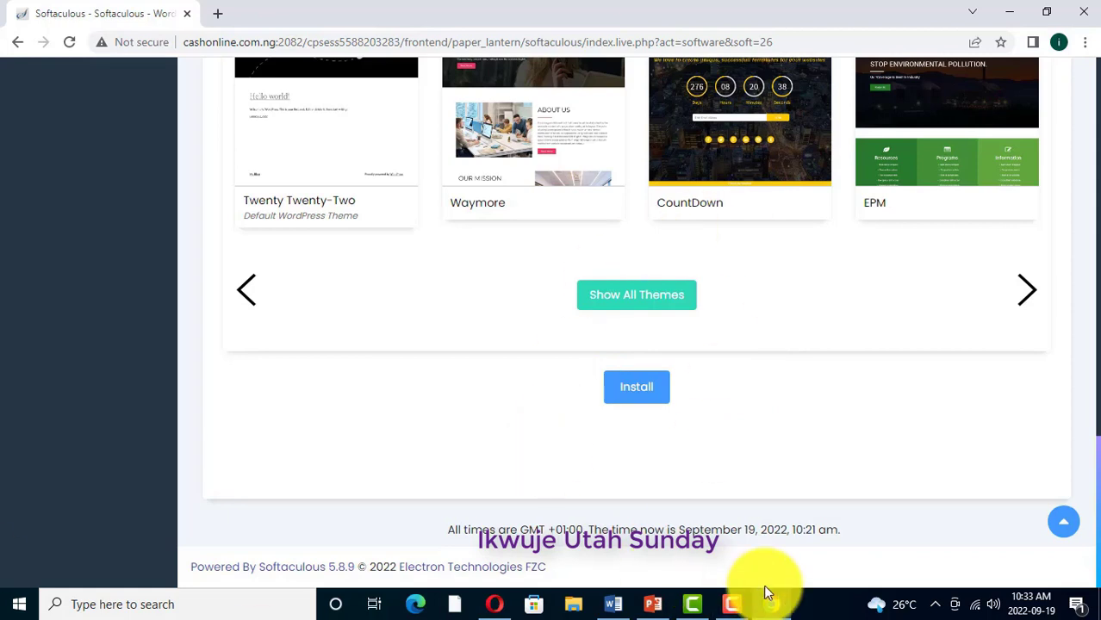
click(634, 389)
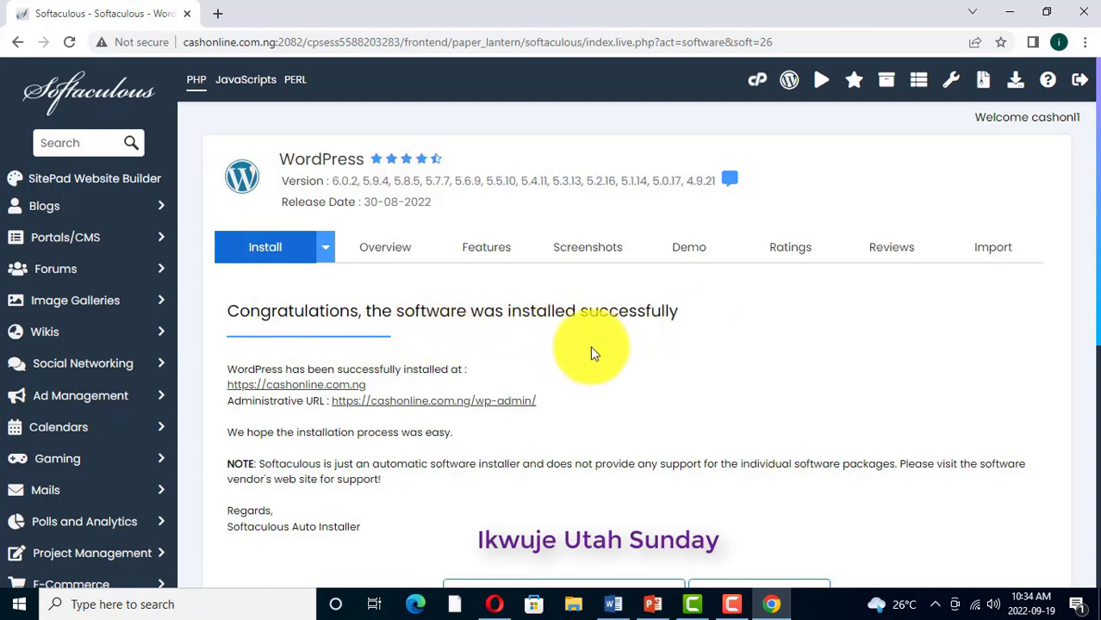
Step: Review the installation result page for the site address and the administrative URL
scroll(569, 345, down, 1)
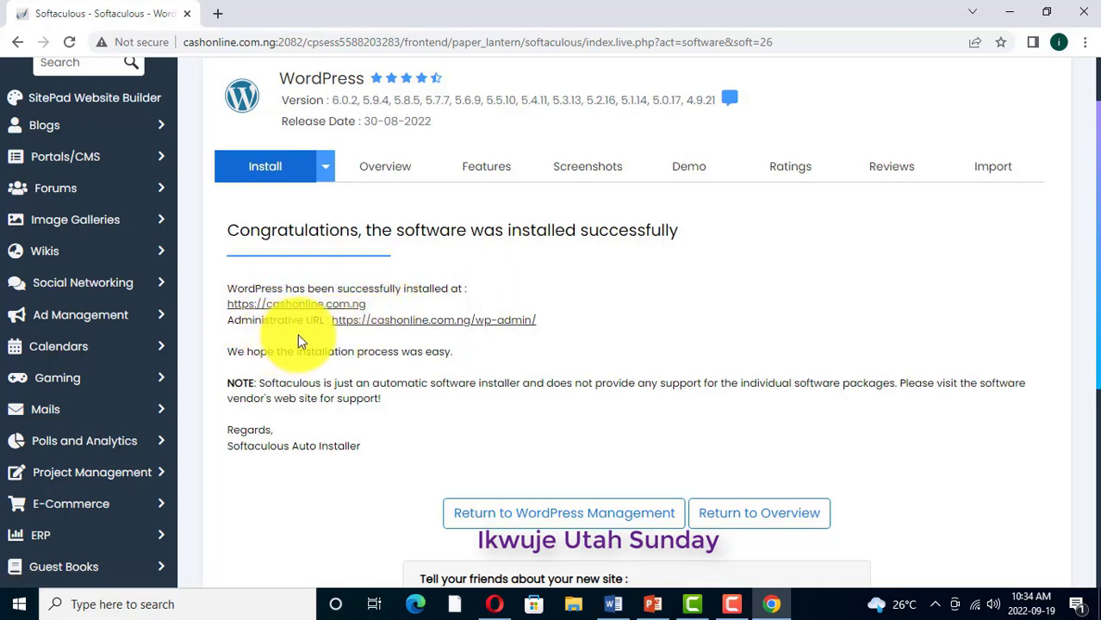
scroll(310, 336, down, 1)
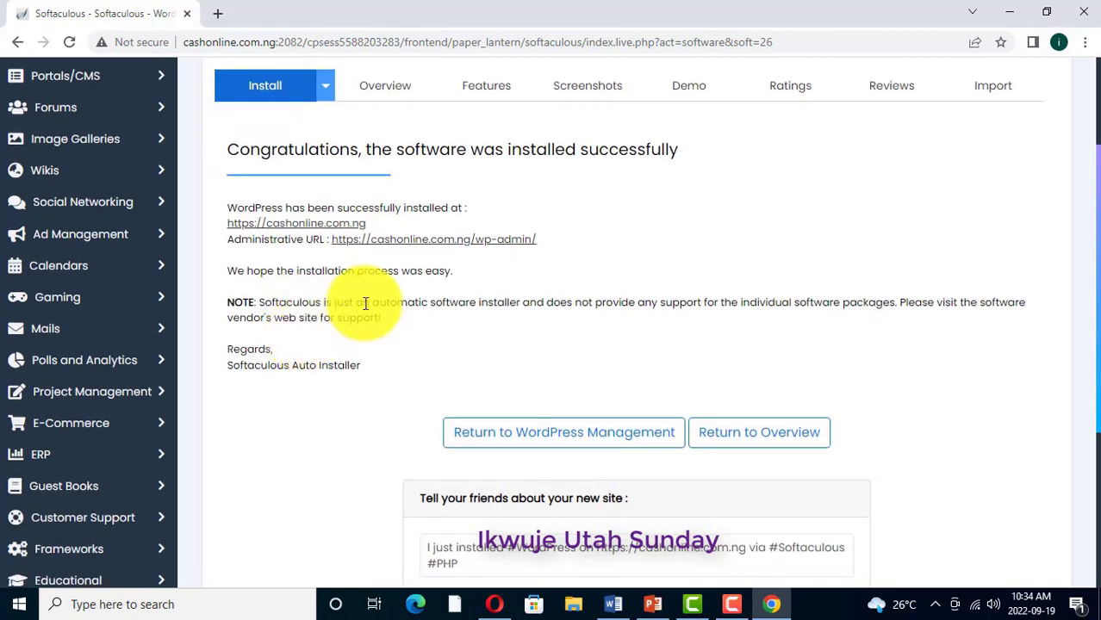
scroll(361, 373, down, 1)
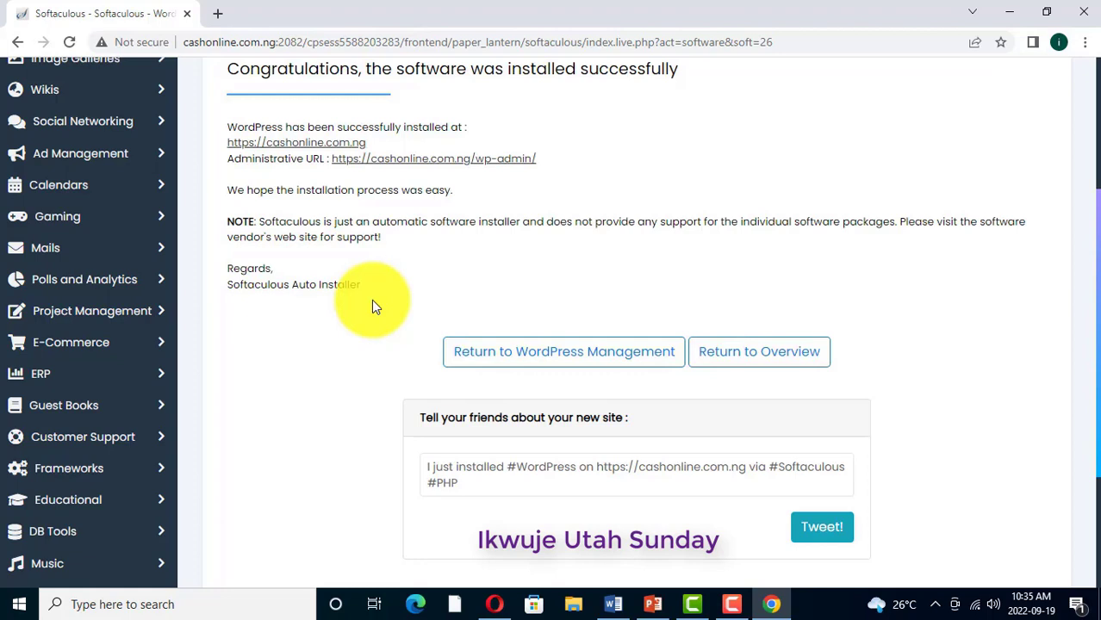
Step: Open the new site's WordPress login page at cashonline.com.ng/wp-admin in a separate browser tab
click(218, 15)
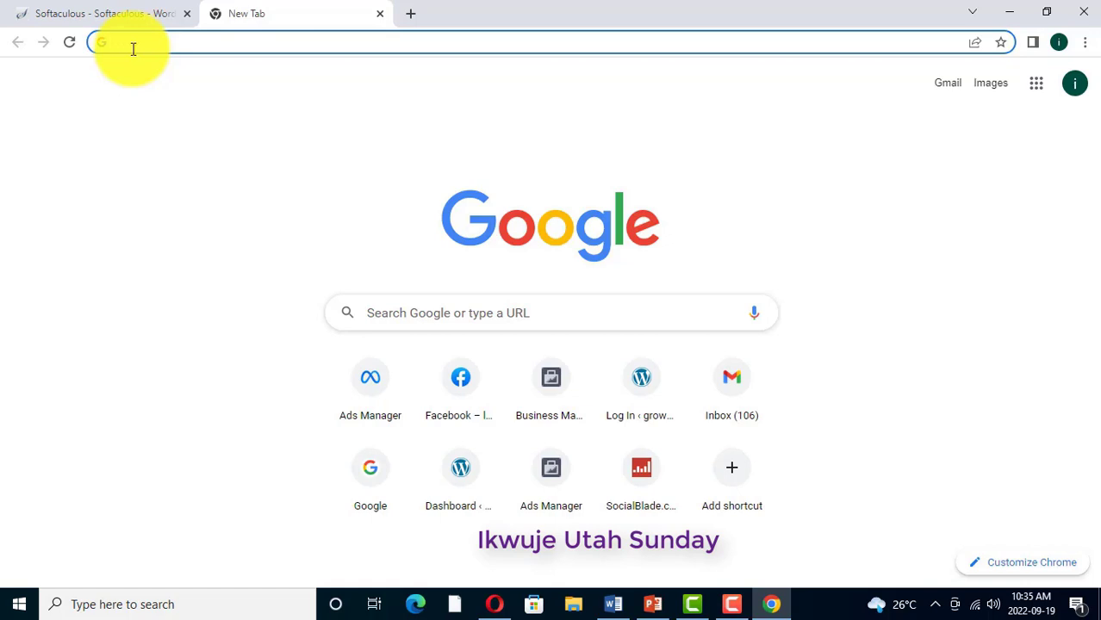
text(cashonline)
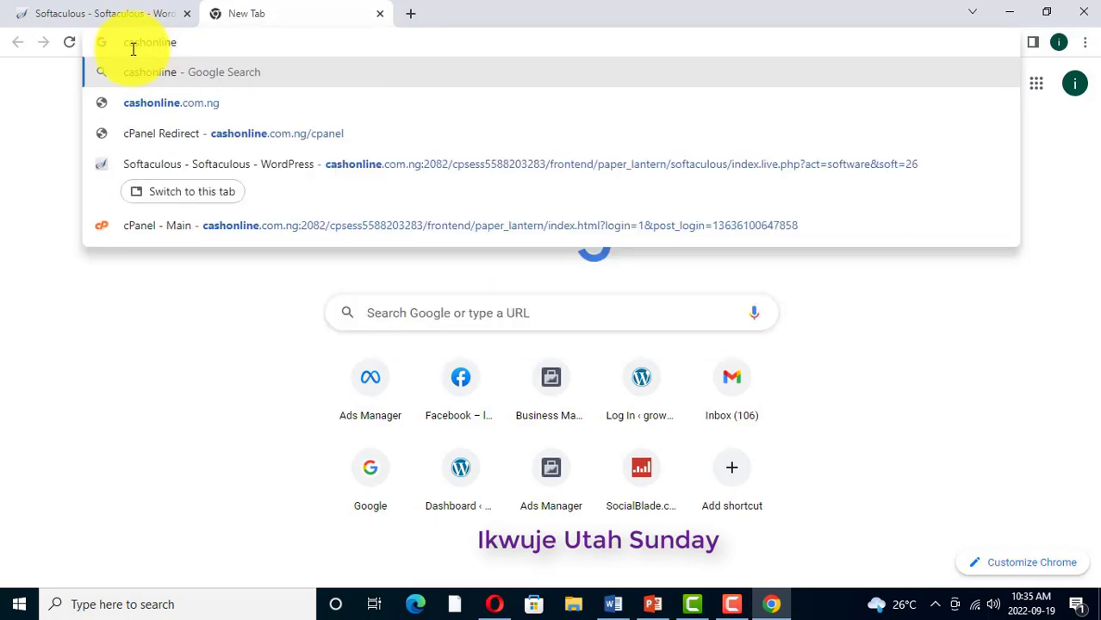
text(.co)
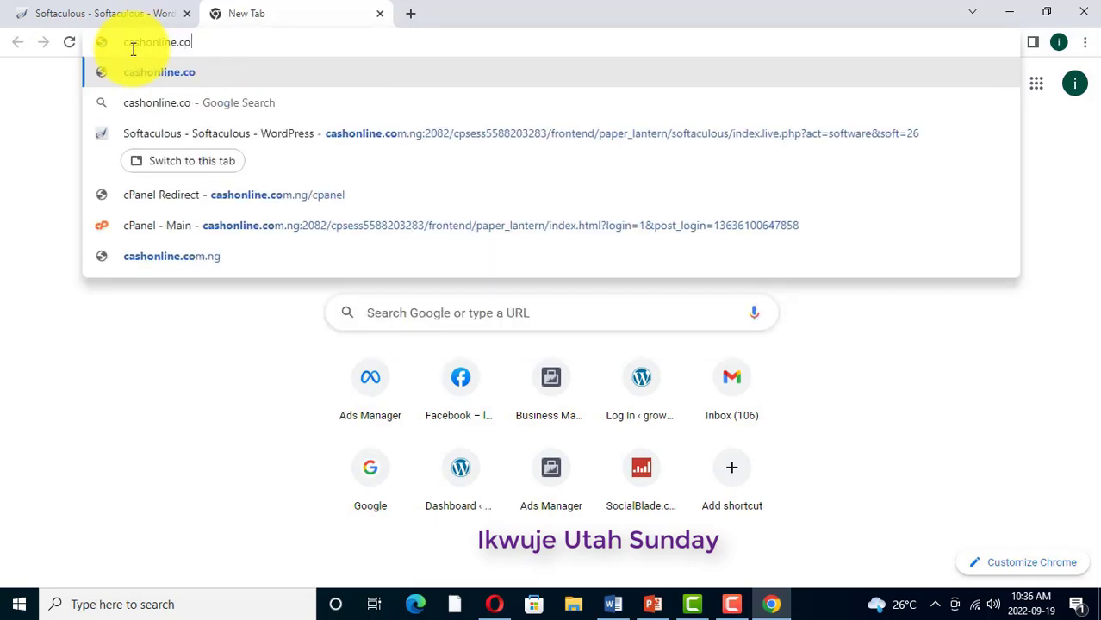
text(m.ng)
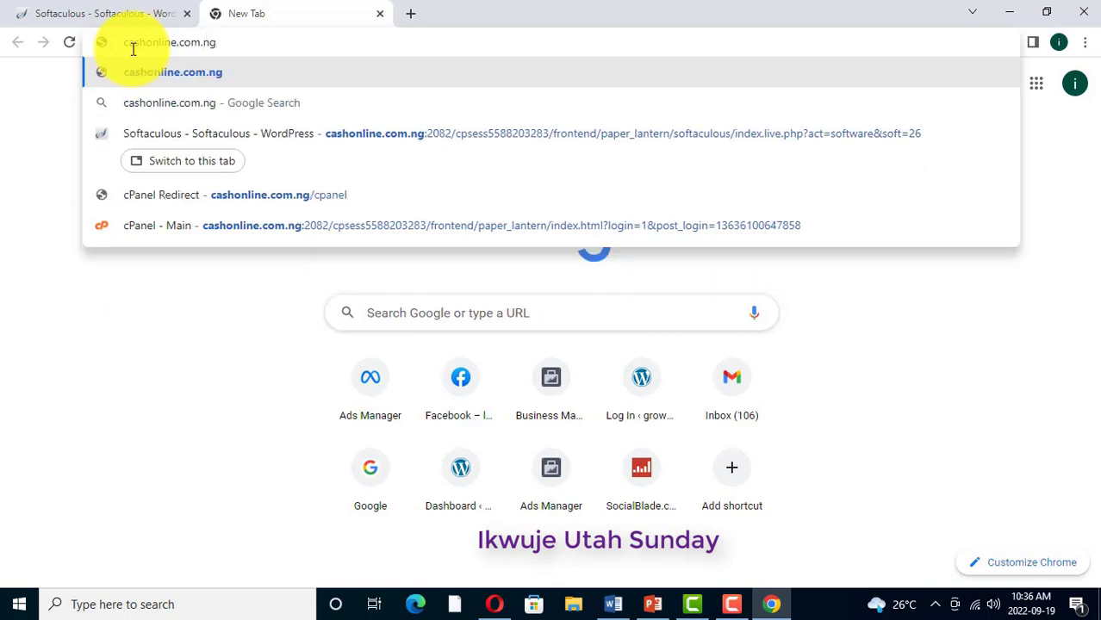
text(/)
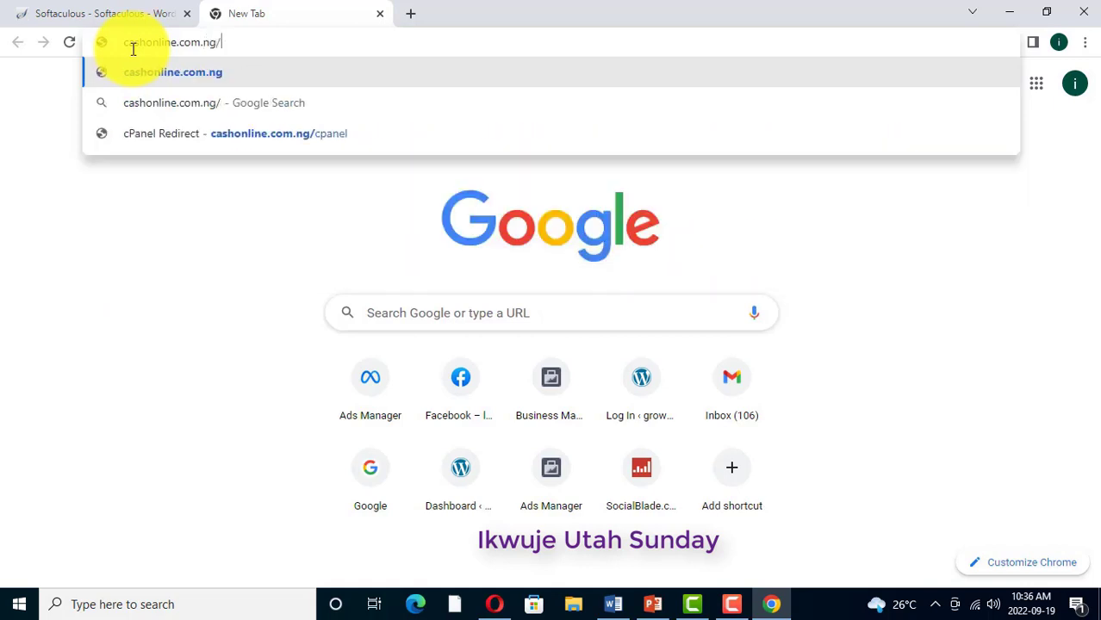
text(w)
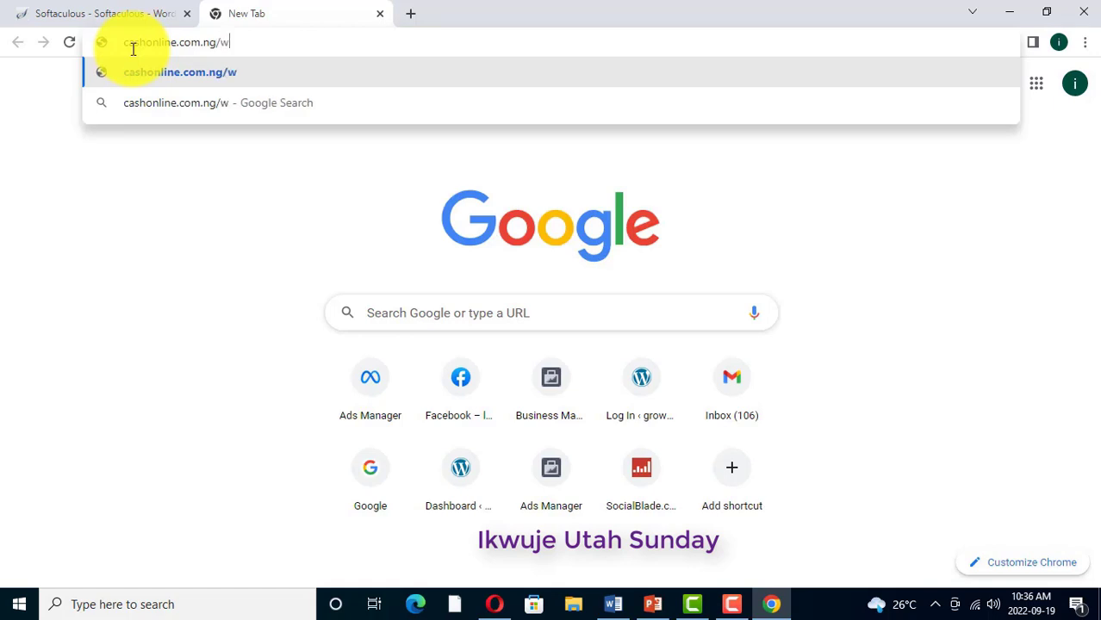
text(p-admin)
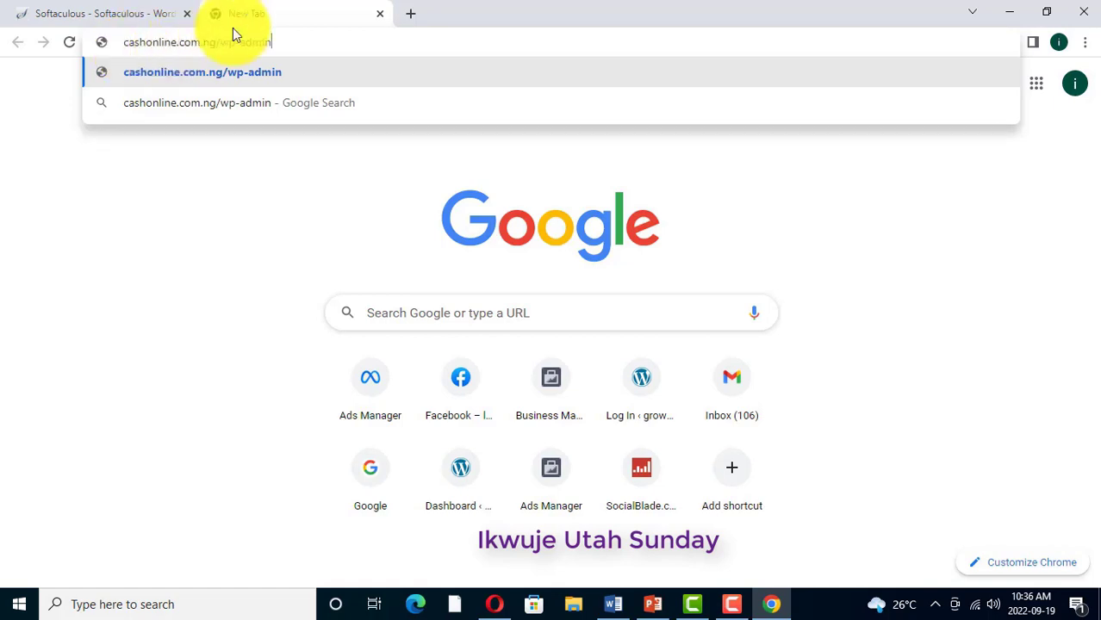
drag(216, 42, 125, 45)
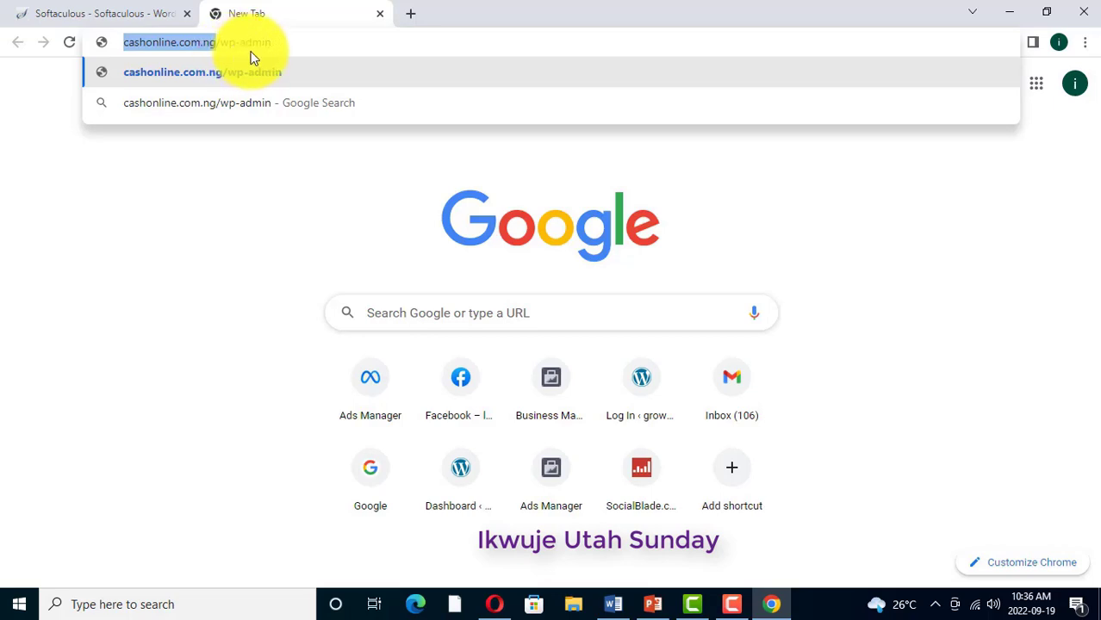
click(294, 43)
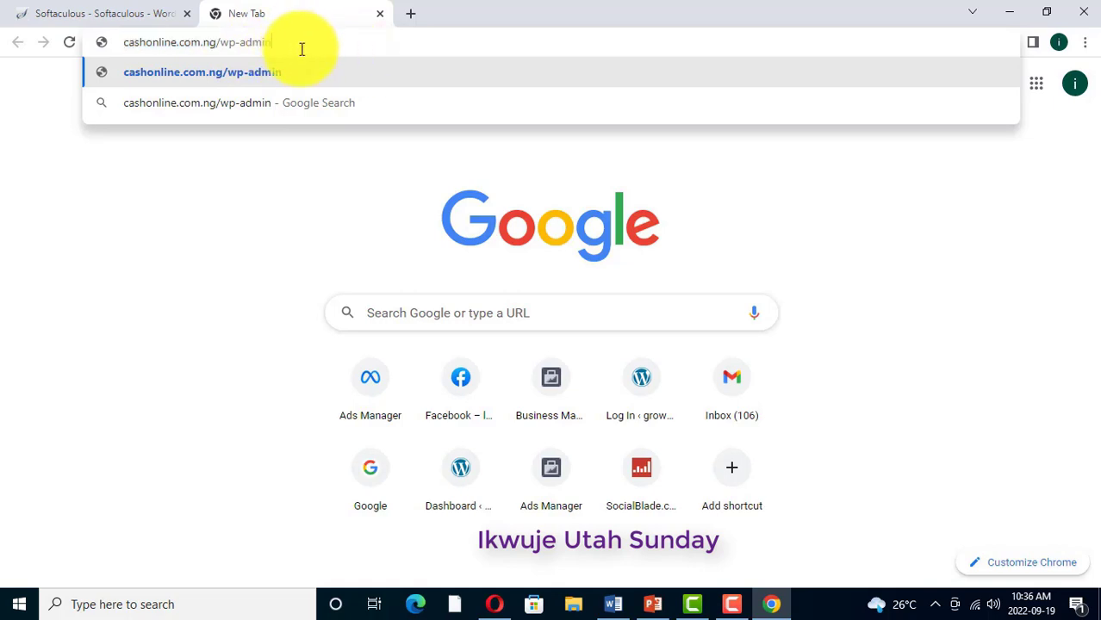
key(Return)
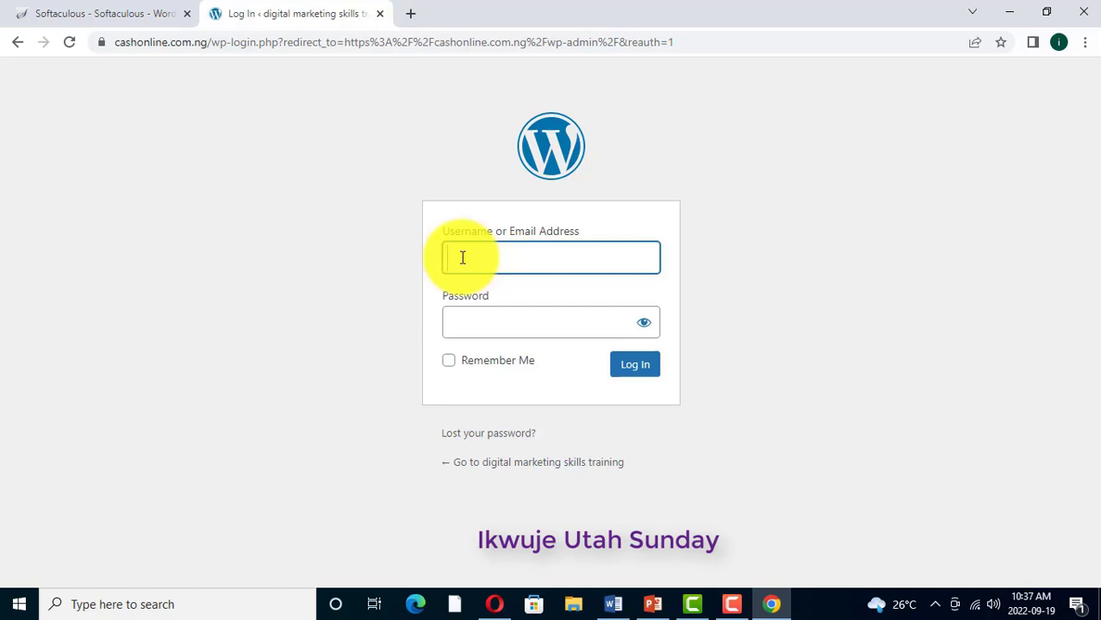
Step: Log in to WordPress with the admin username and account password, and decline saving the password in the browser
click(463, 258)
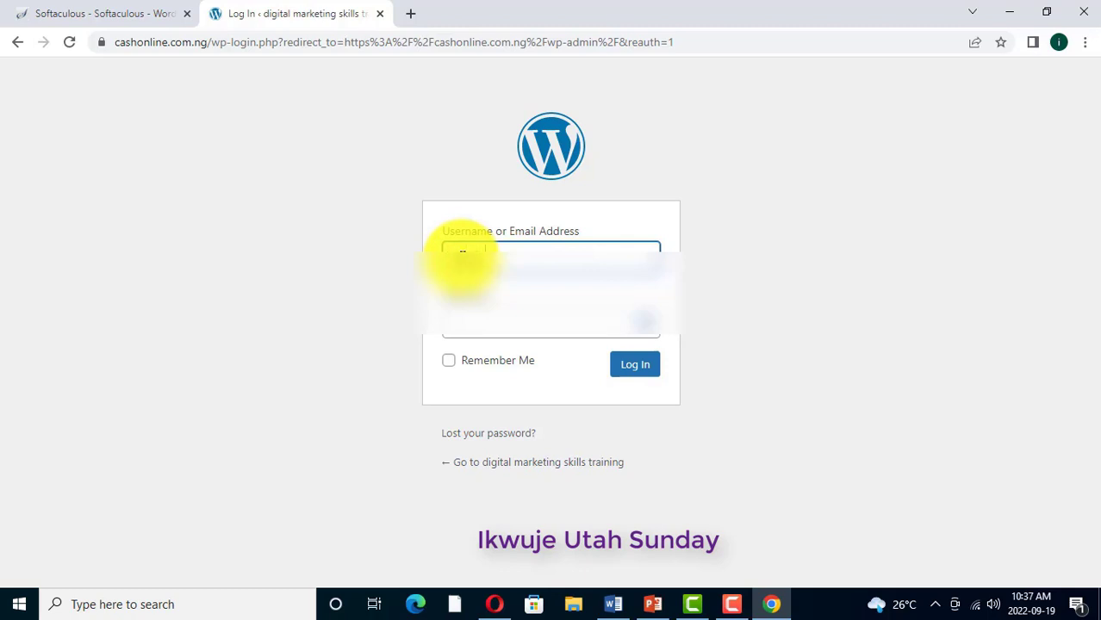
text(cashonline)
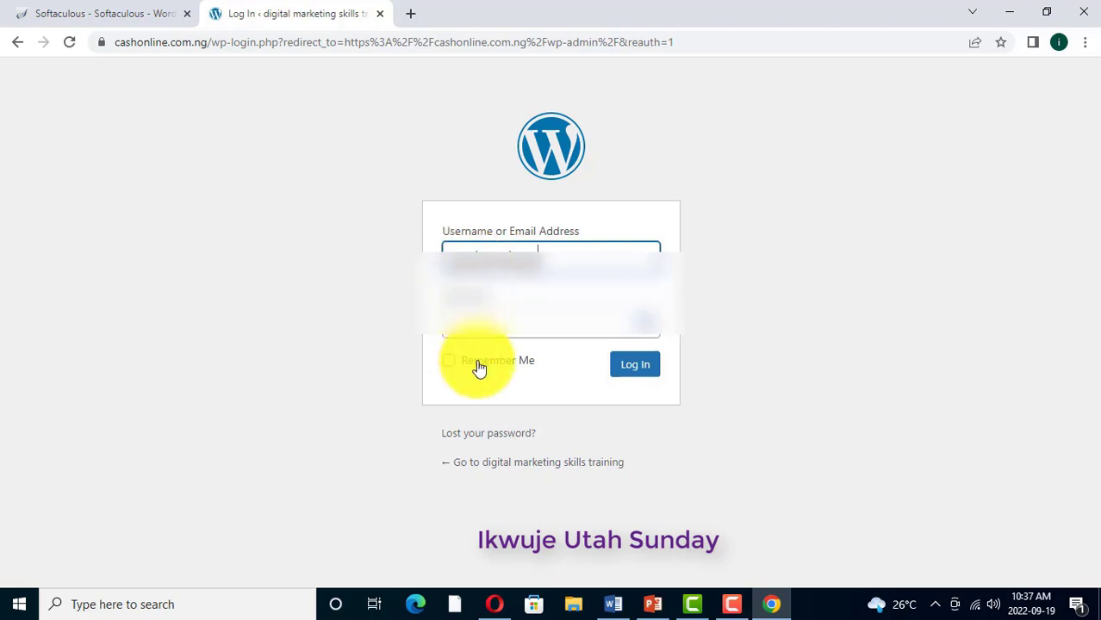
click(461, 318)
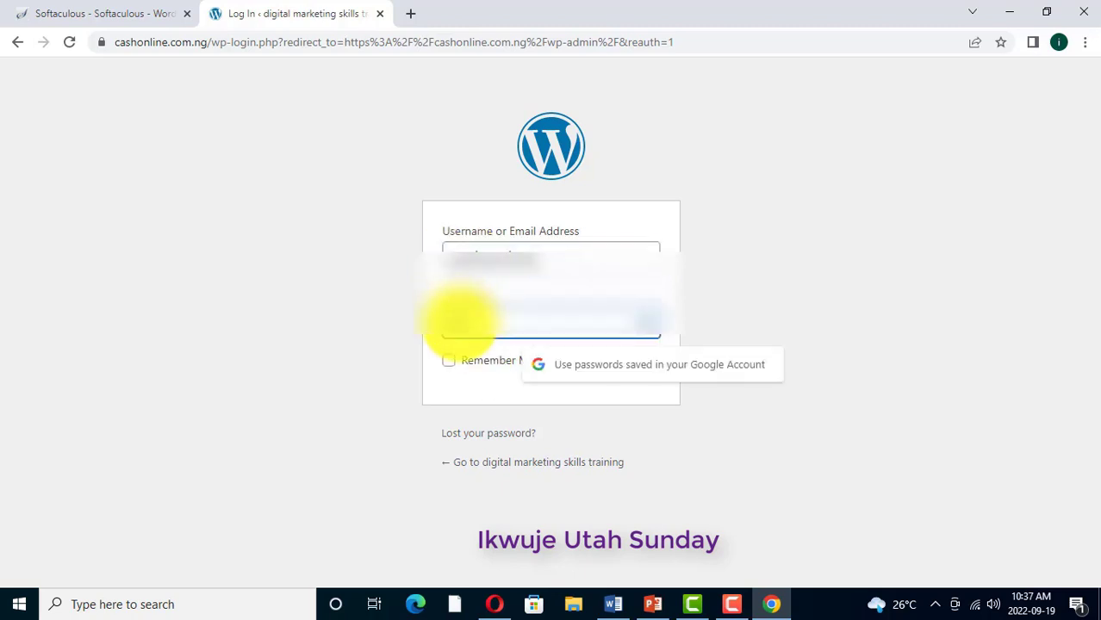
text(•••)
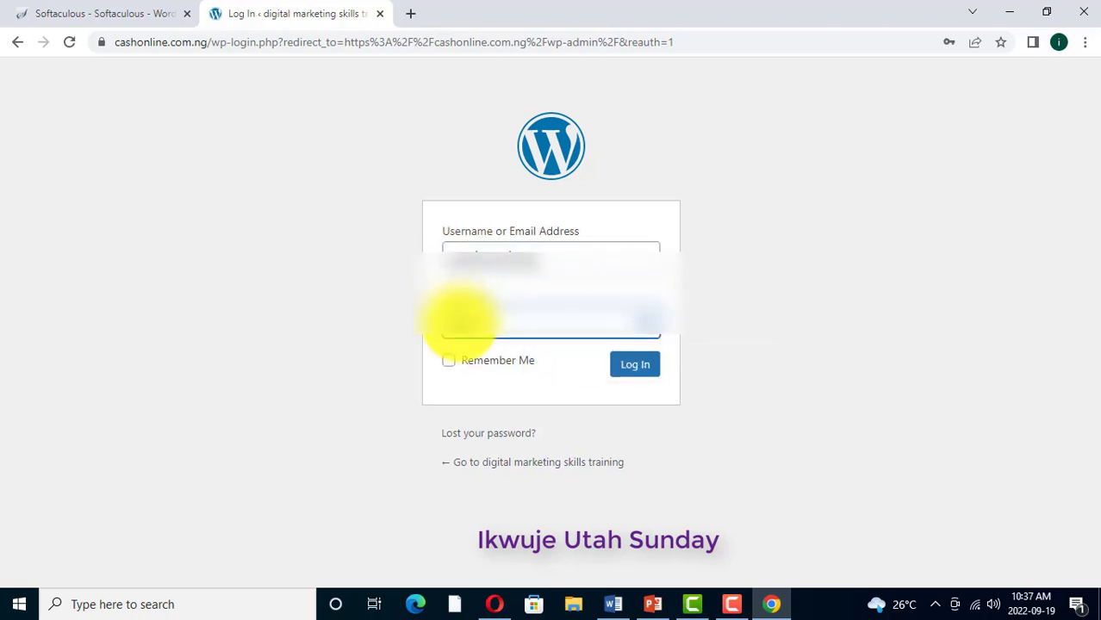
key(Return)
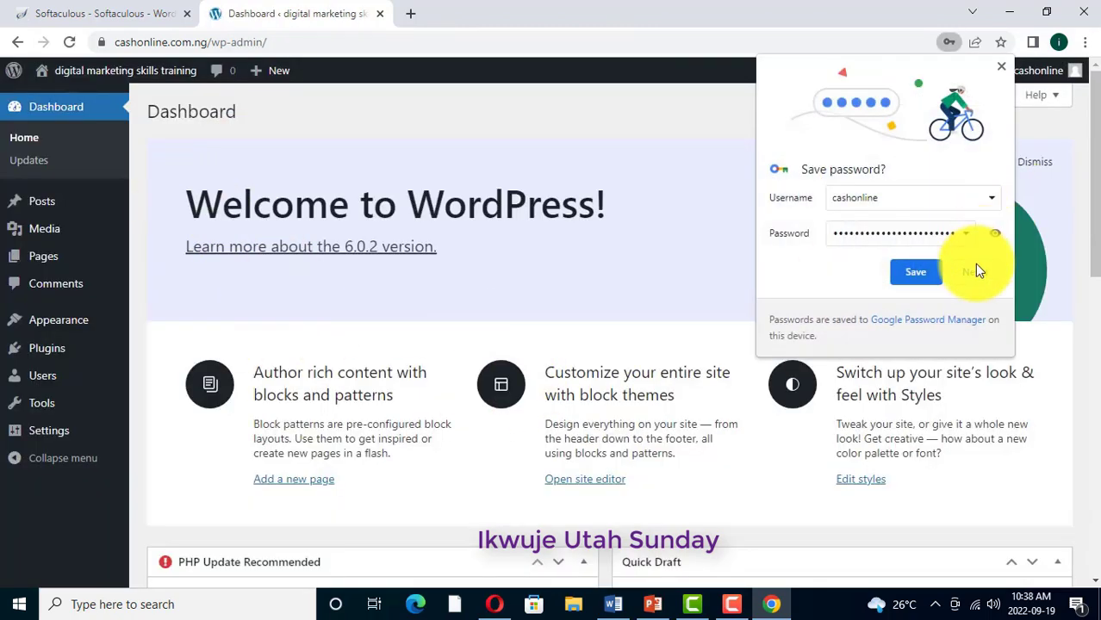
click(973, 271)
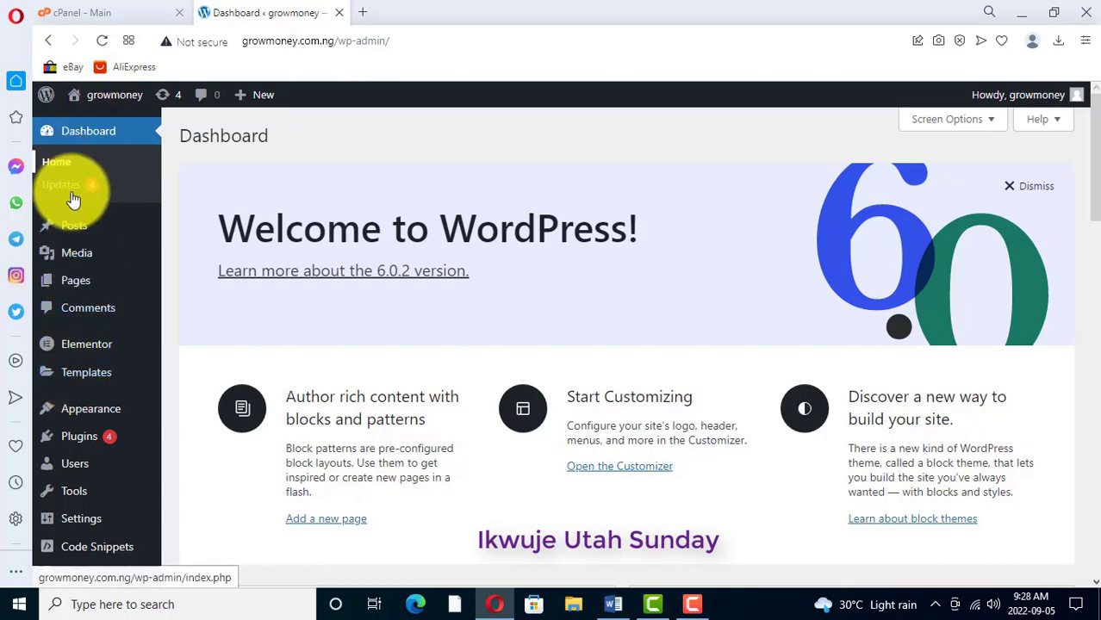
Step: On the growmoney.com.ng WordPress site in Opera, open the editor for adding a new page, and return to the dashboard
mouse_move(89, 287)
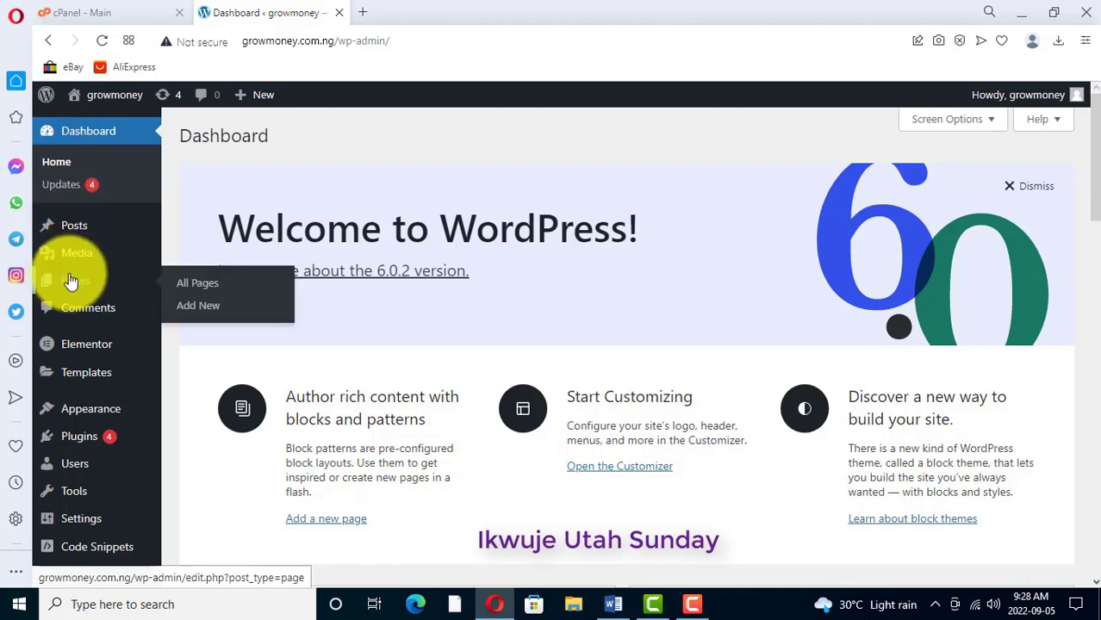
click(197, 308)
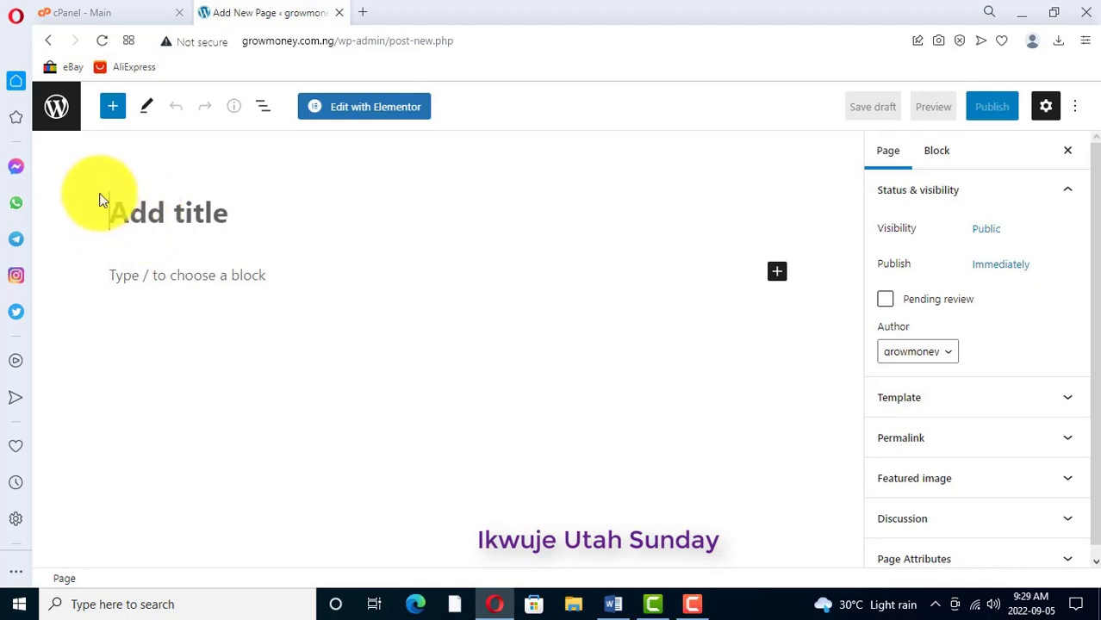
click(48, 41)
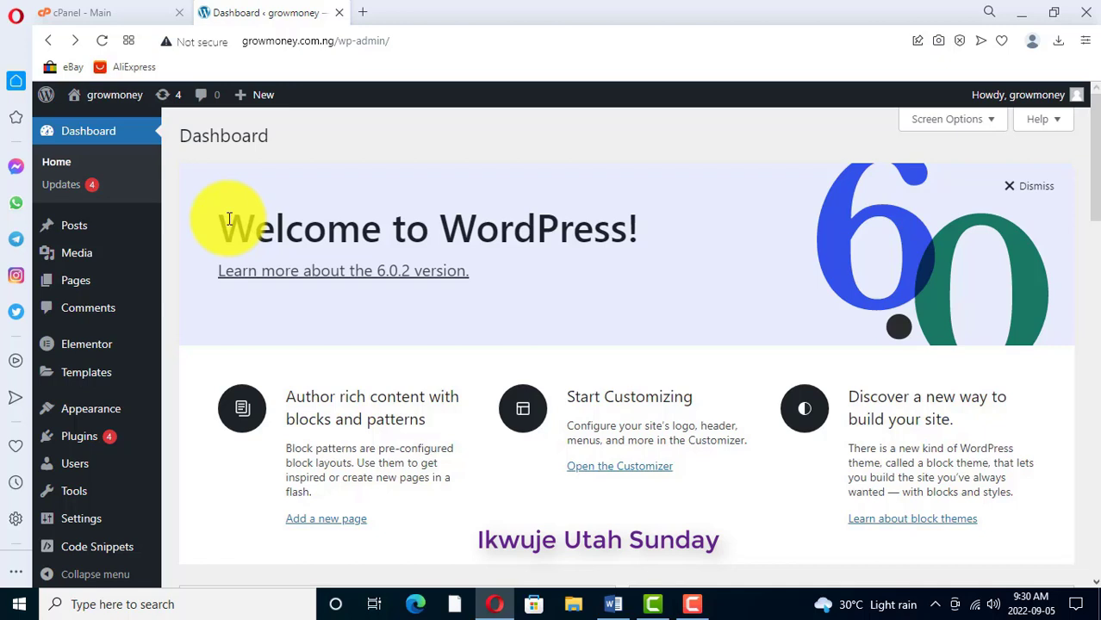
Step: Examine the growmoney dashboard's welcome area, its widgets further down and the available admin sections such as Posts and Elementor
mouse_move(158, 290)
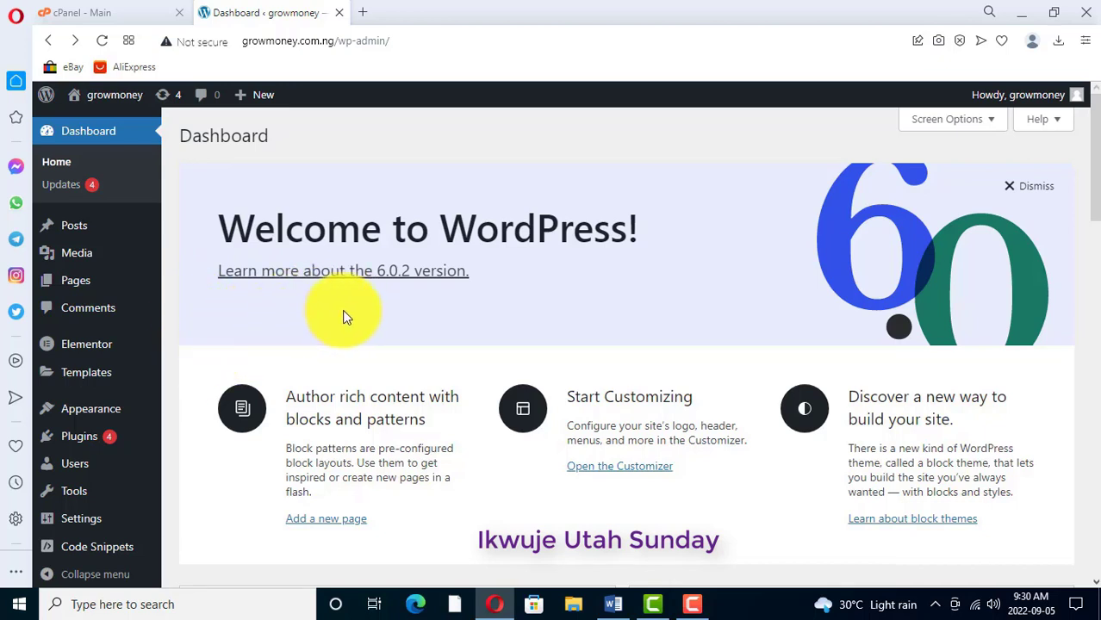
scroll(383, 345, down, 3)
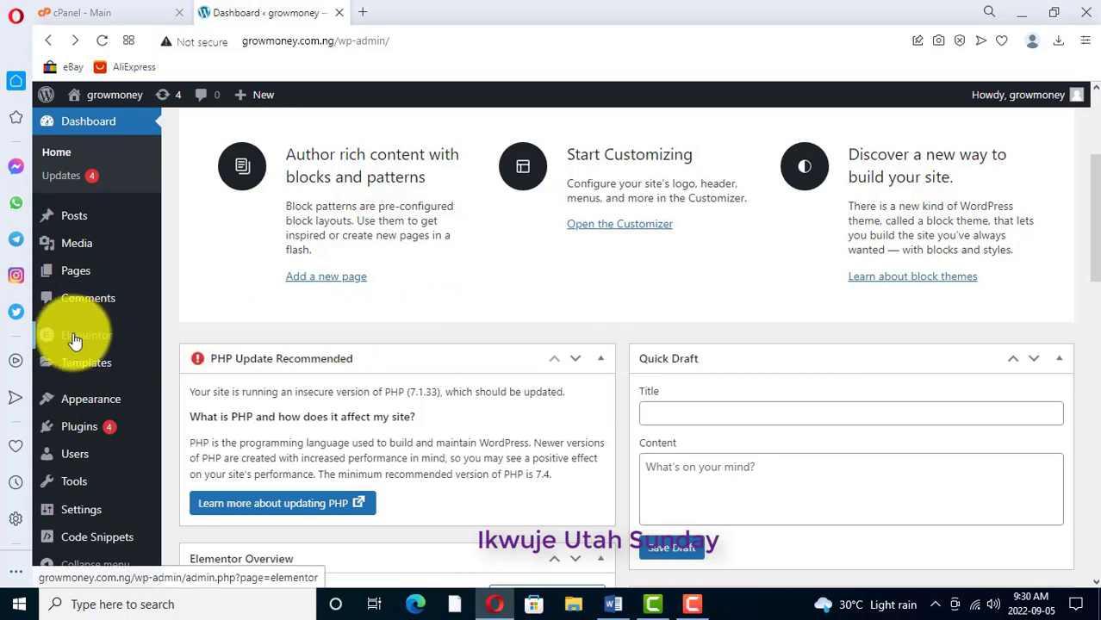
mouse_move(69, 337)
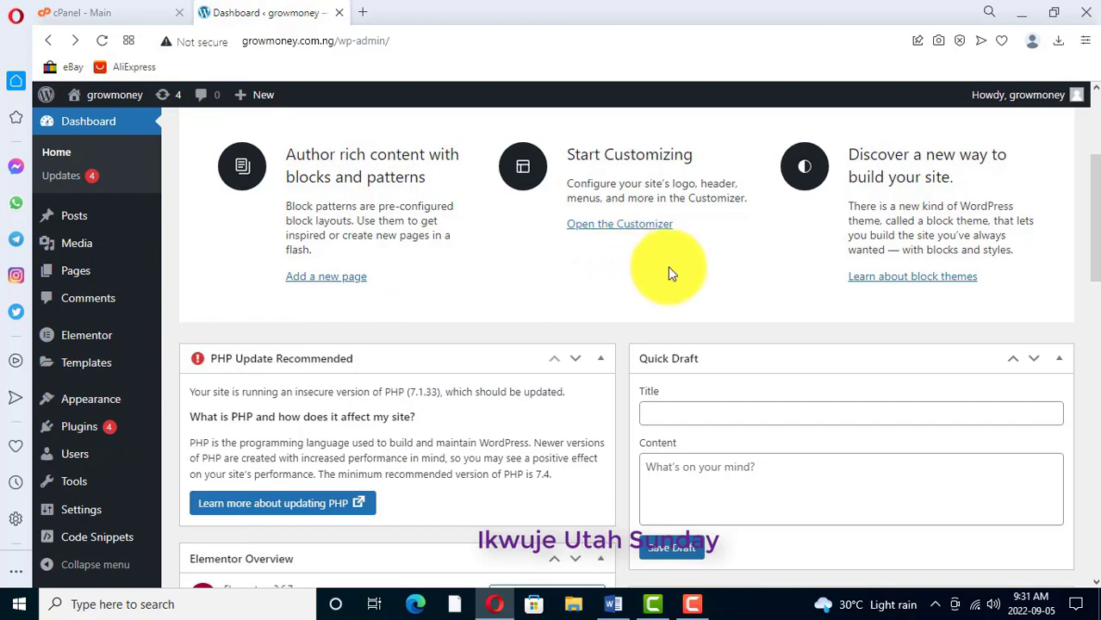
scroll(670, 273, down, 2)
scroll(642, 272, up, 5)
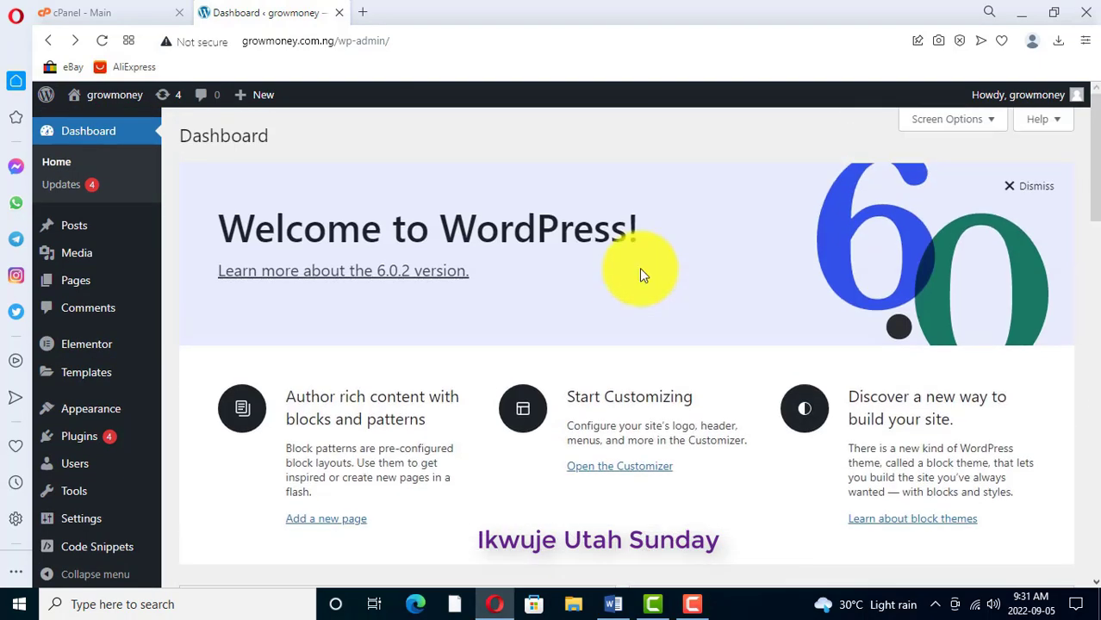
scroll(639, 268, down, 8)
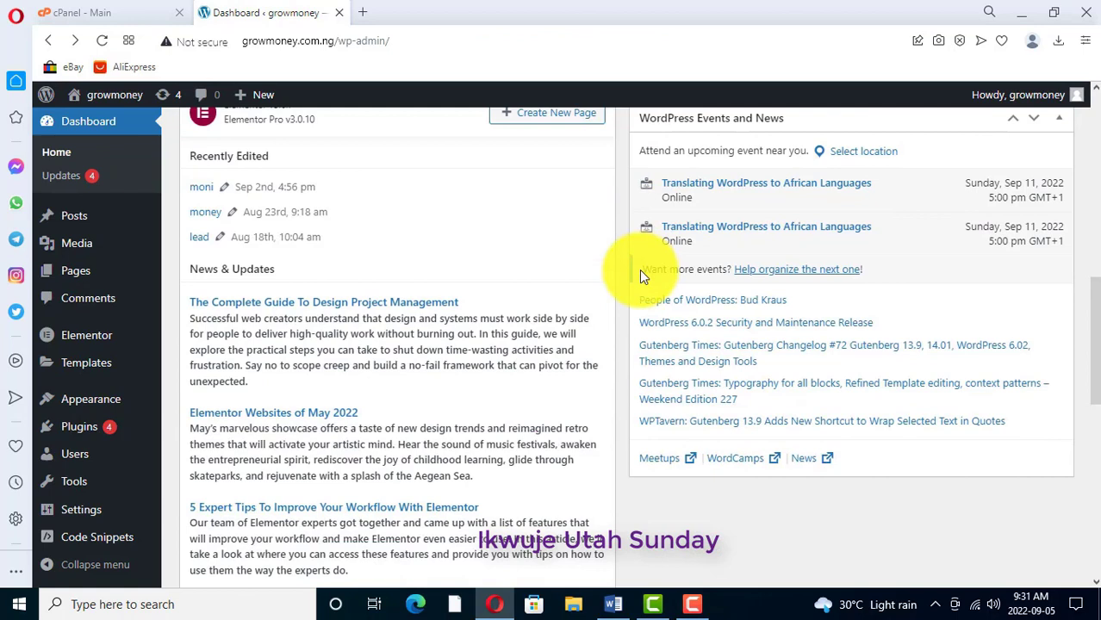
mouse_move(54, 229)
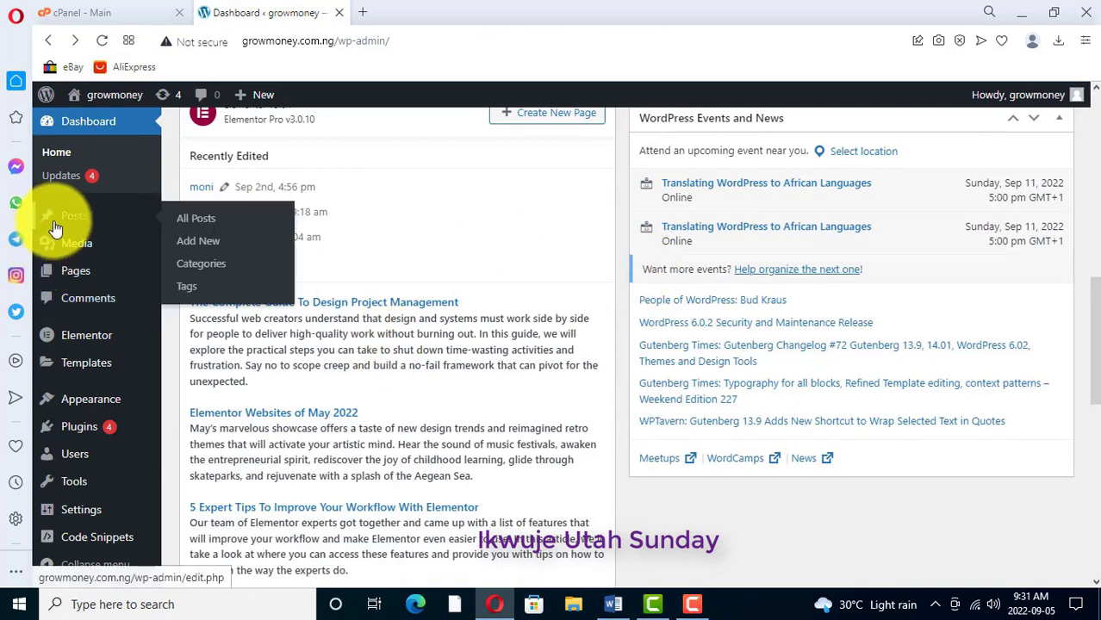
Step: Search for the "elementor" plugin among the plugins that can be added to the growmoney site
mouse_move(82, 428)
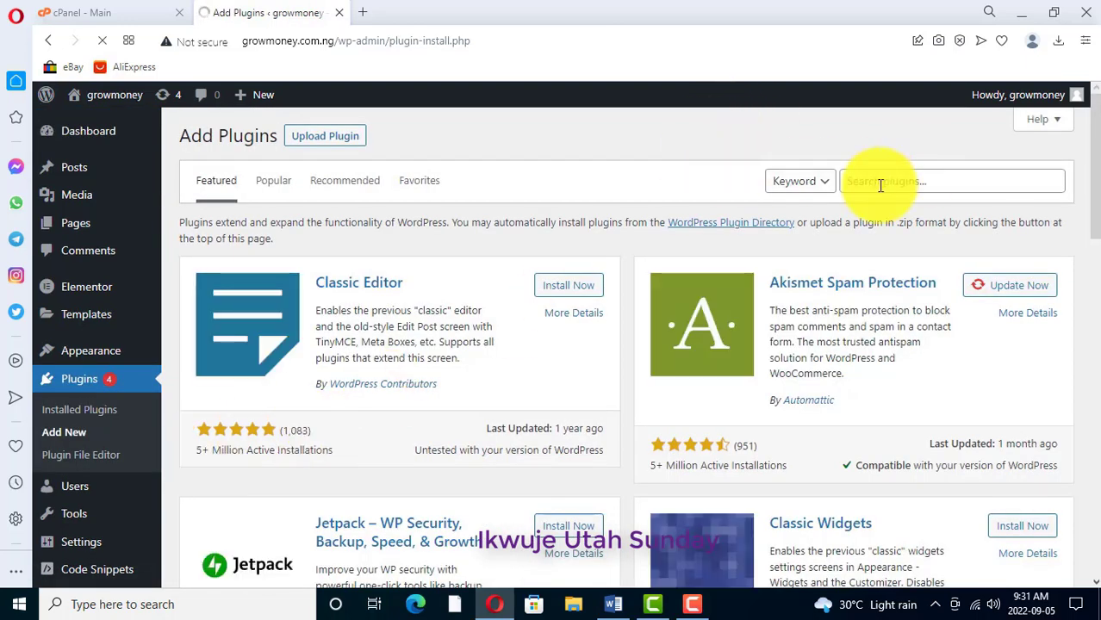
click(849, 183)
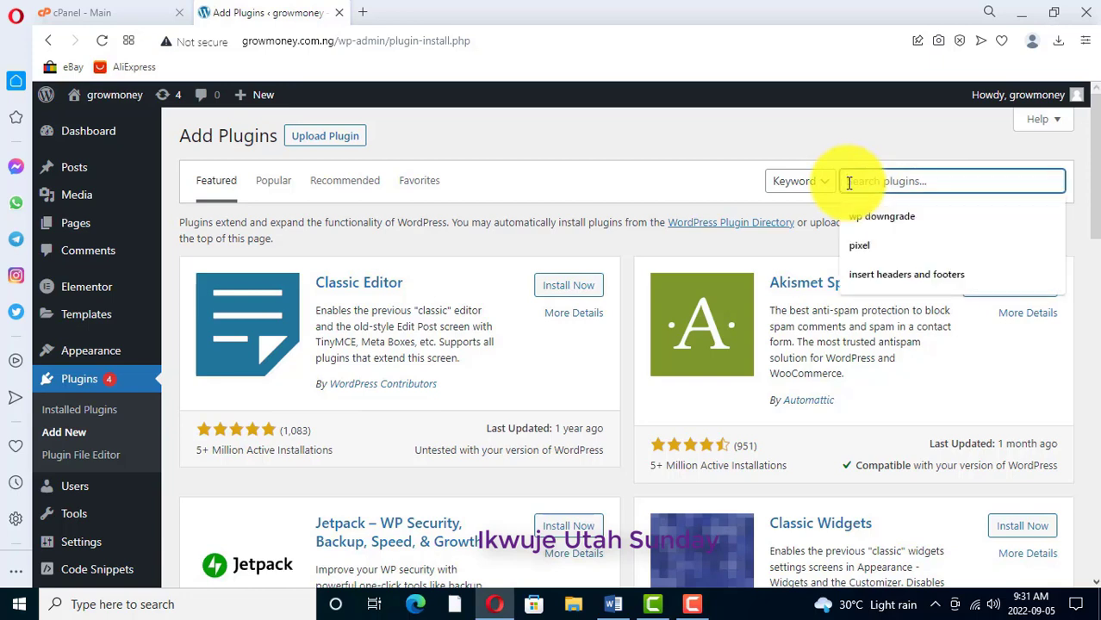
text(r)
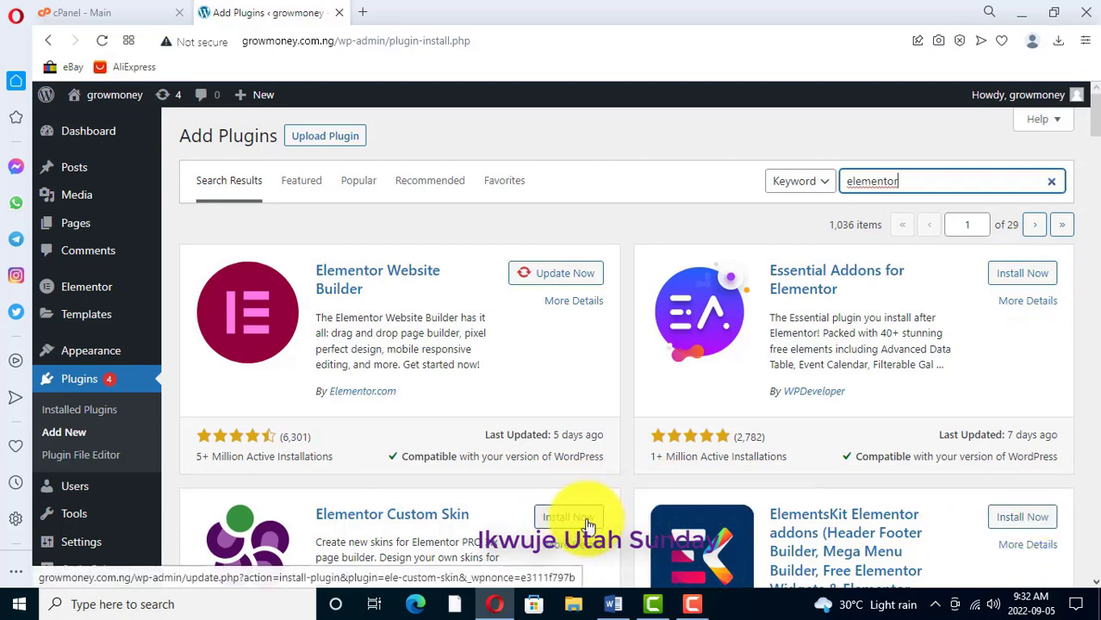
click(559, 277)
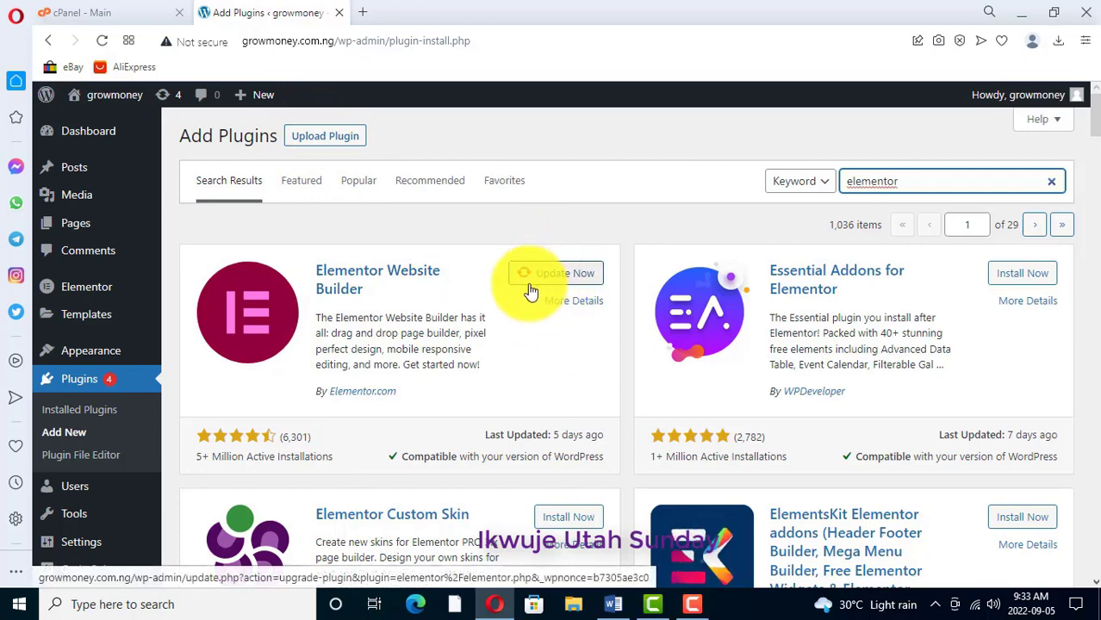
click(562, 273)
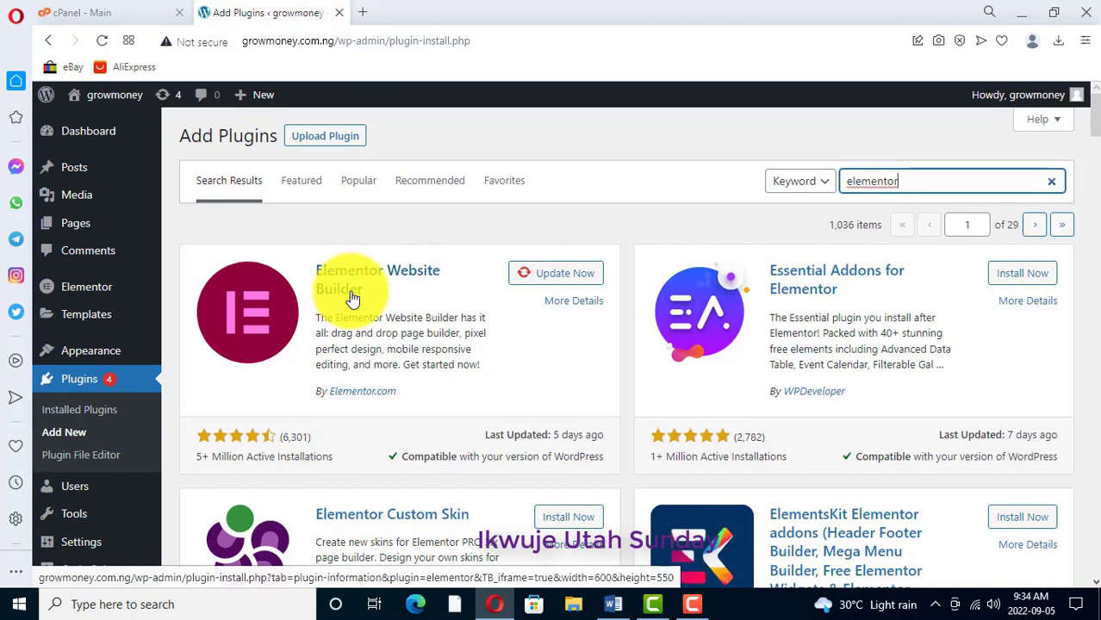
Step: Open the plugin upload form, browse all local files for a plugin archive, and close the file picker without choosing one
click(320, 138)
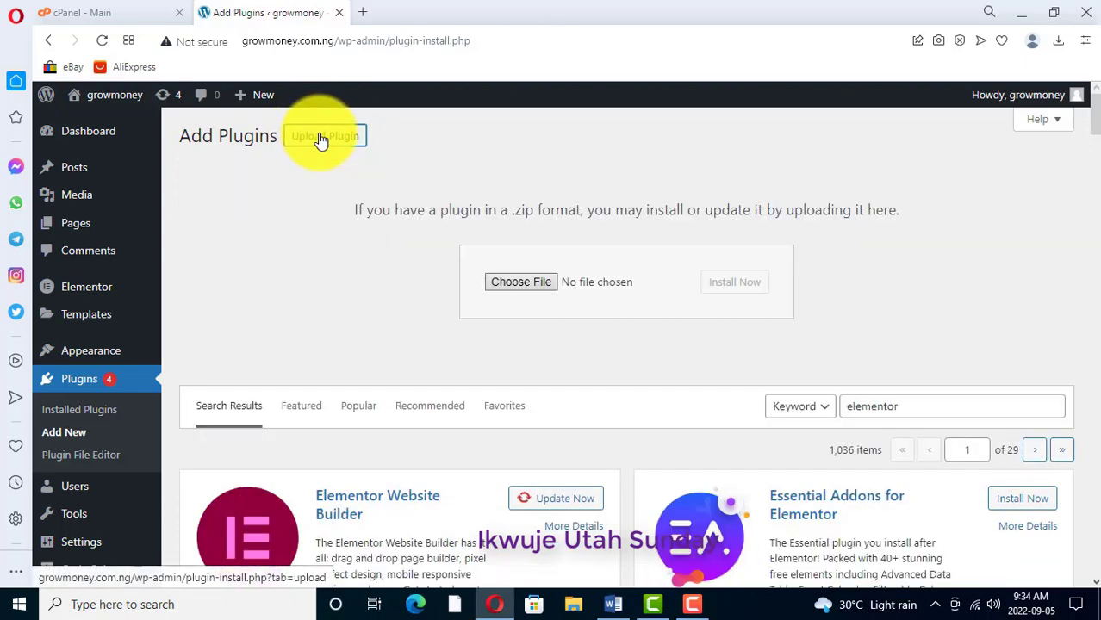
click(532, 283)
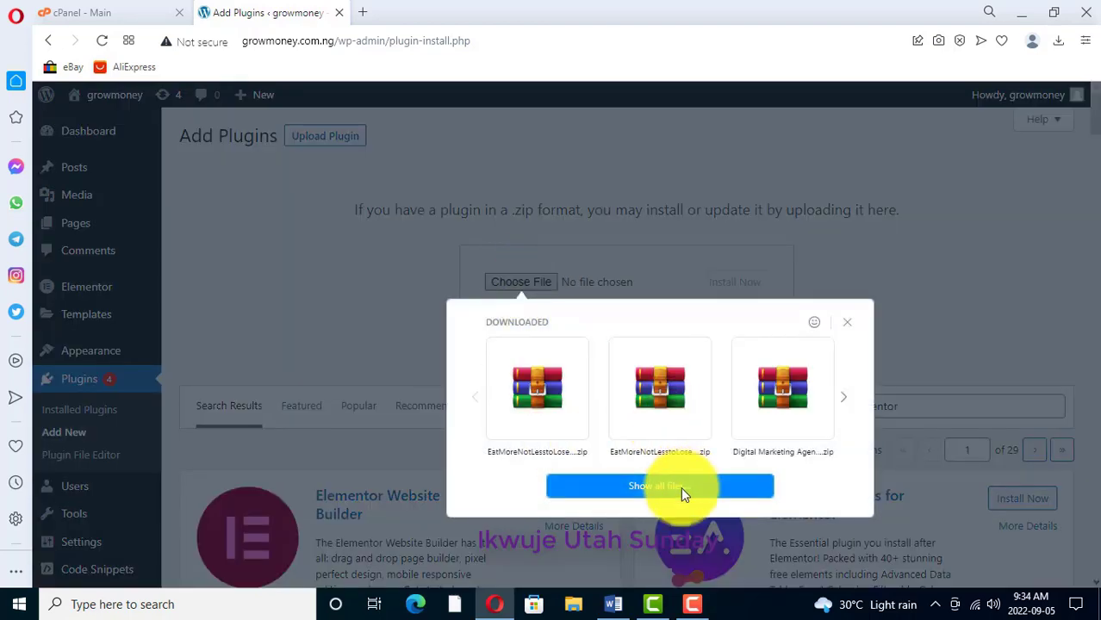
click(647, 485)
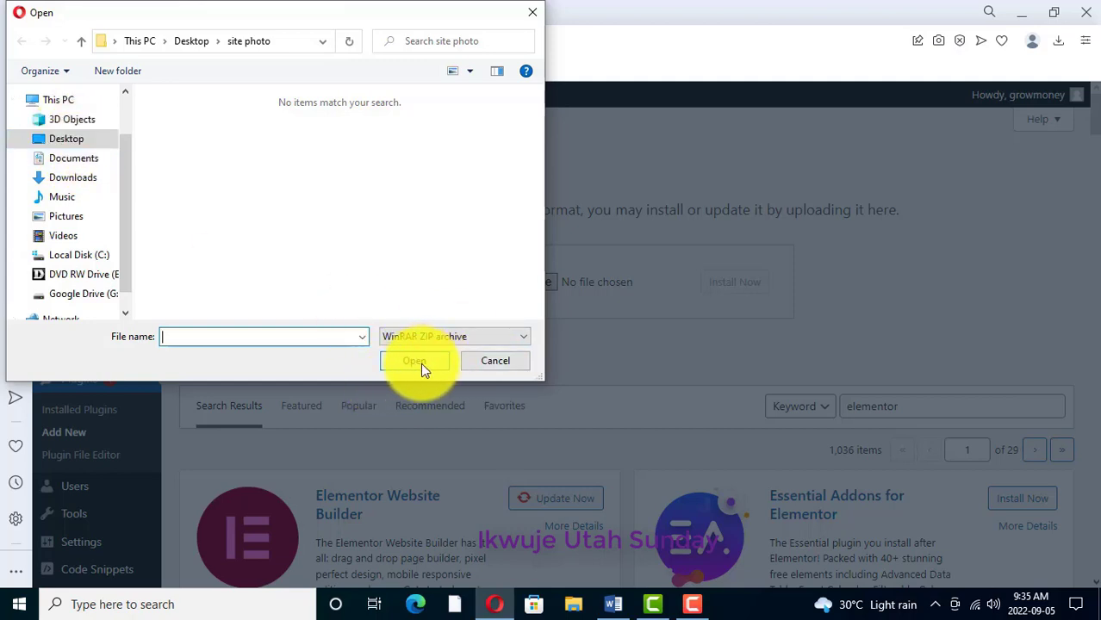
click(532, 13)
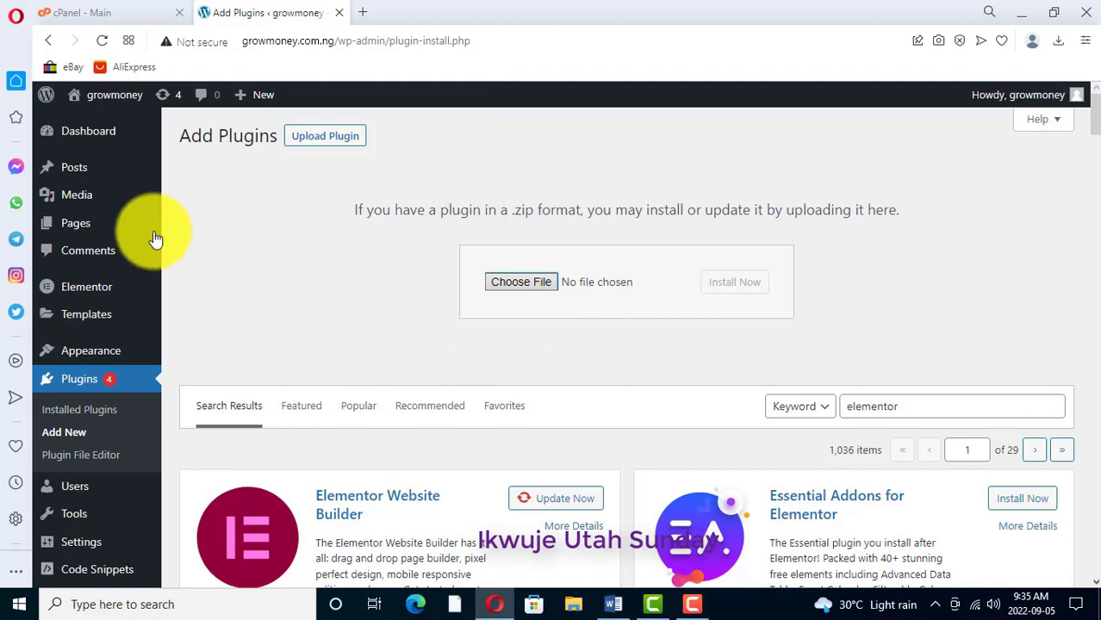
mouse_move(75, 192)
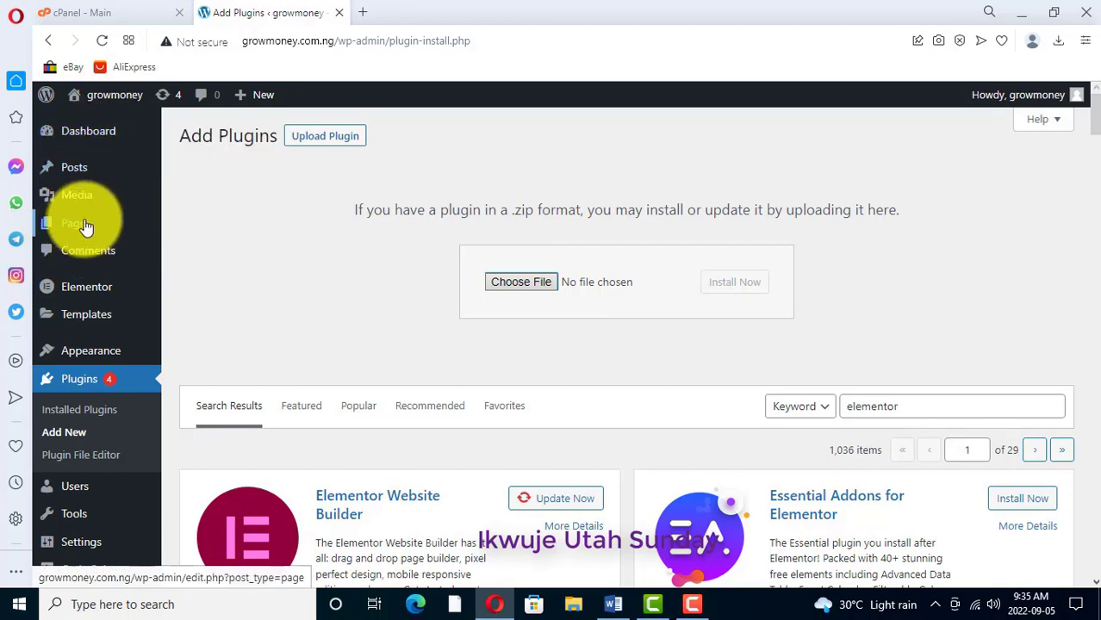
Step: Create a new page titled "tutorial" on the growmoney site and publish it
mouse_move(81, 226)
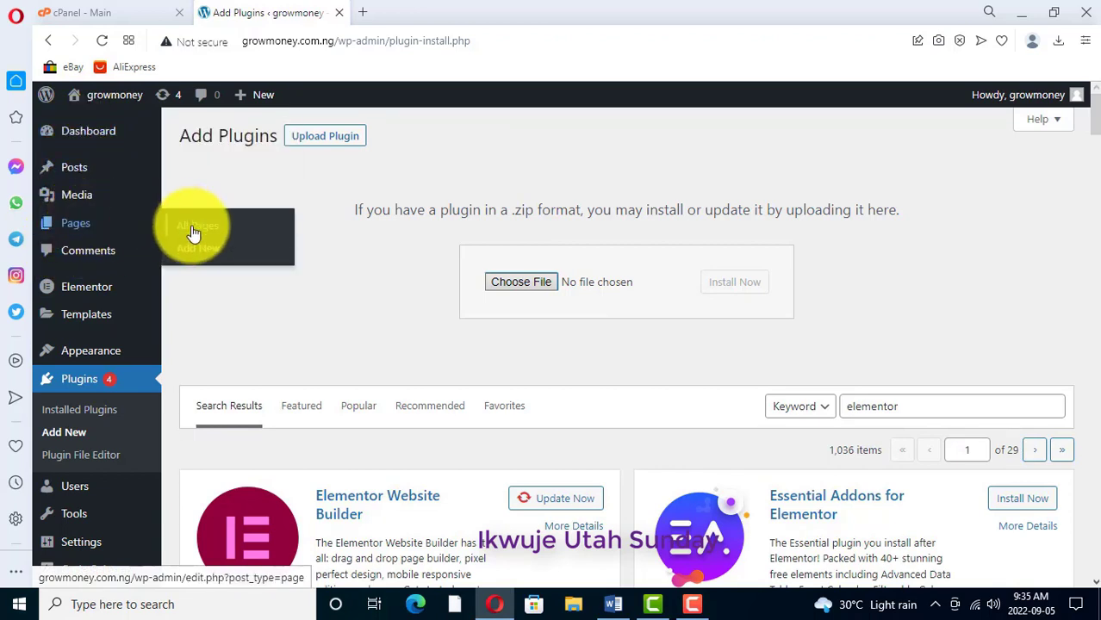
click(207, 252)
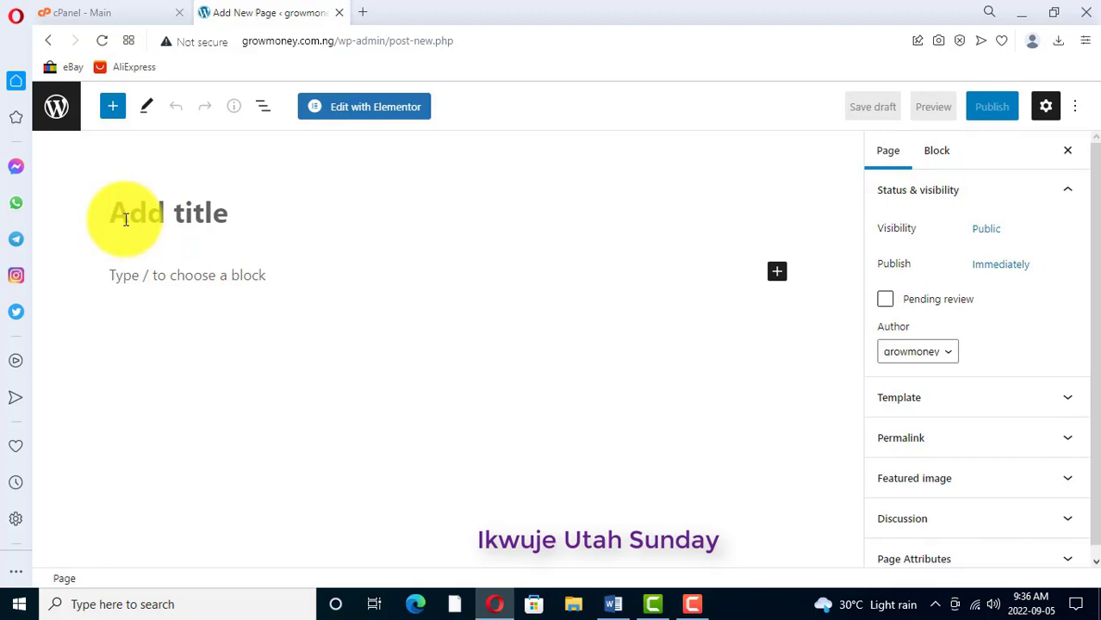
text(Tutorial)
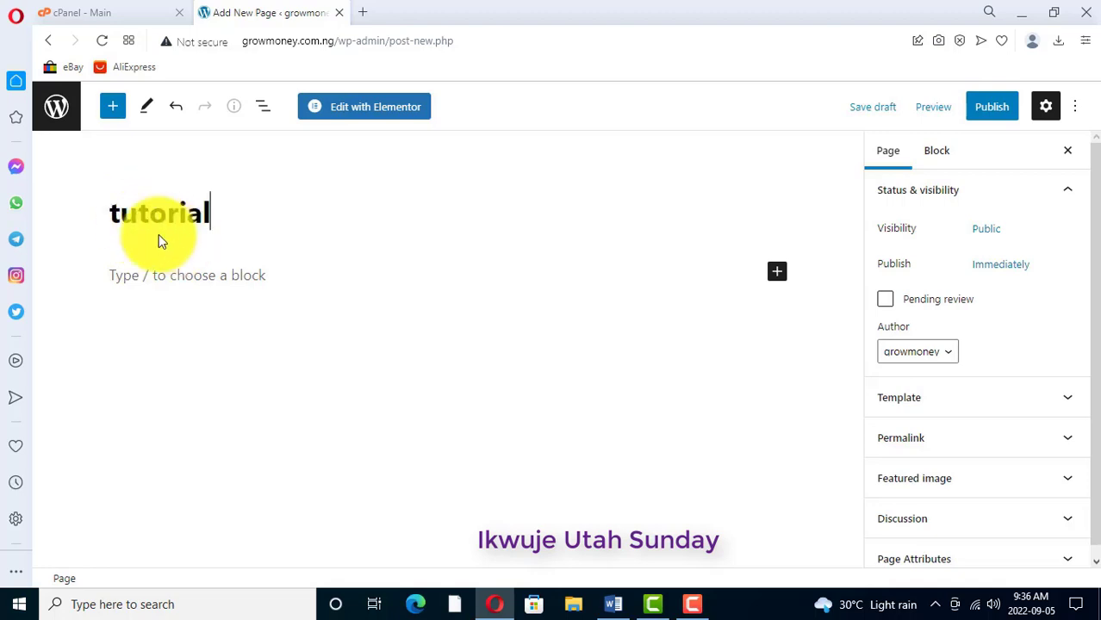
click(992, 107)
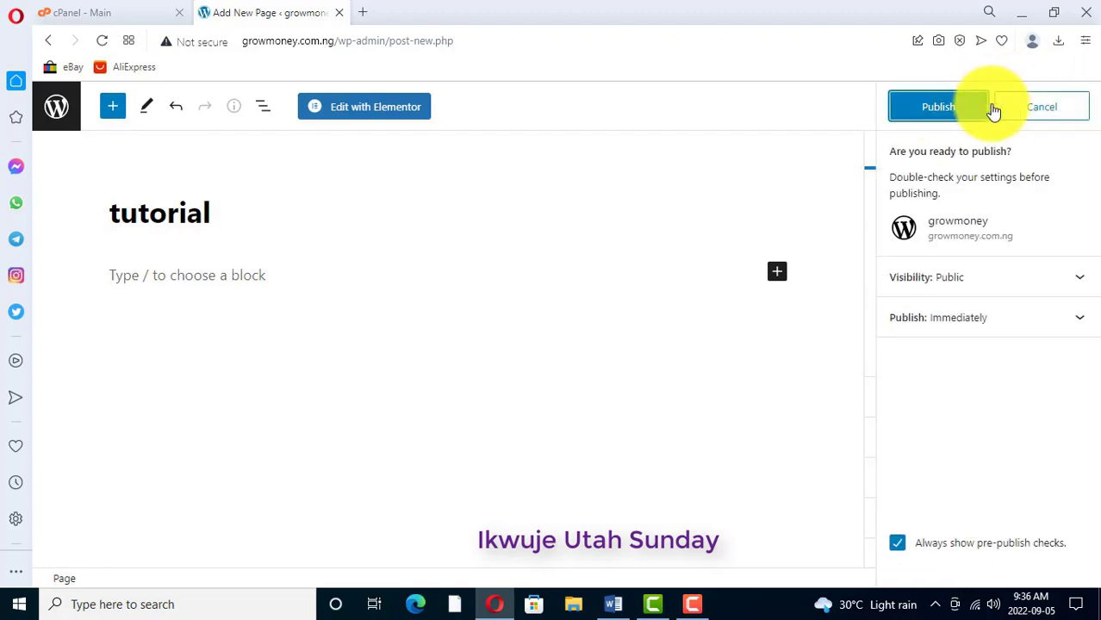
click(942, 112)
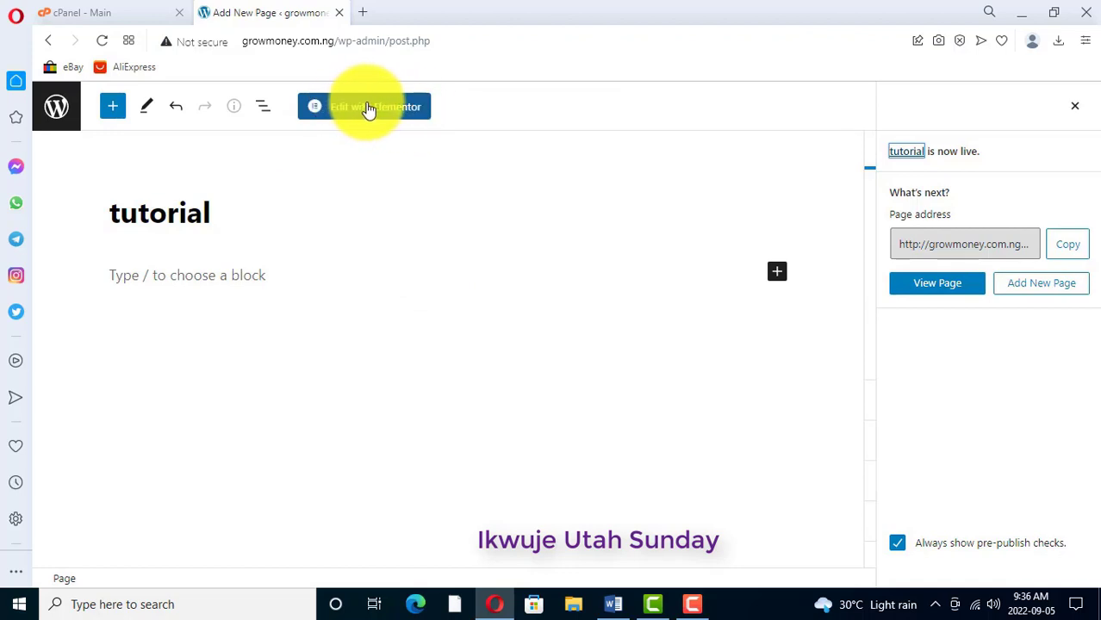
Step: Edit the tutorial page with Elementor, hiding its title and setting the page layout to Elementor Canvas
click(367, 111)
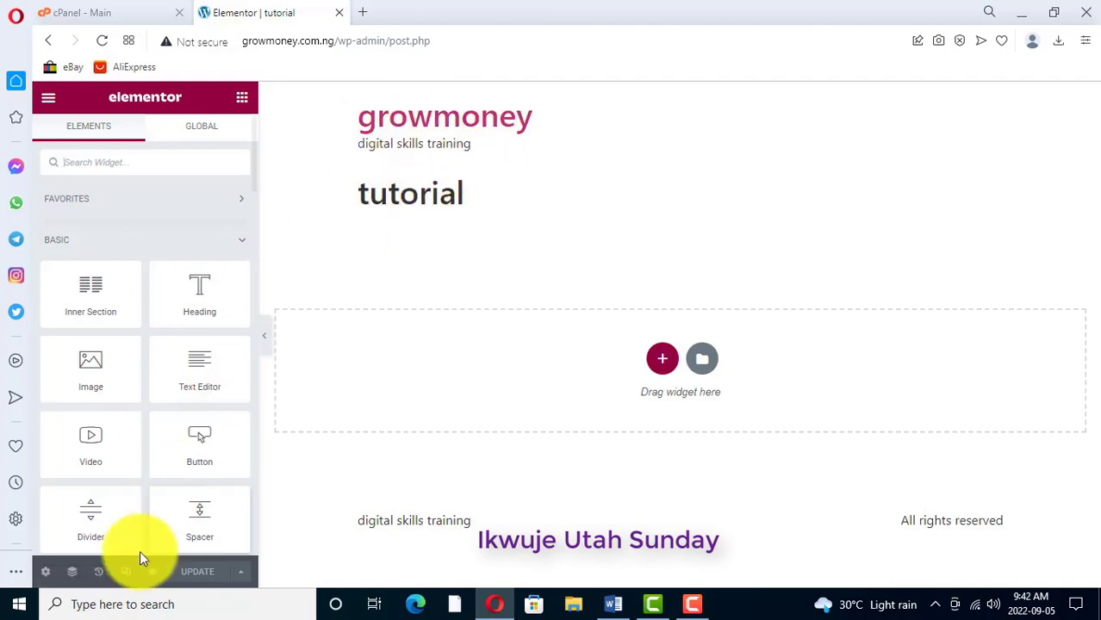
click(47, 573)
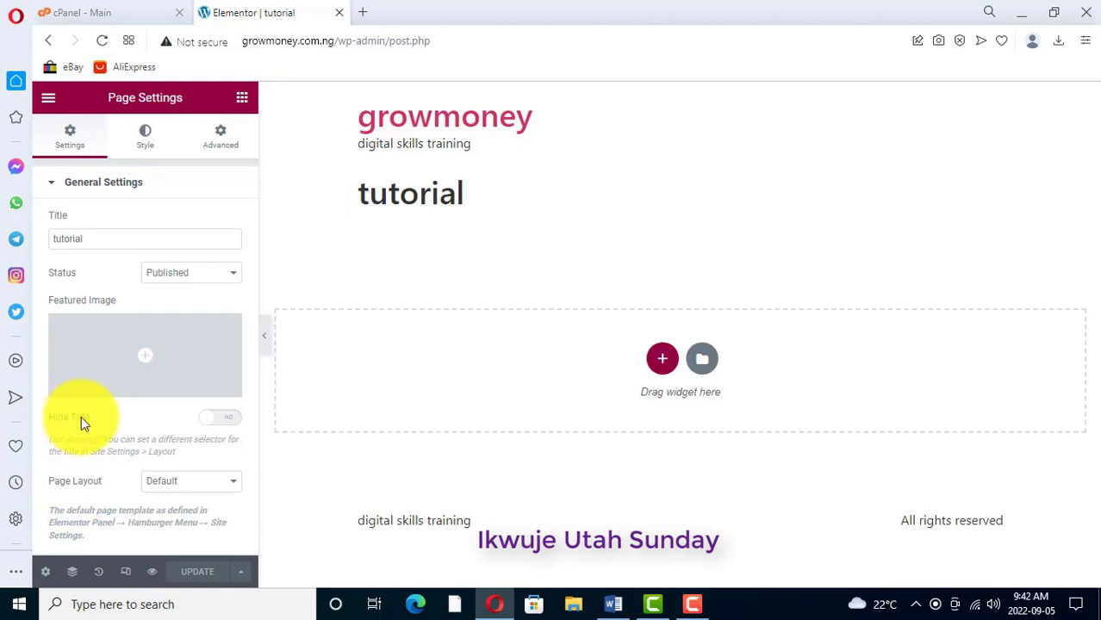
click(222, 420)
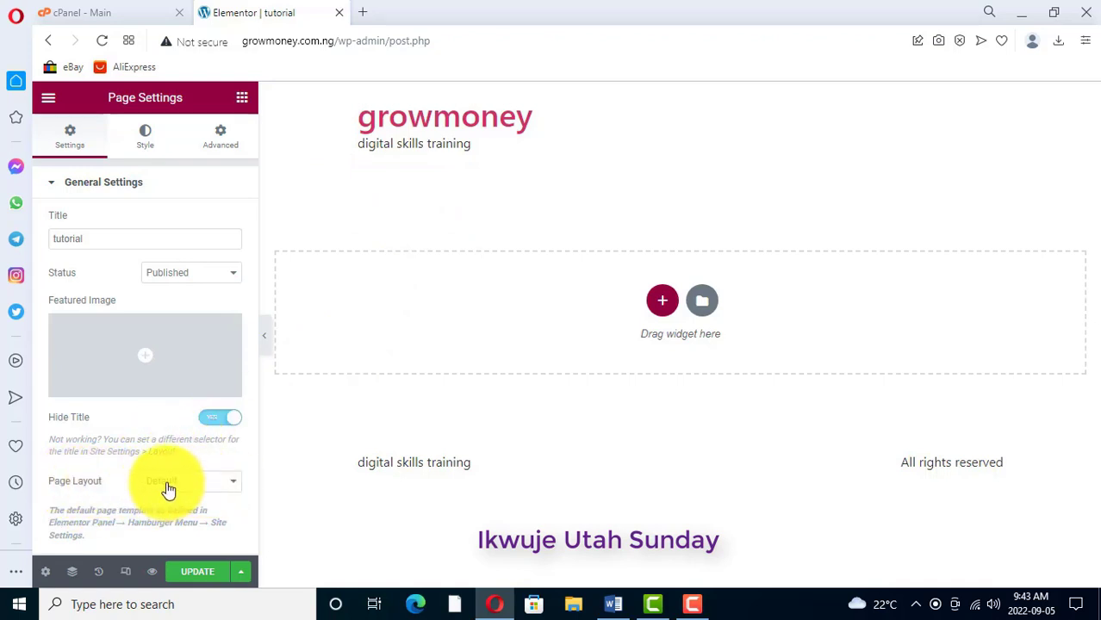
click(231, 485)
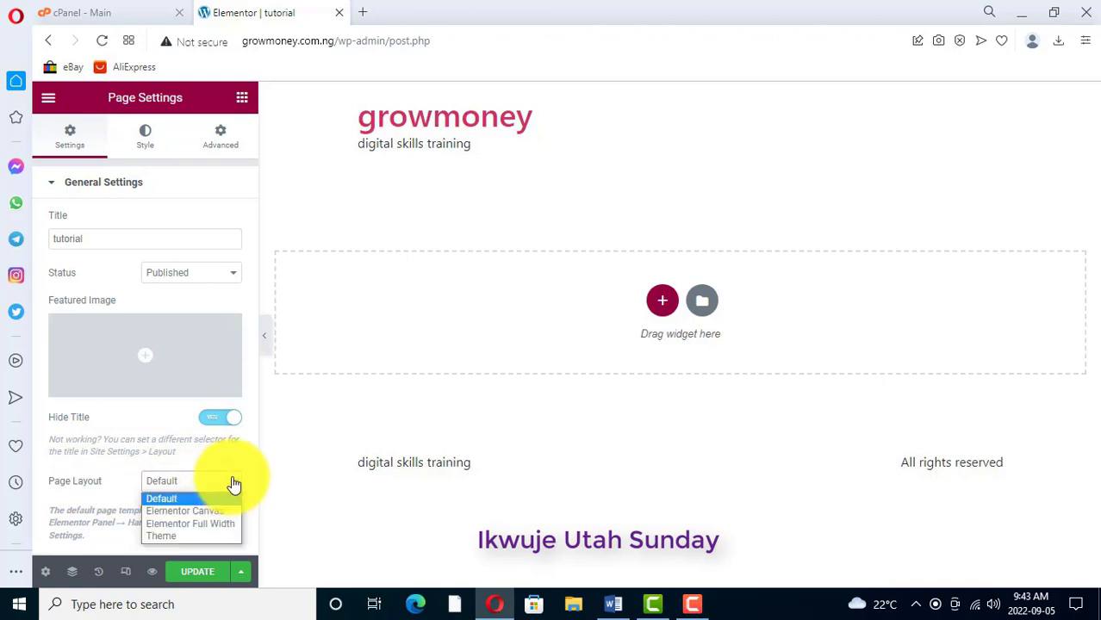
click(171, 512)
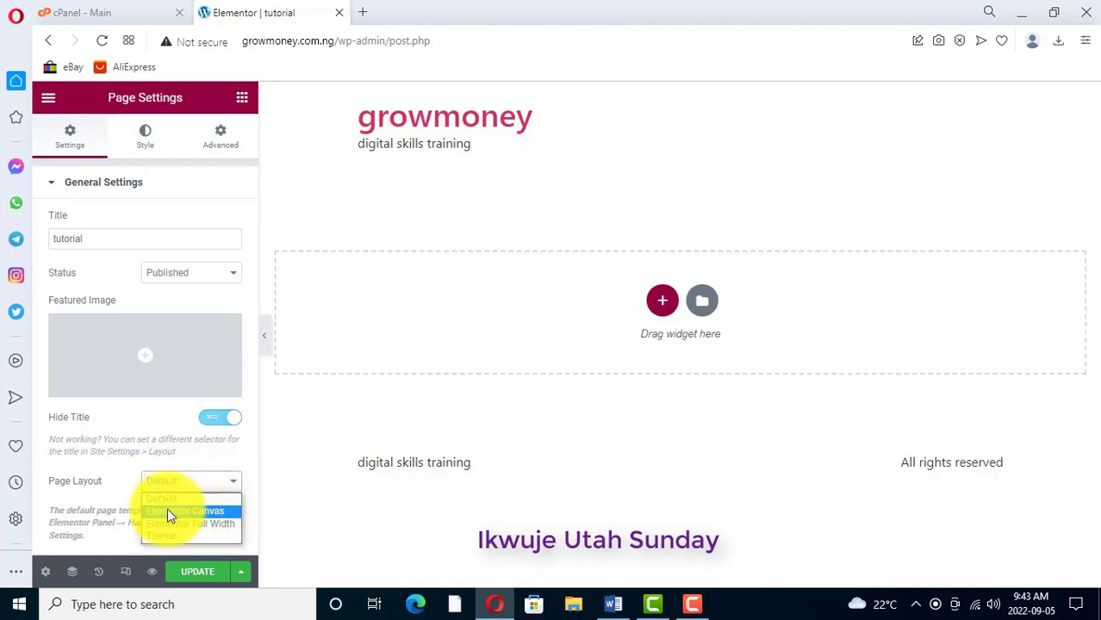
click(178, 514)
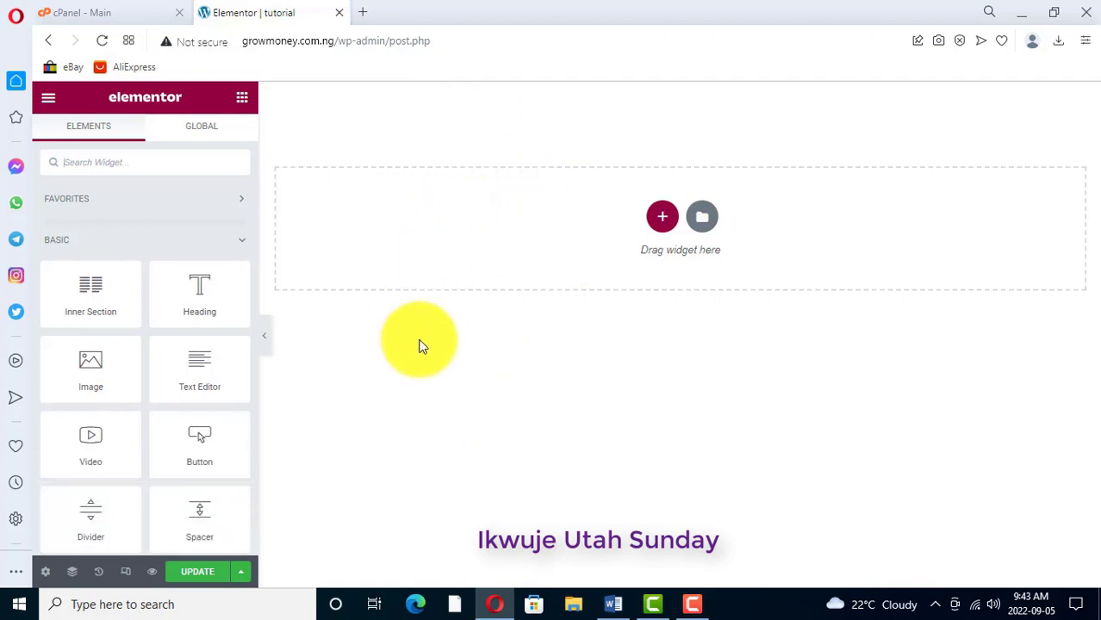
Step: Examine the widgets Elementor offers in the Basic and Pro groups, from Heading and Image to Facebook Page and Lottie
scroll(135, 295, down, 5)
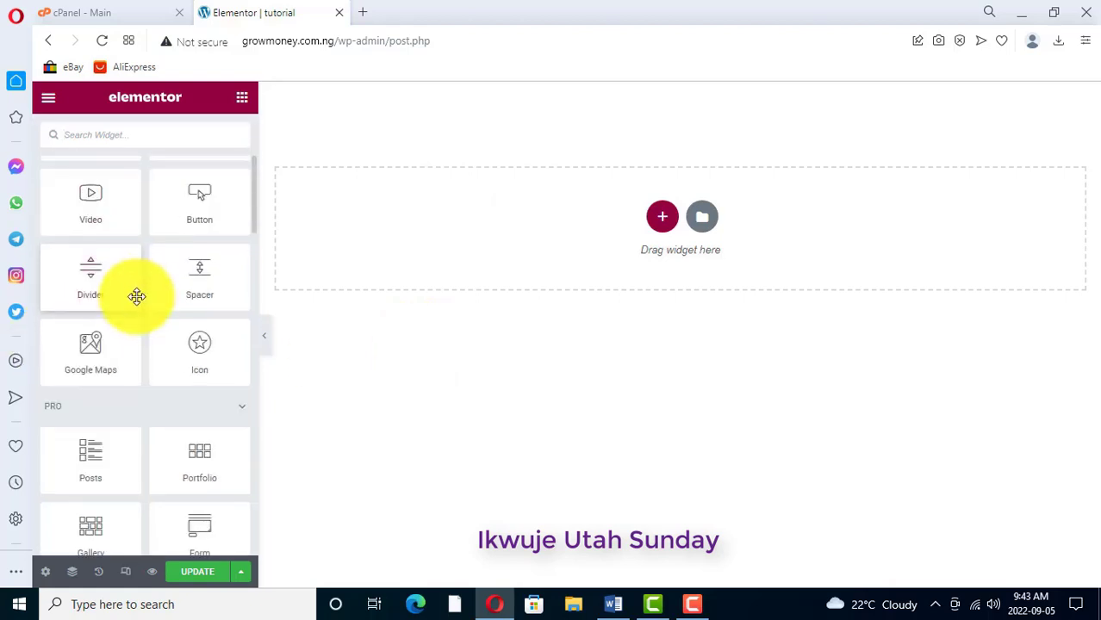
scroll(153, 248, up, 5)
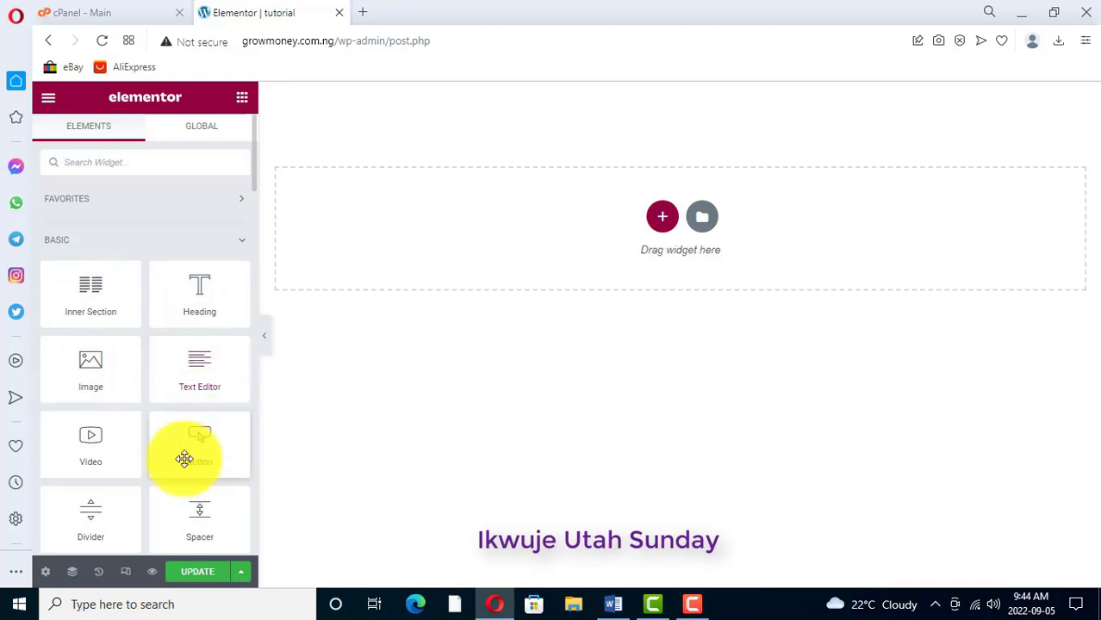
scroll(154, 444, down, 1)
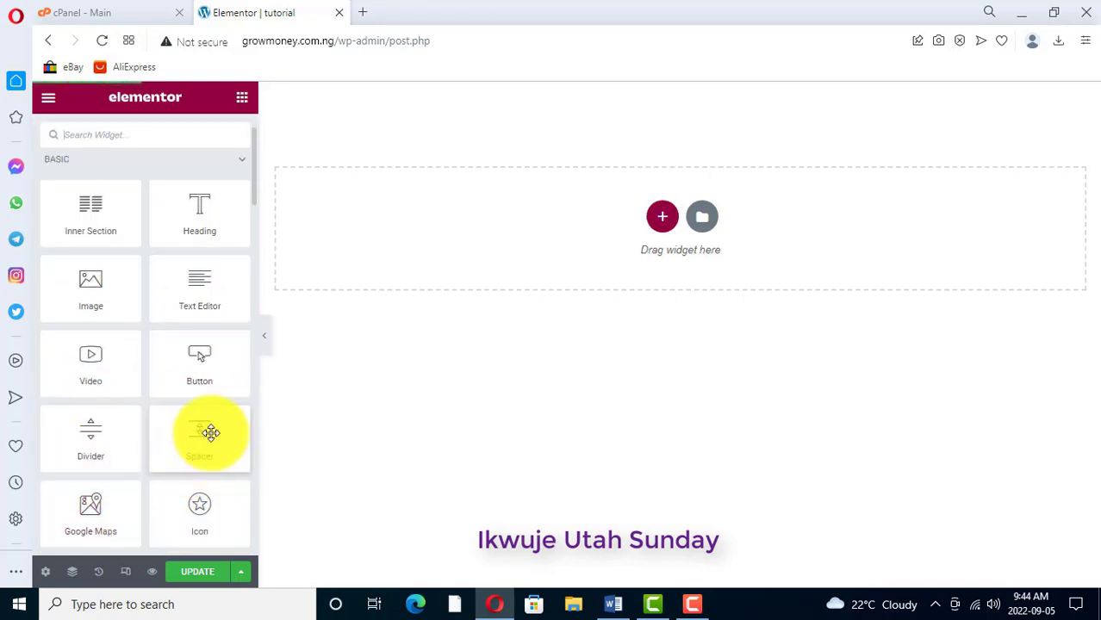
scroll(204, 450, down, 1)
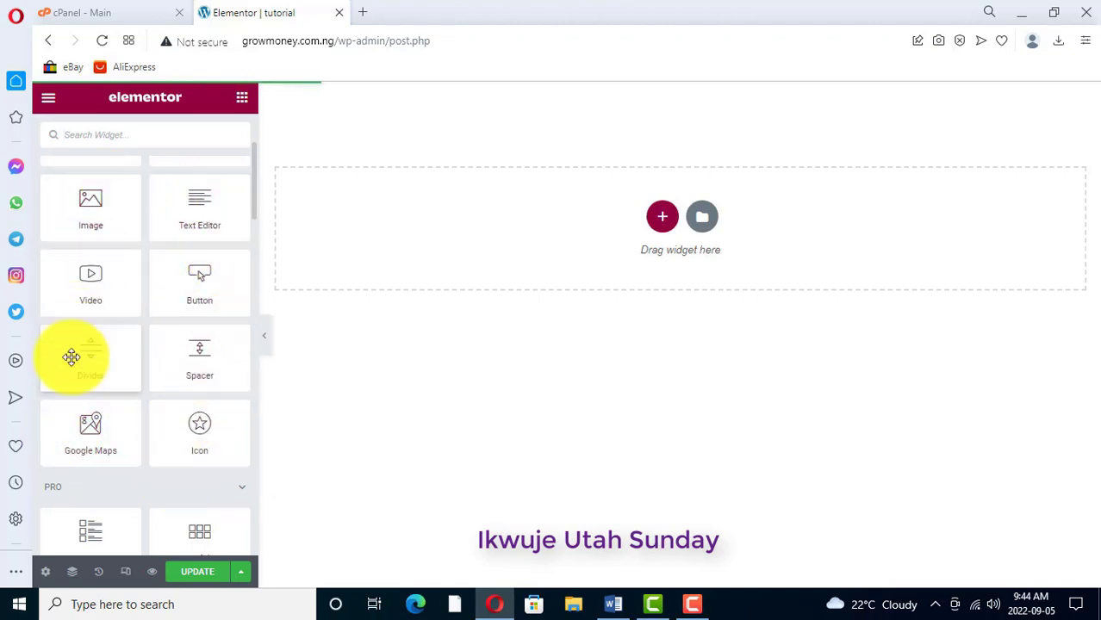
scroll(172, 358, down, 1)
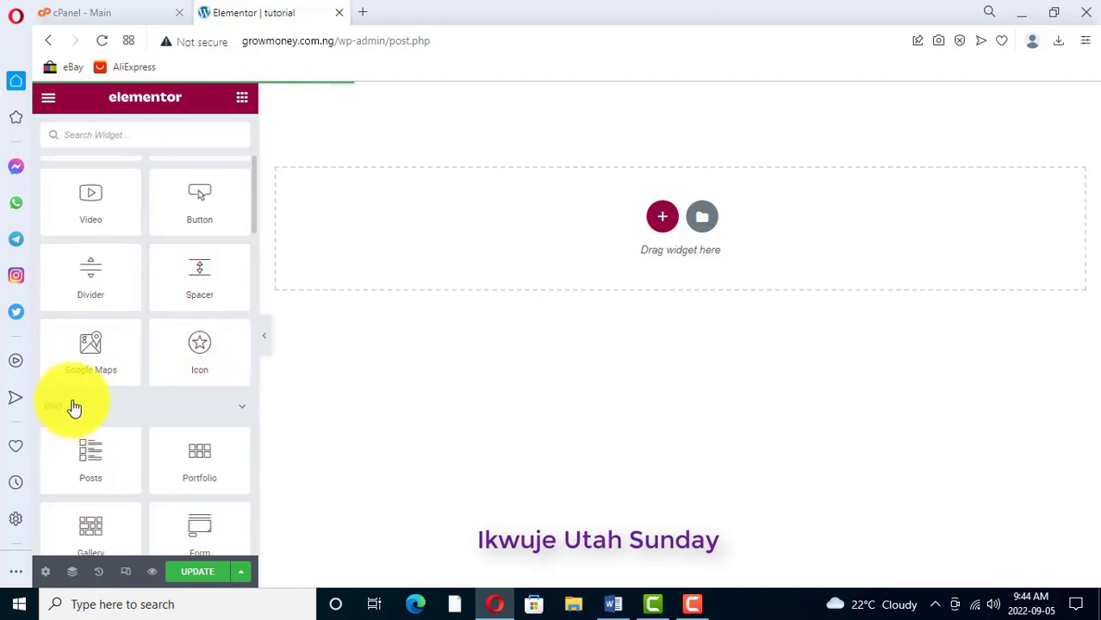
scroll(173, 284, down, 1)
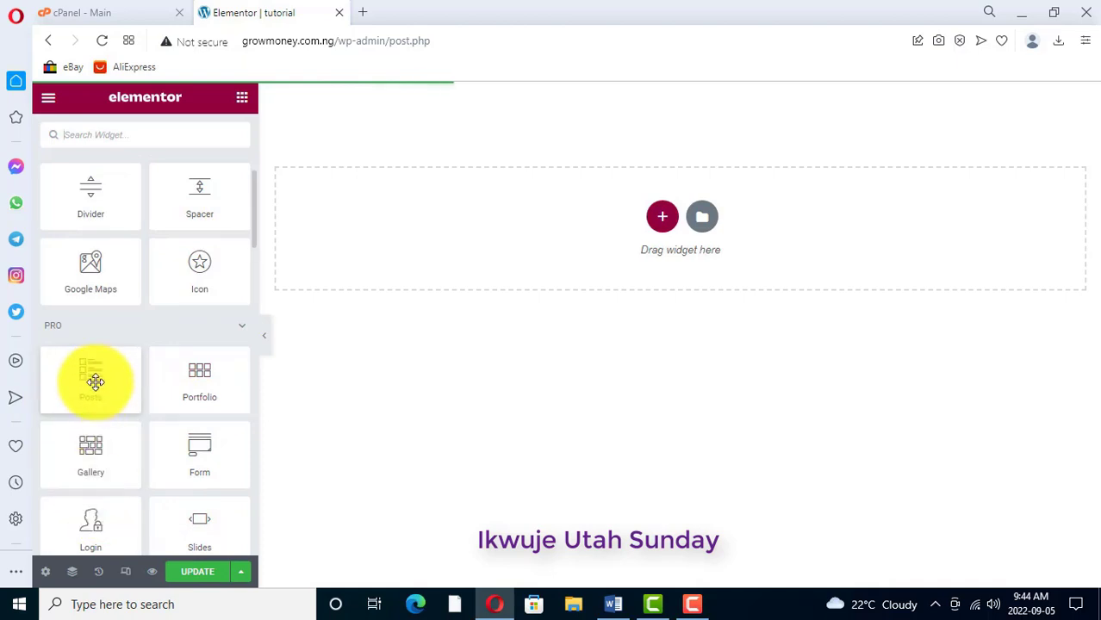
scroll(196, 420, down, 1)
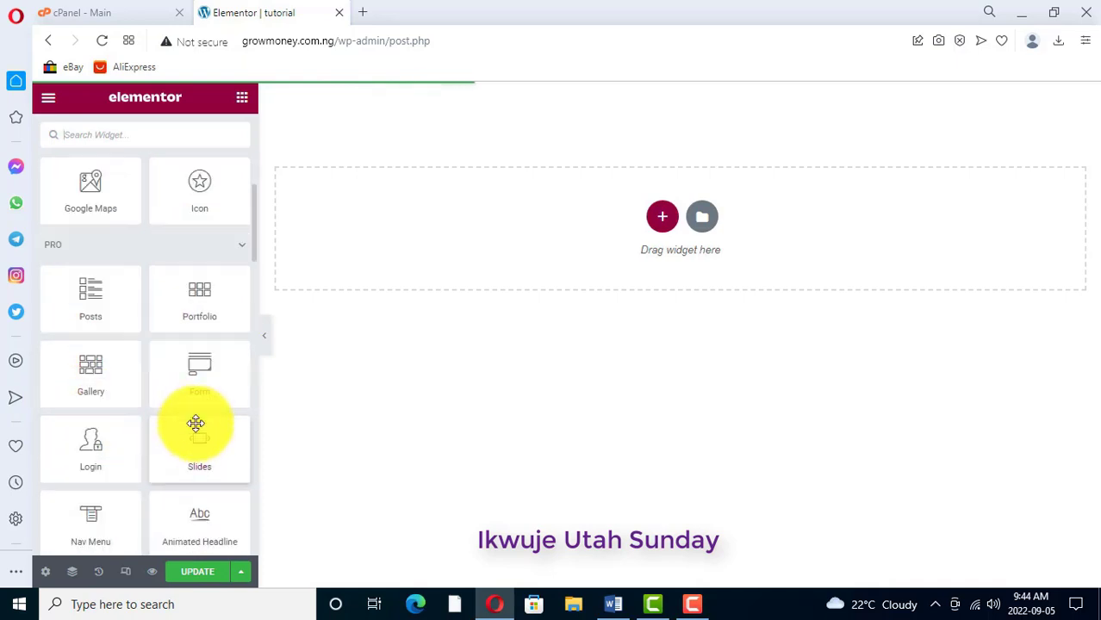
scroll(207, 509, down, 1)
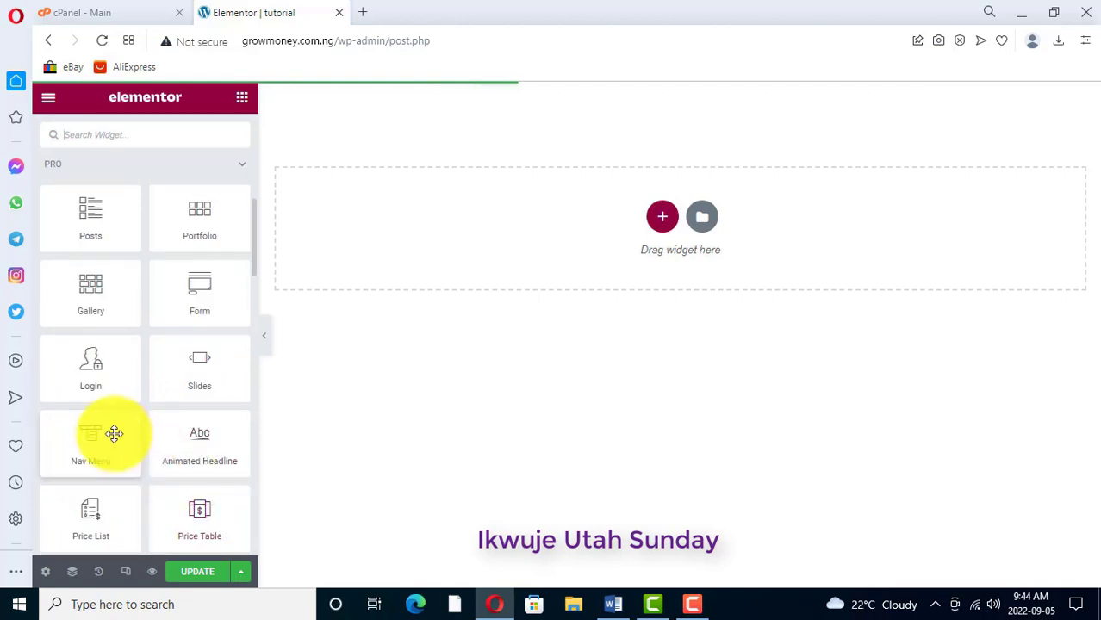
scroll(172, 478, down, 2)
scroll(147, 498, down, 1)
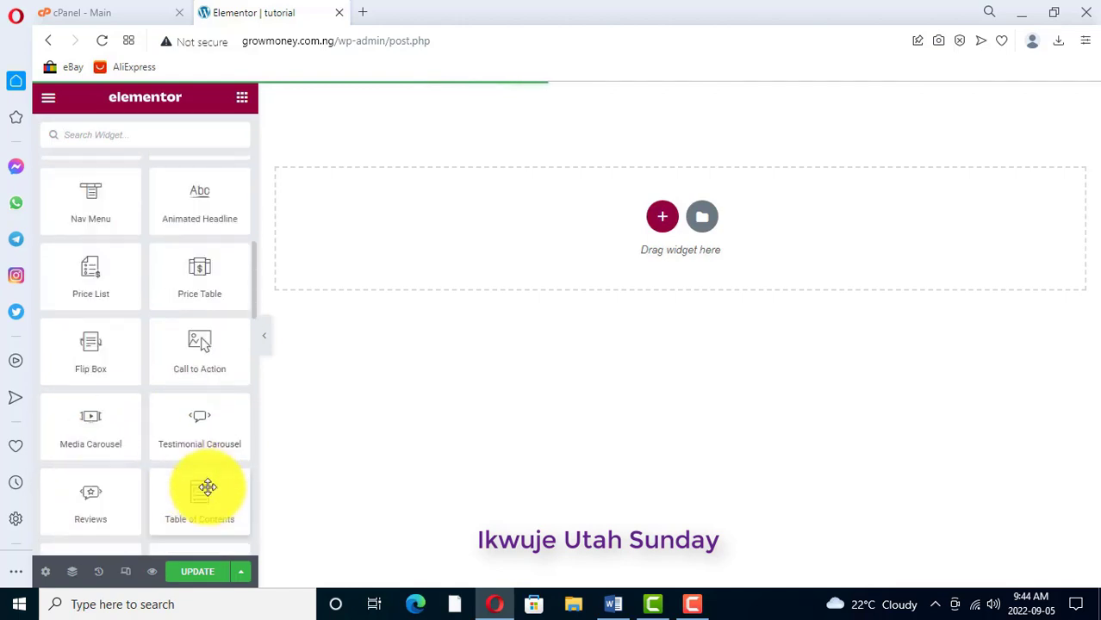
scroll(126, 435, down, 5)
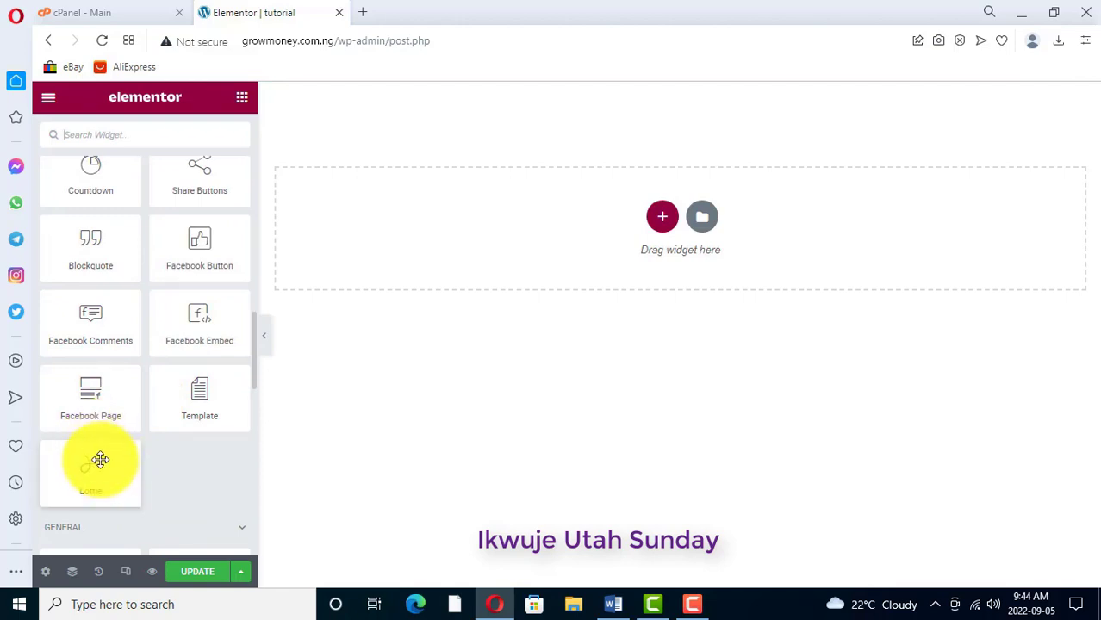
scroll(106, 457, up, 8)
scroll(106, 464, up, 3)
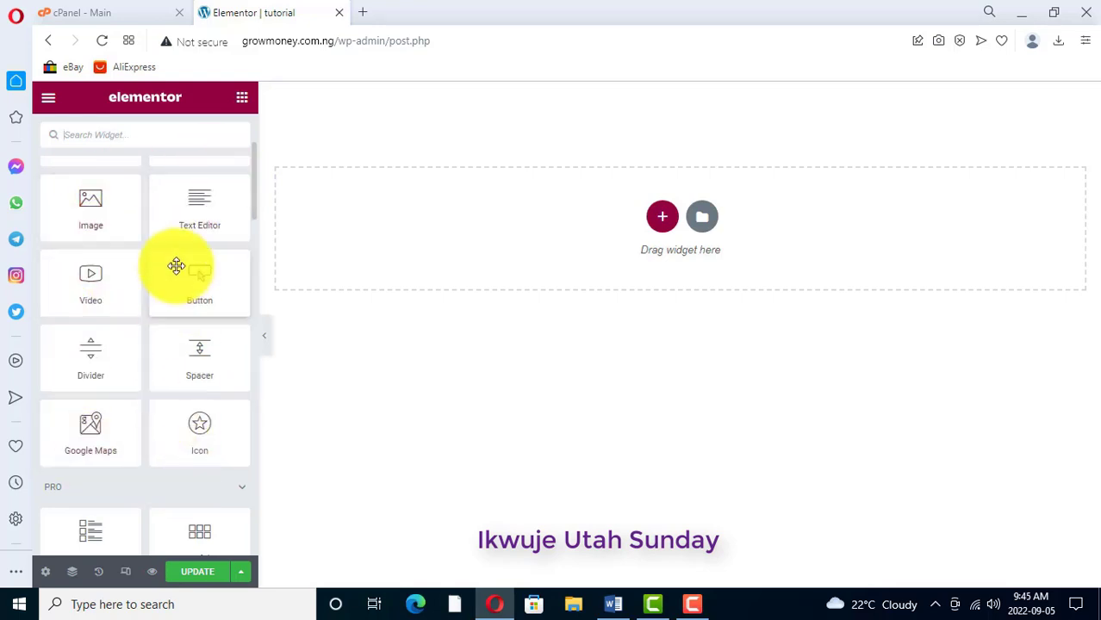
scroll(148, 345, down, 2)
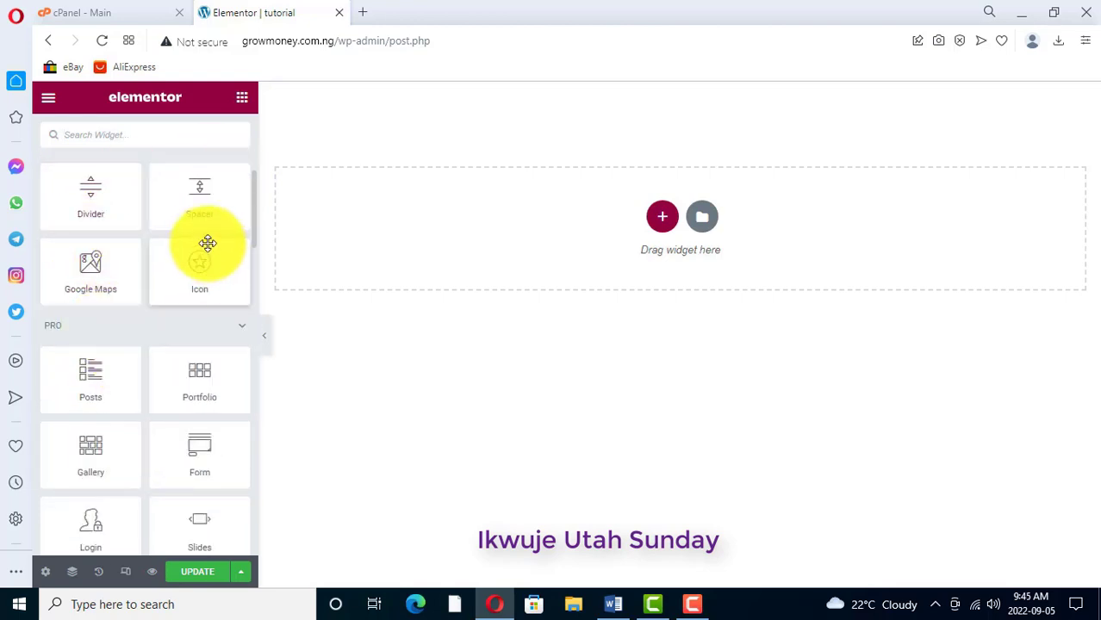
scroll(107, 271, down, 2)
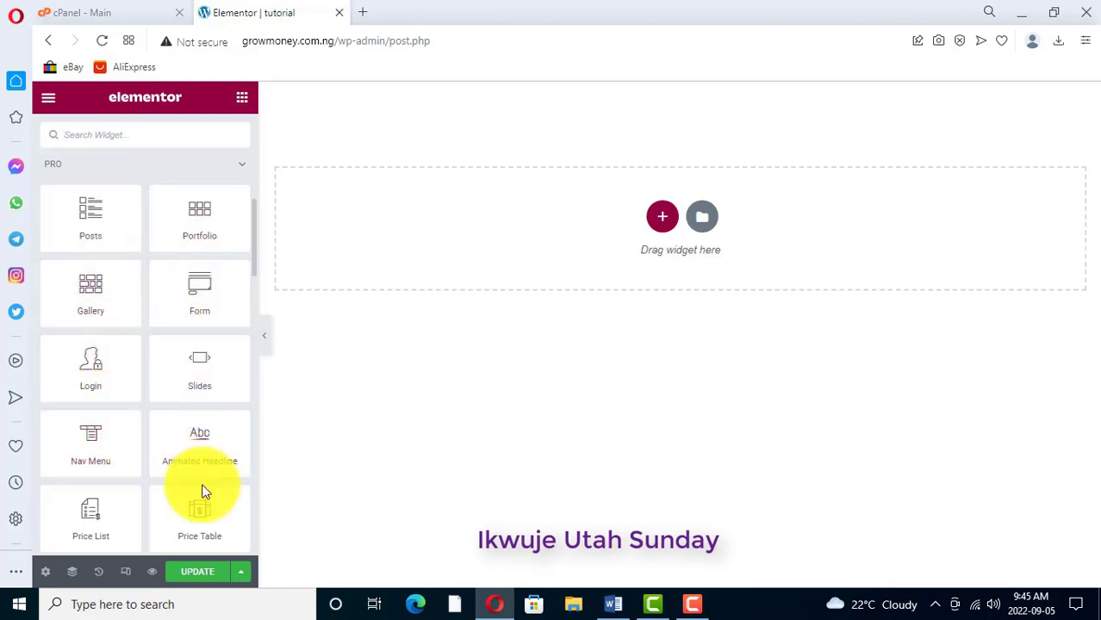
scroll(151, 371, down, 2)
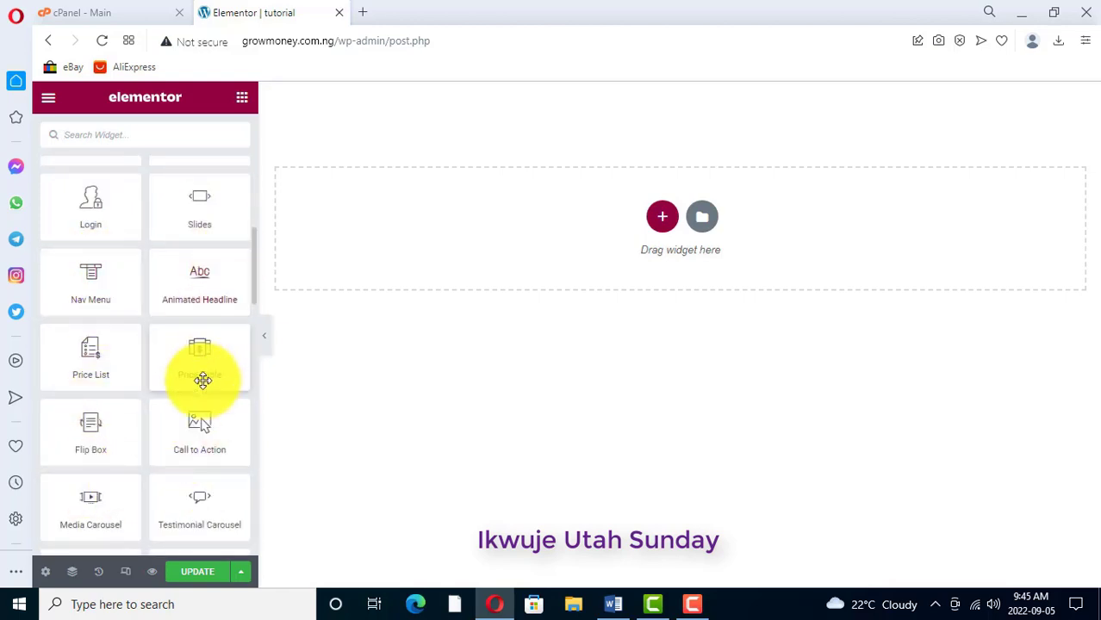
scroll(197, 435, down, 2)
scroll(197, 435, down, 3)
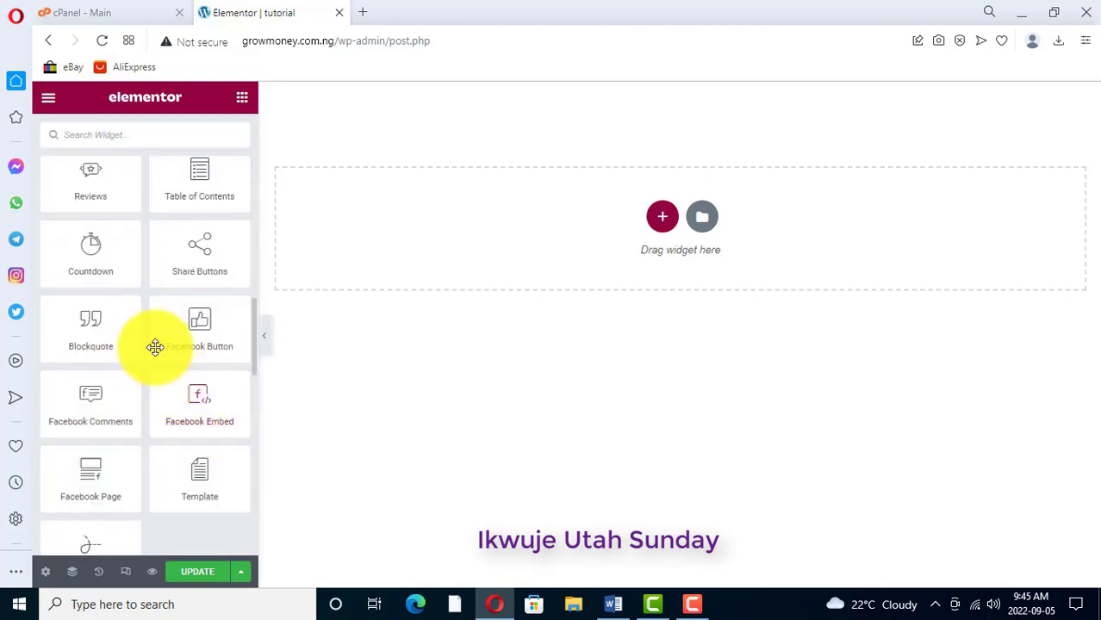
scroll(201, 381, up, 10)
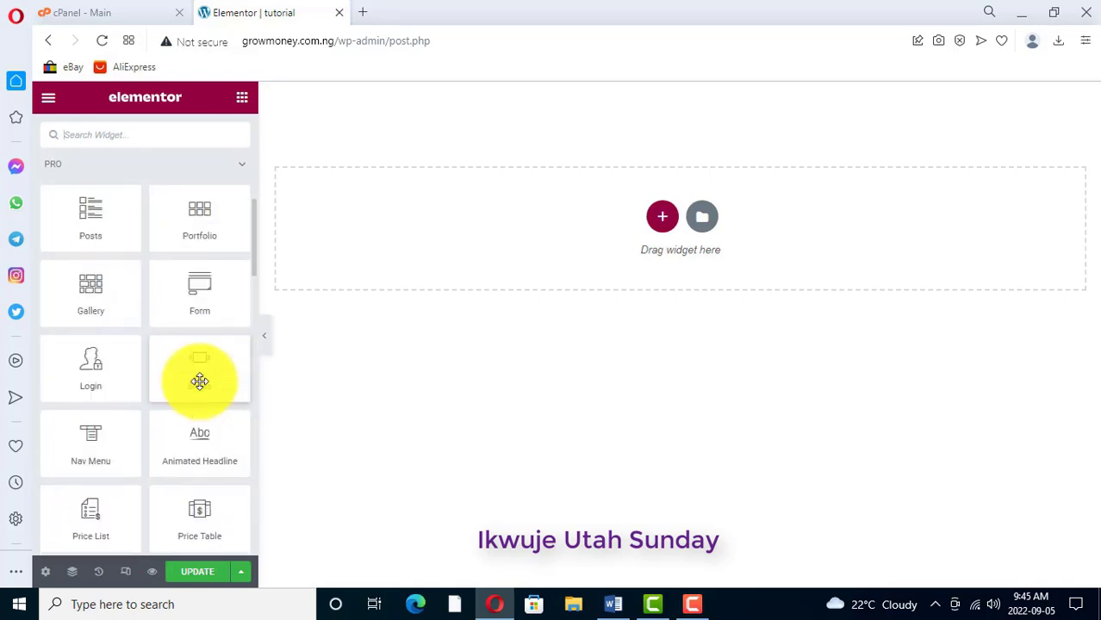
scroll(199, 381, up, 1)
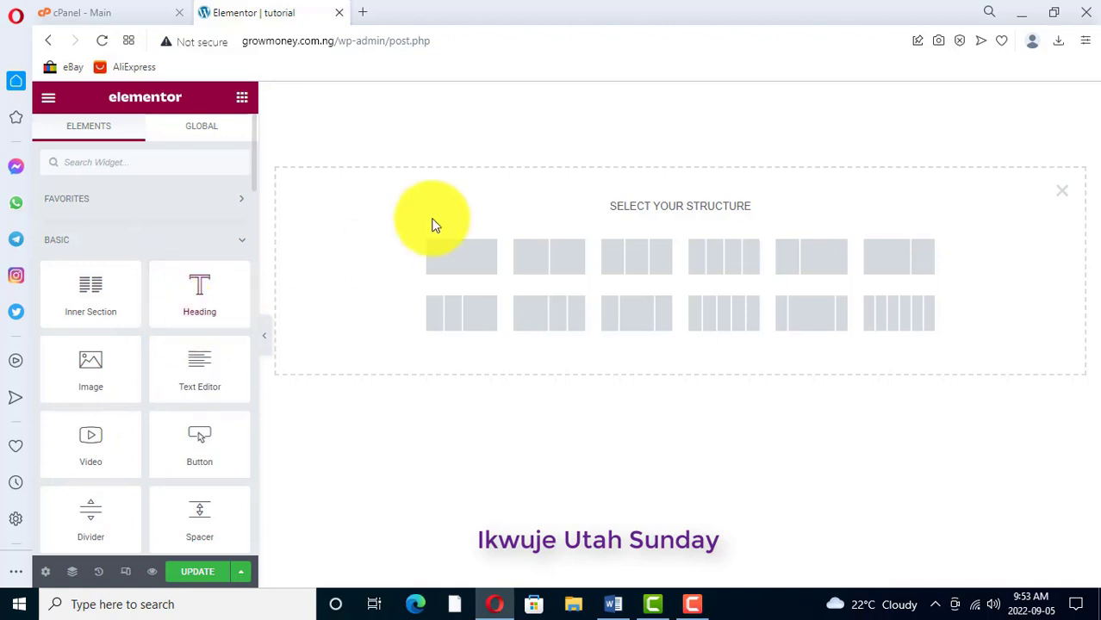
Step: Add a single-column section to the empty page and place a Heading widget in it
click(462, 263)
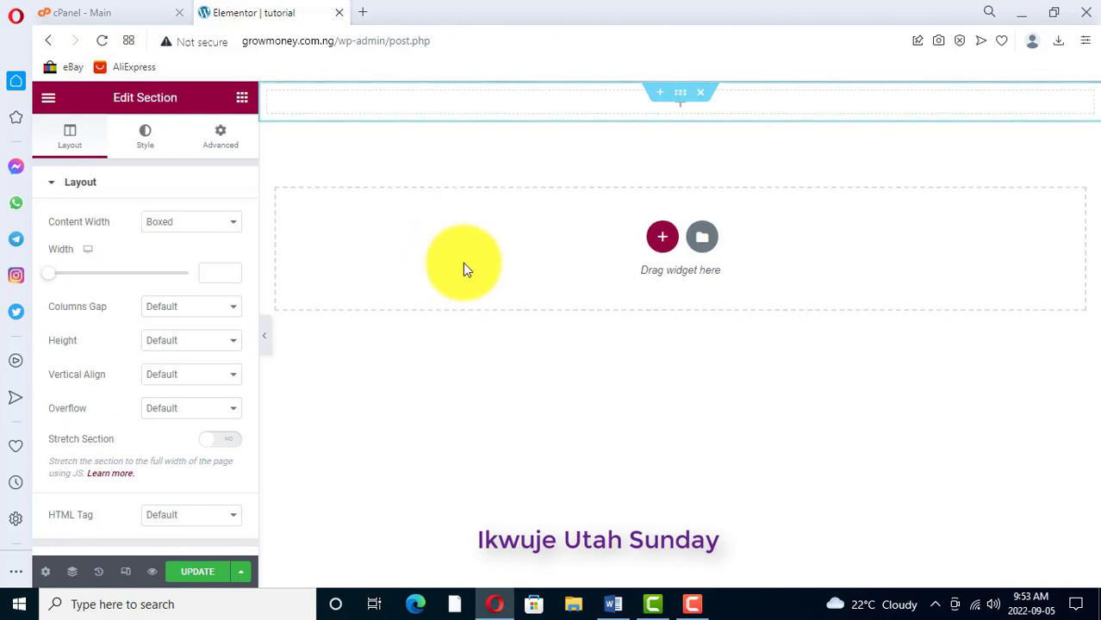
click(242, 98)
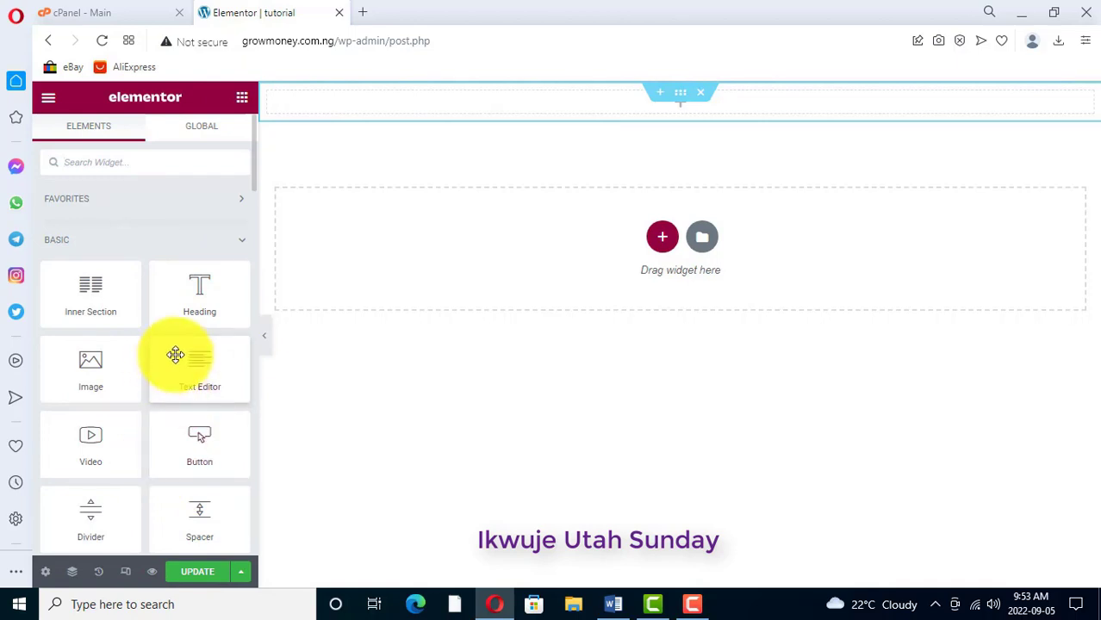
drag(194, 301, 501, 99)
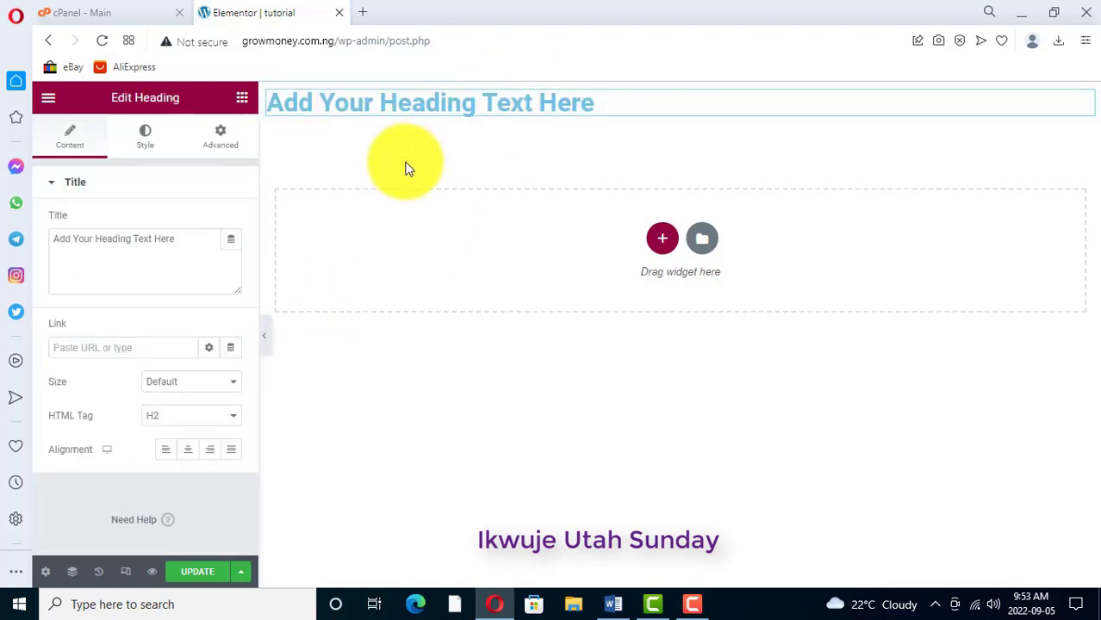
Step: Replace the heading's placeholder title with "welcome to live large enterprise"
drag(179, 239, 56, 240)
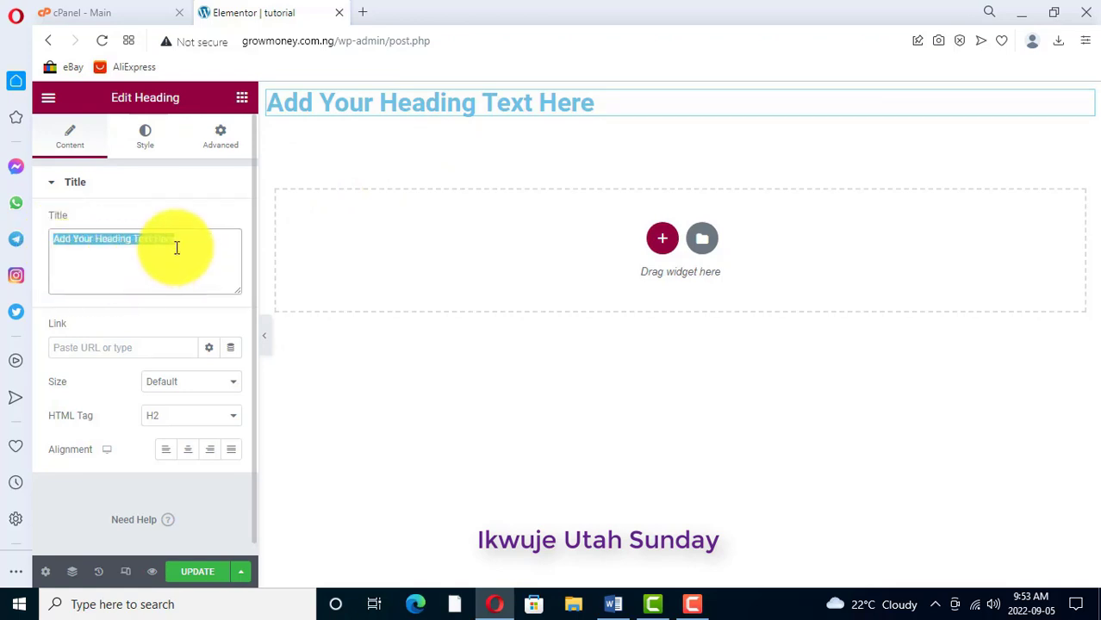
drag(177, 246, 108, 259)
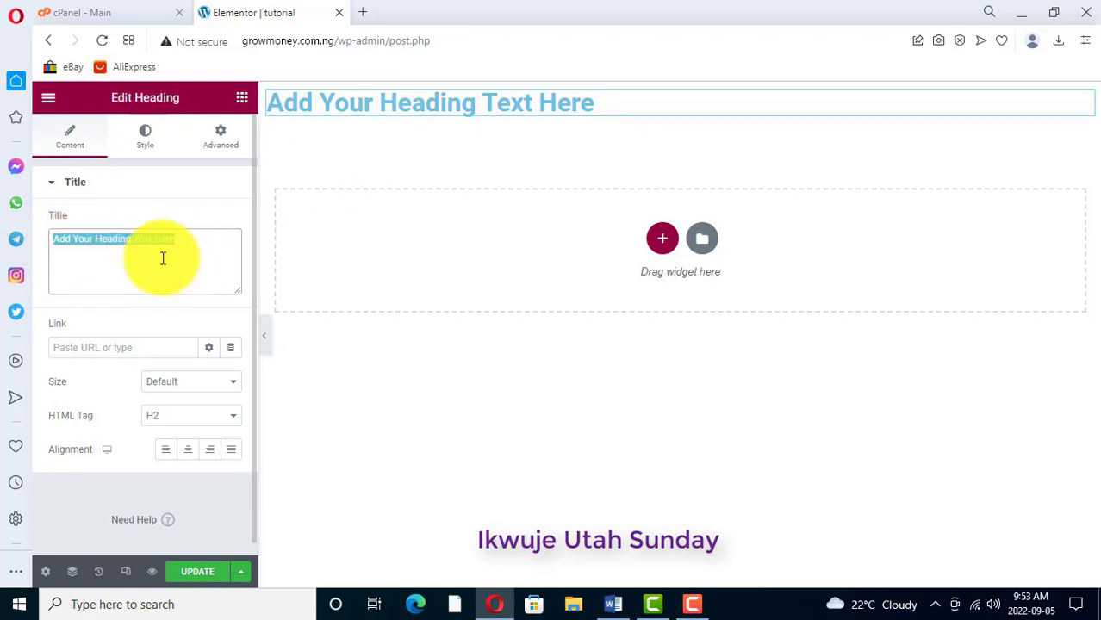
text(welcome)
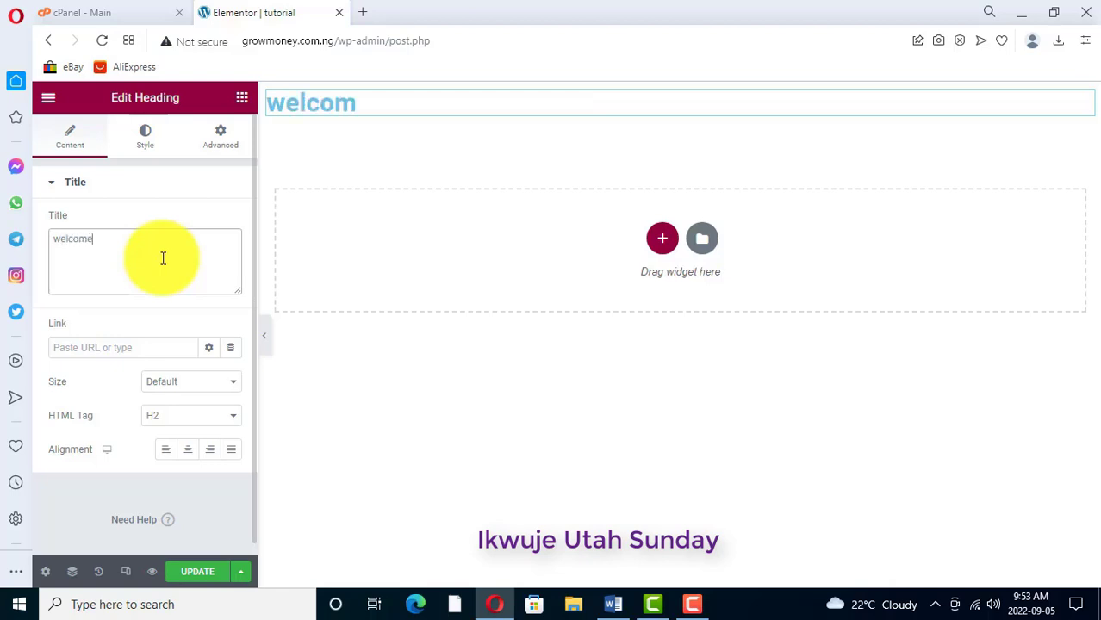
text( to liv)
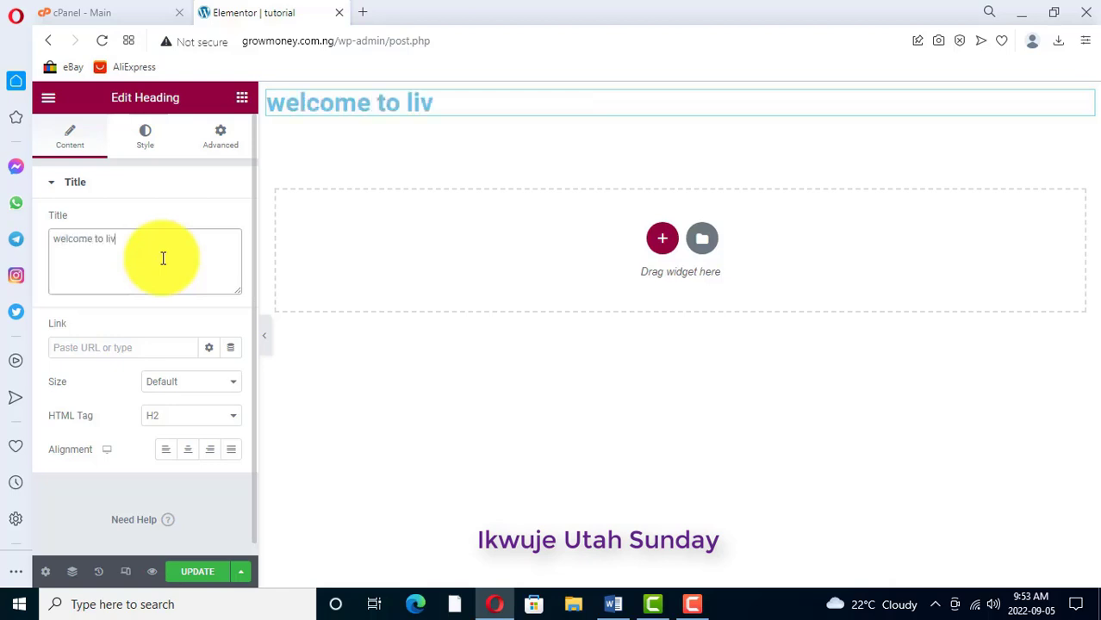
text(e large)
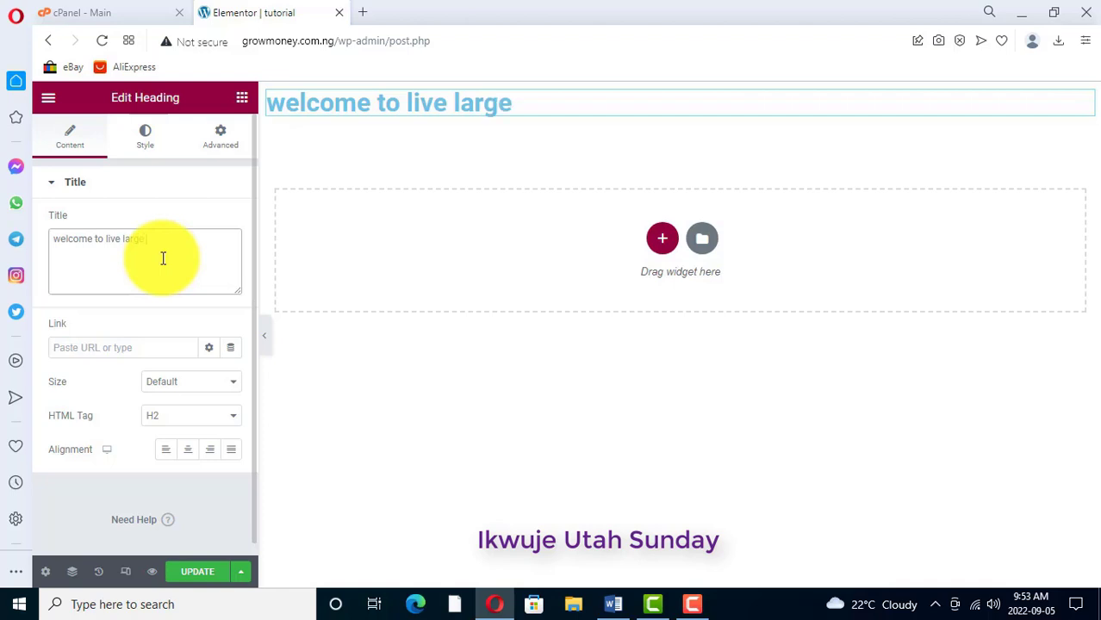
text( enterprise)
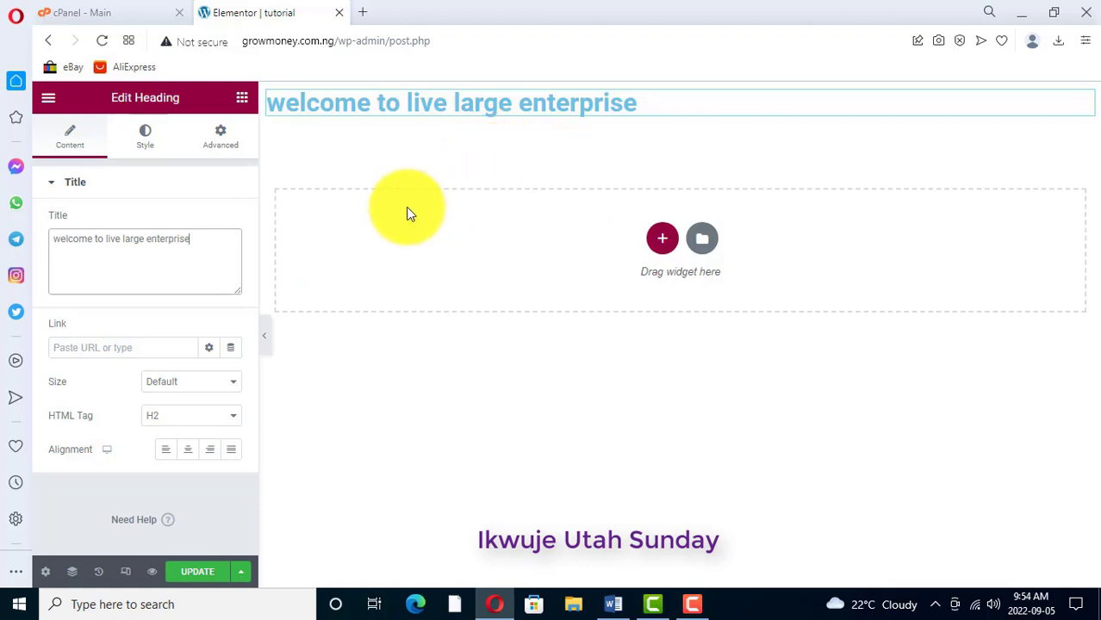
Step: Add a Text Editor widget below the heading and replace its sample text with "the best digital marketplace to be"
click(242, 99)
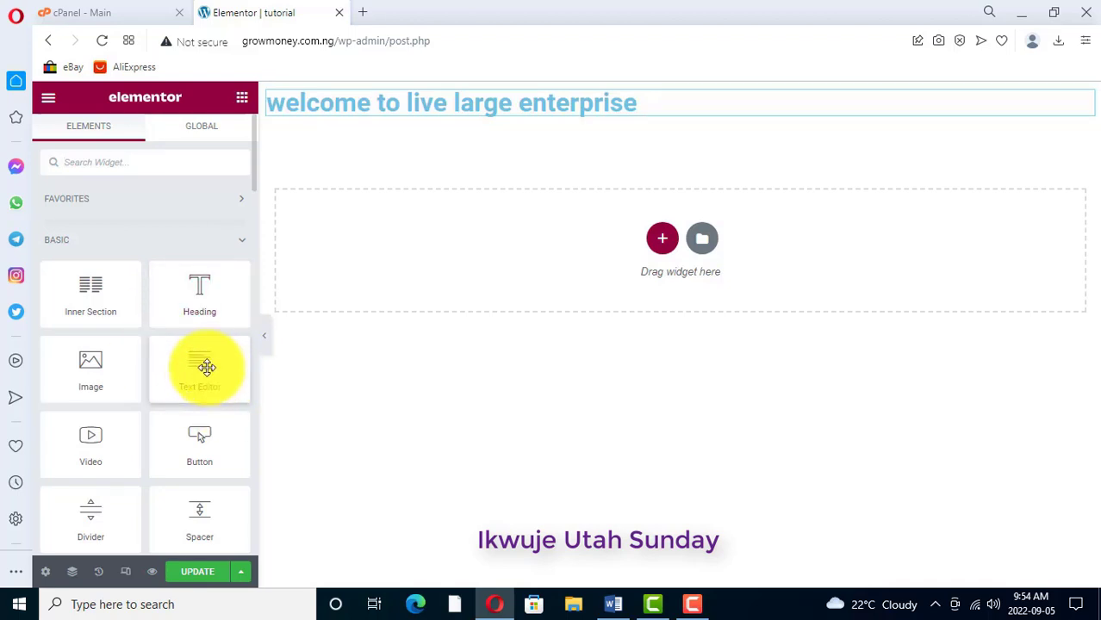
drag(195, 381, 436, 136)
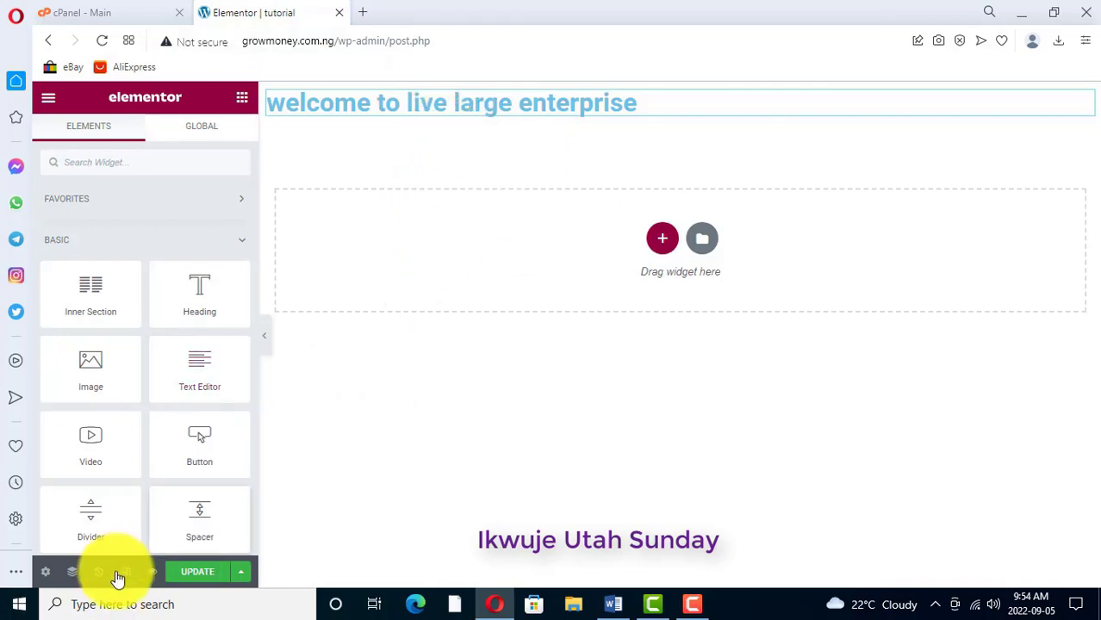
drag(196, 386, 444, 255)
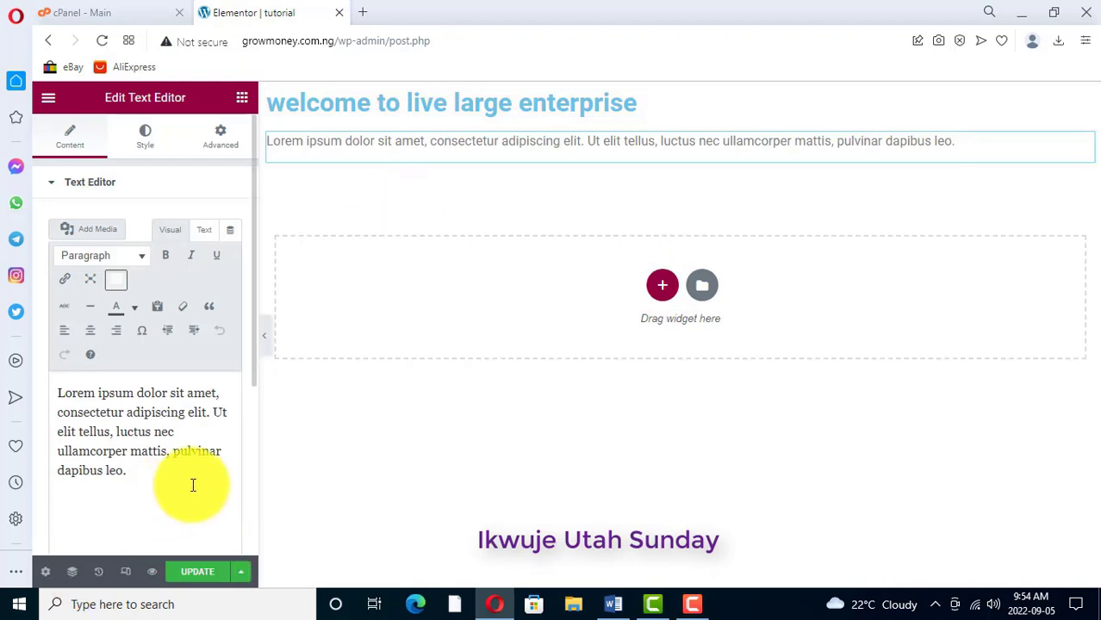
drag(138, 468, 55, 394)
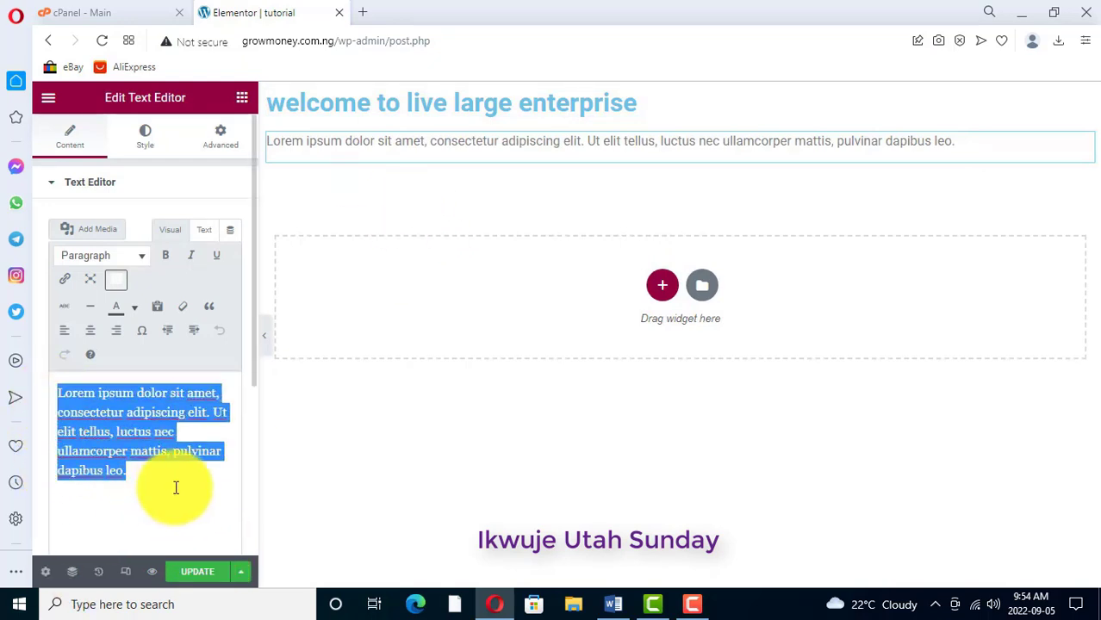
text(the )
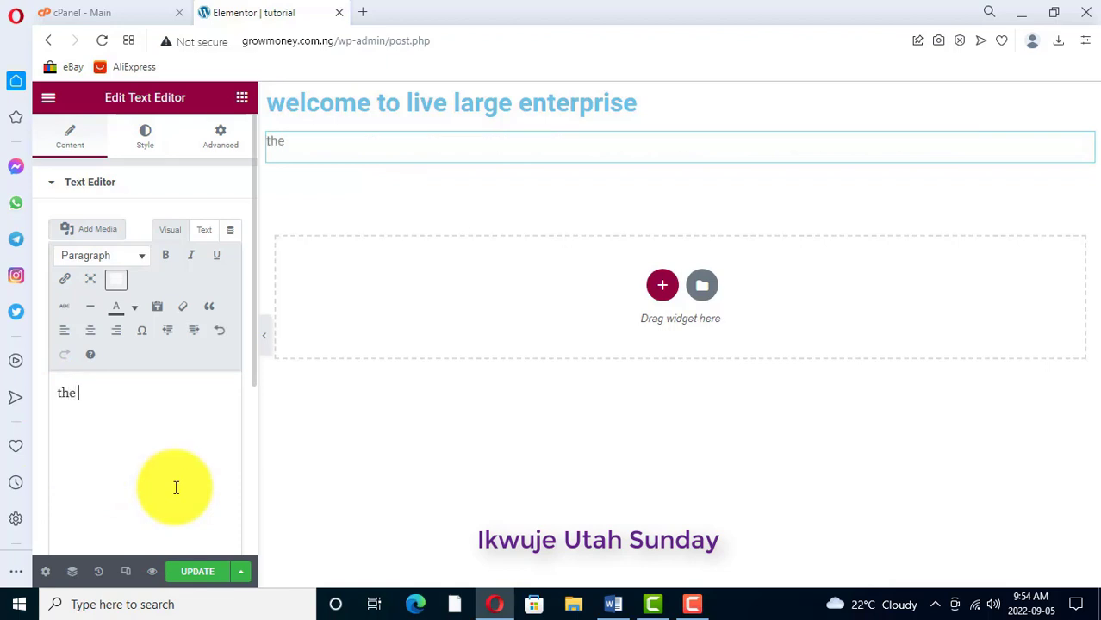
text(best digital marke)
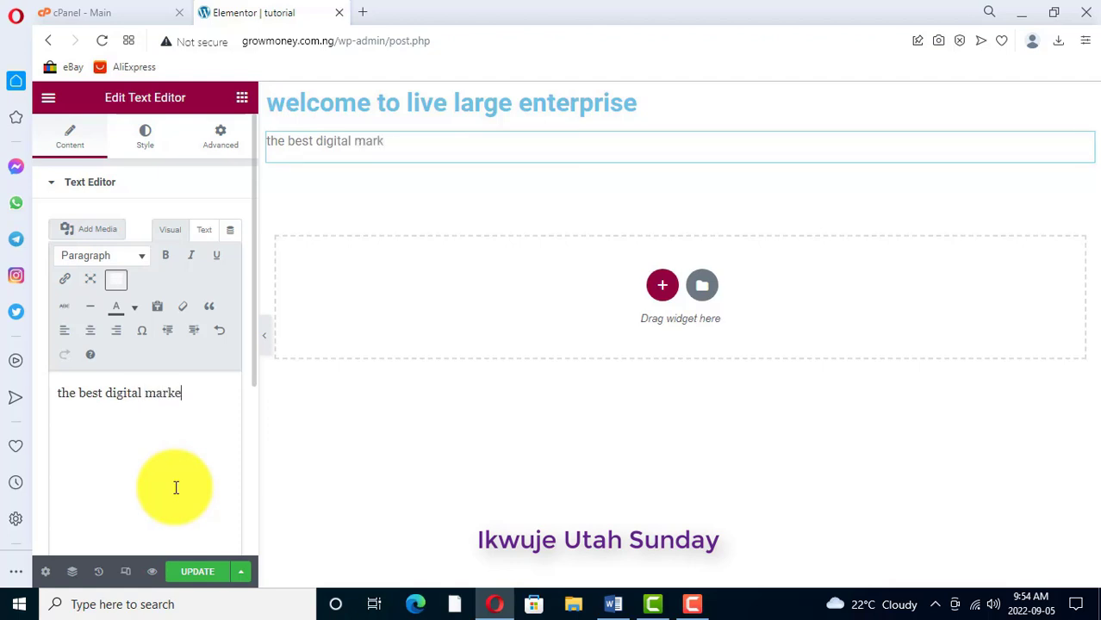
text(tplace)
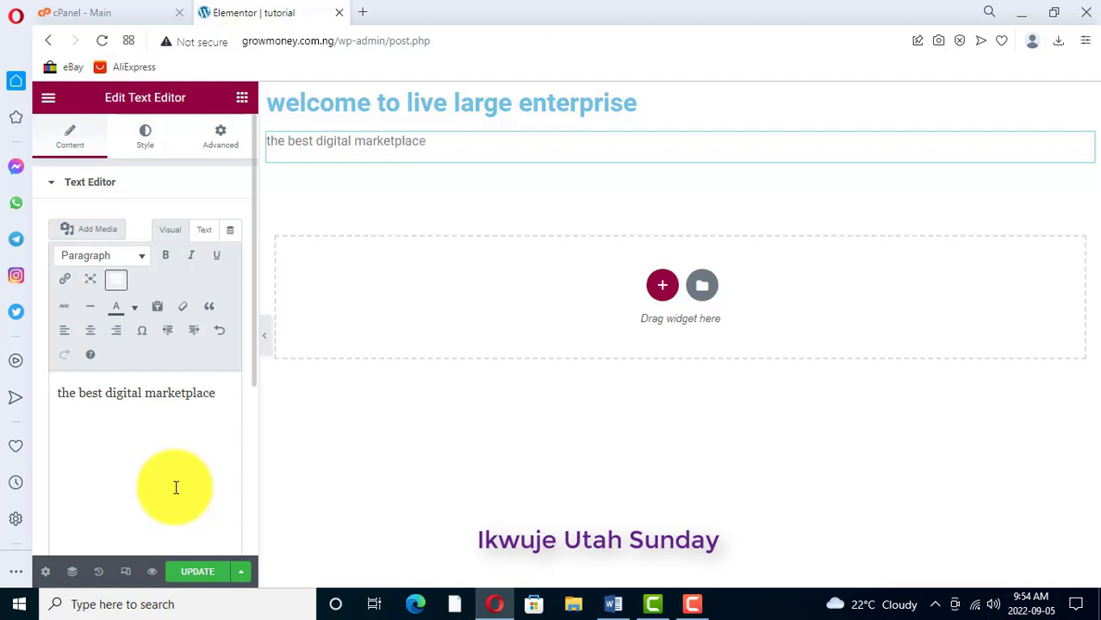
text( to be)
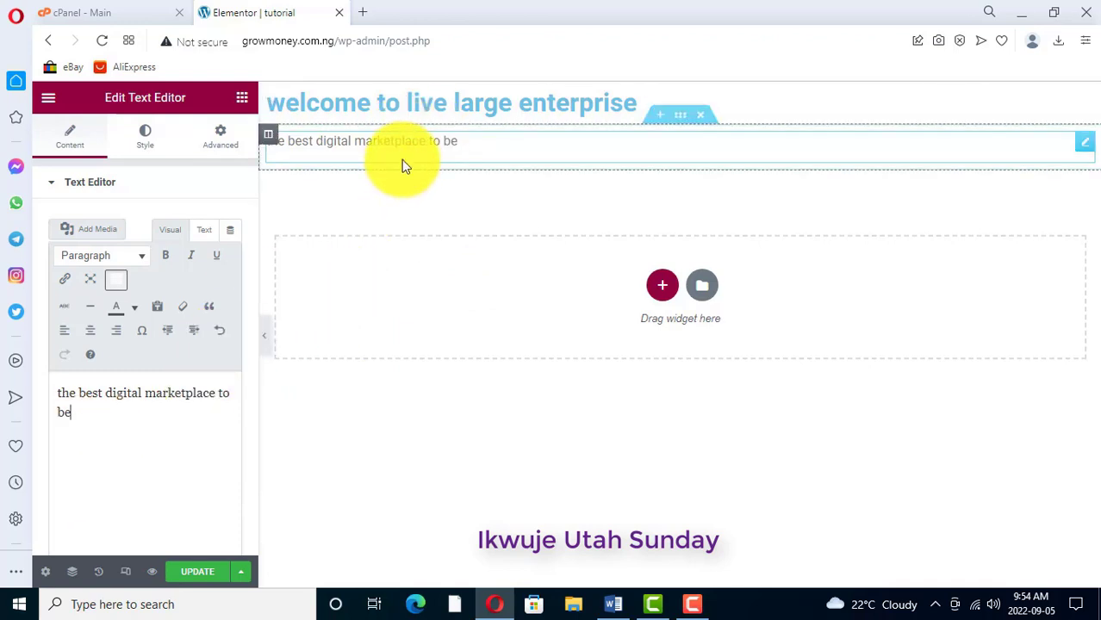
Step: Add an Image widget below the text and insert Untitled-design-31.png from the media library into it
click(244, 100)
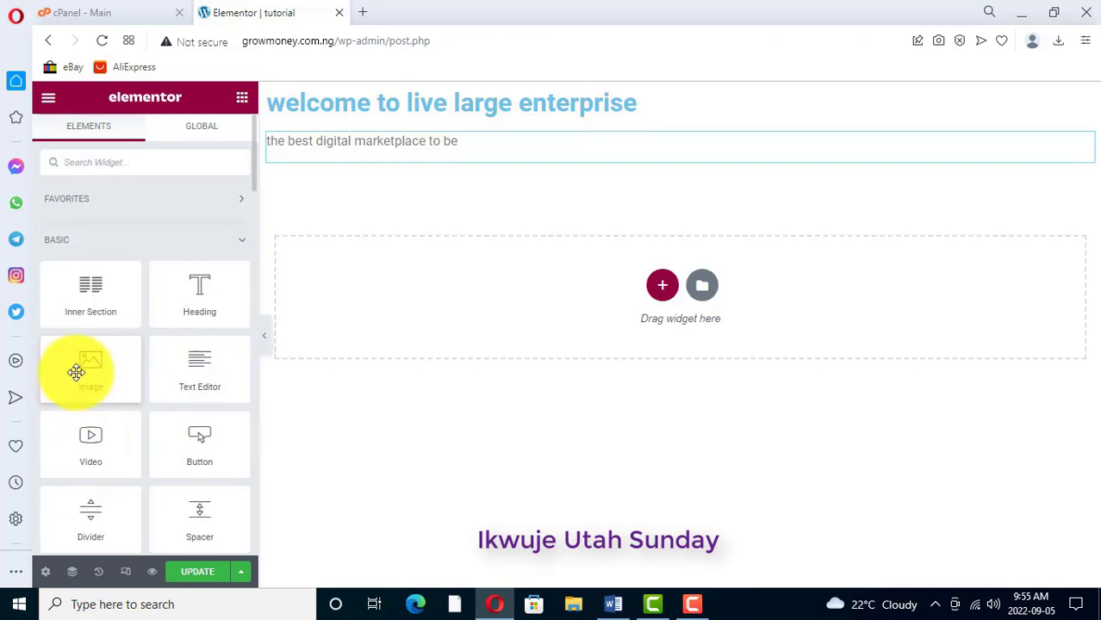
drag(86, 374, 430, 284)
mouse_move(141, 295)
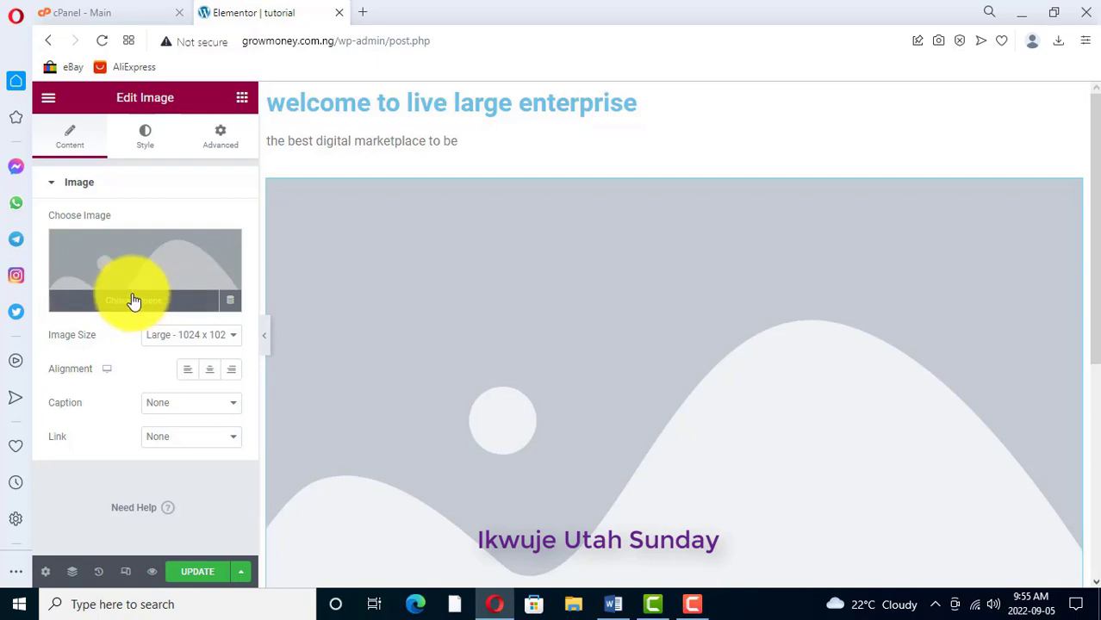
click(127, 305)
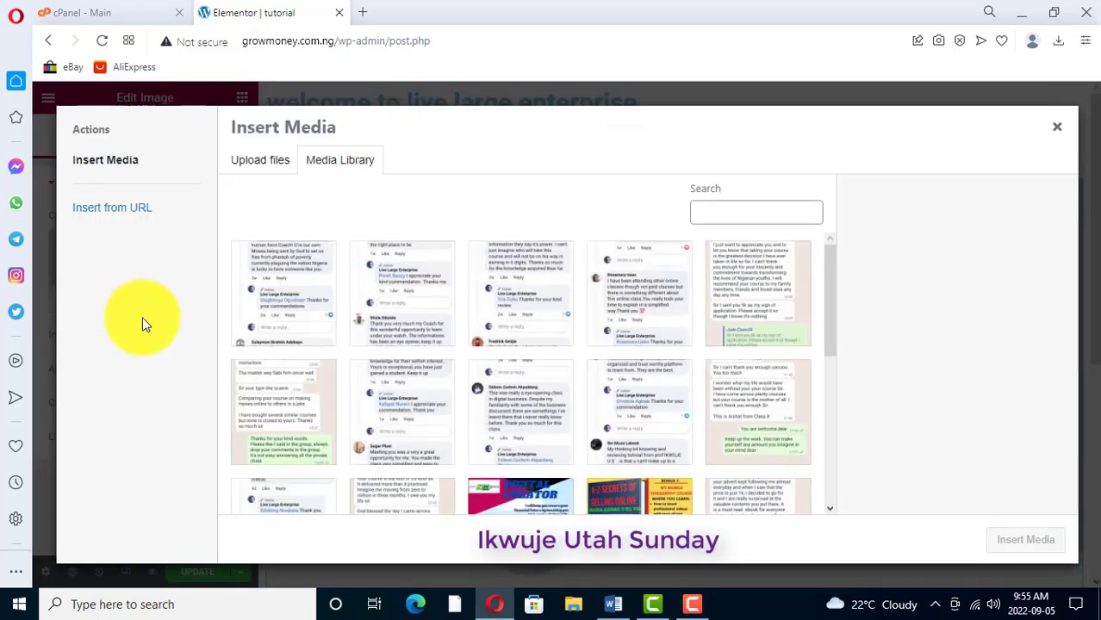
scroll(500, 452, down, 1)
click(522, 447)
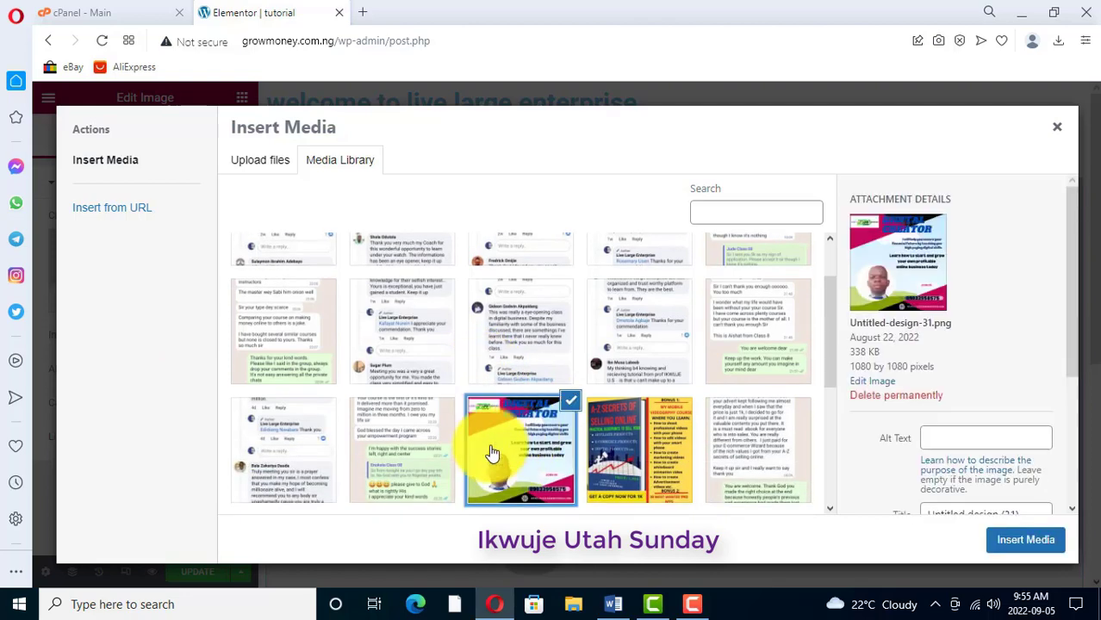
click(1030, 543)
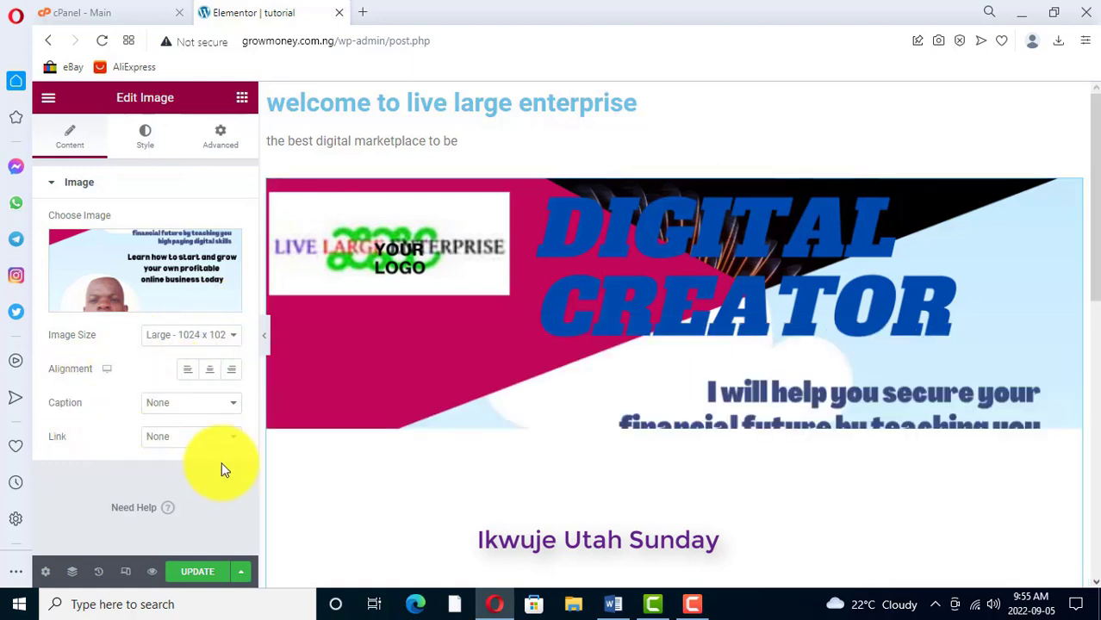
Step: Place a Video widget directly below the Digital Creator image
scroll(594, 380, down, 4)
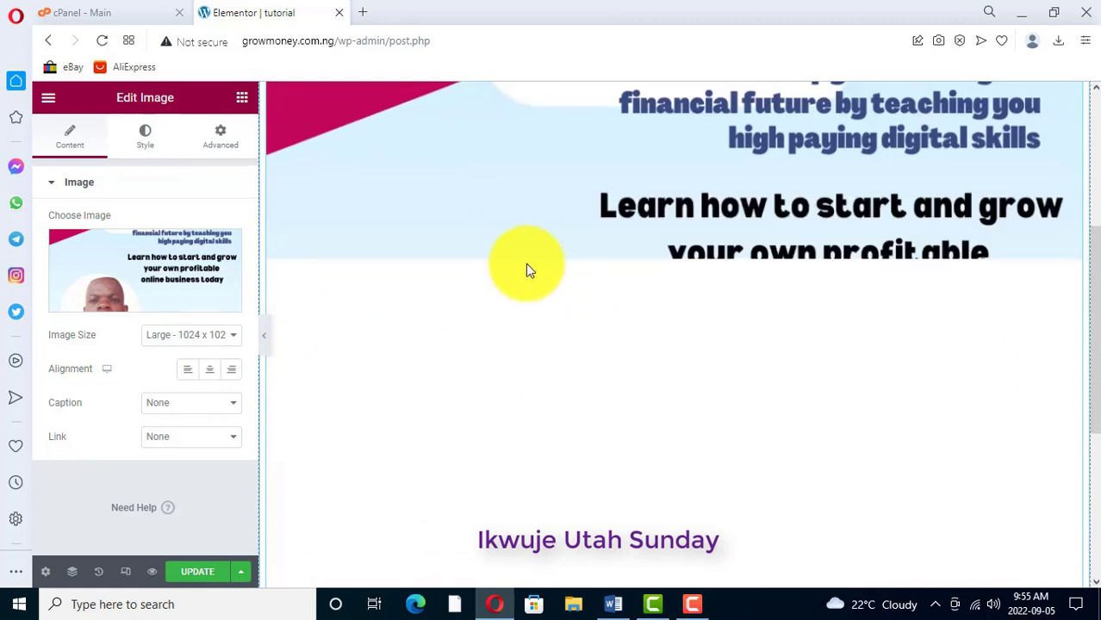
scroll(525, 263, down, 3)
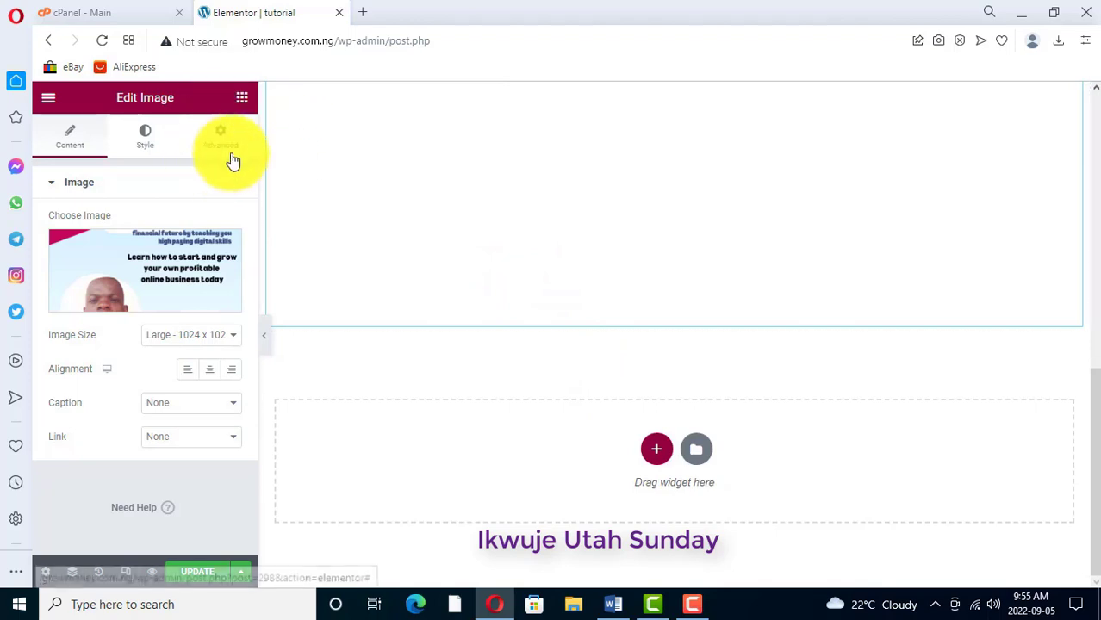
click(242, 98)
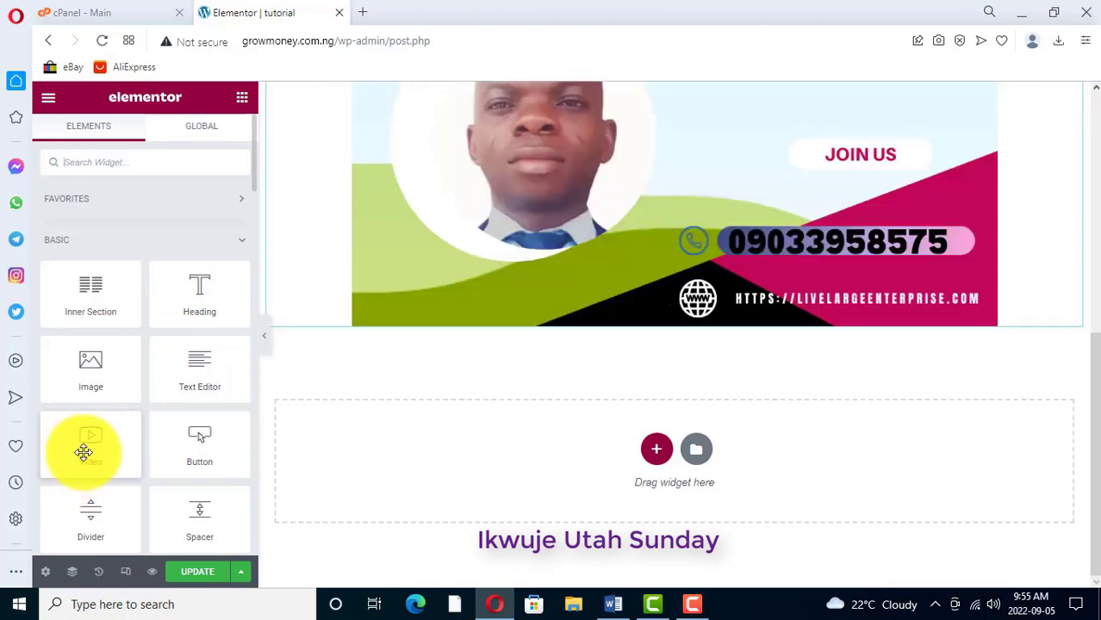
drag(81, 453, 504, 455)
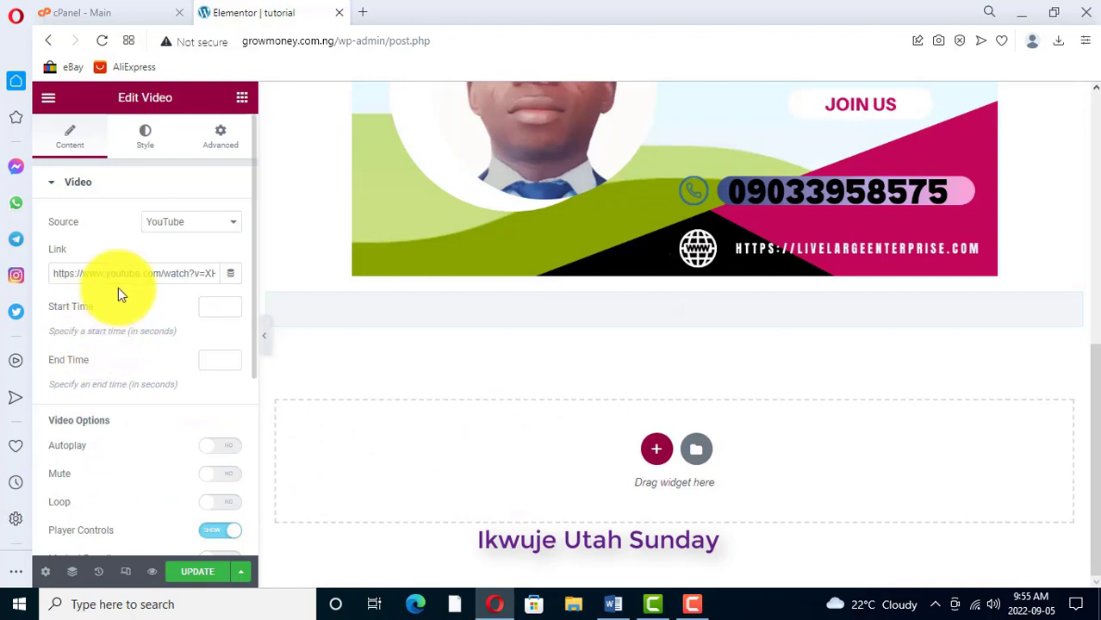
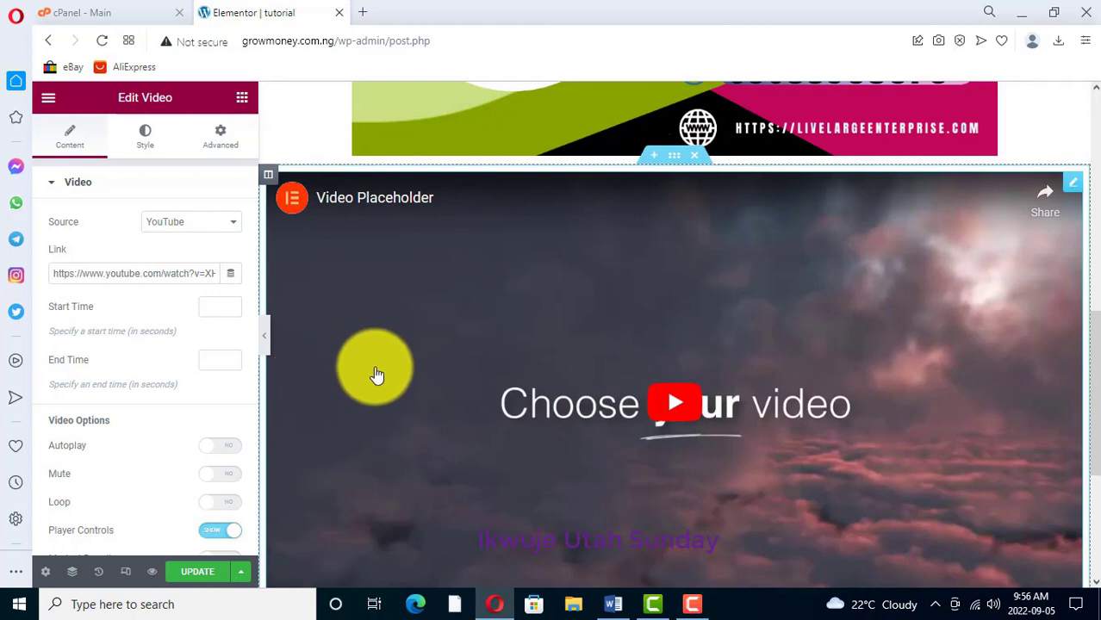
Step: Add a Button widget below the video and set its text to "sign up now"
scroll(374, 374, down, 2)
click(240, 100)
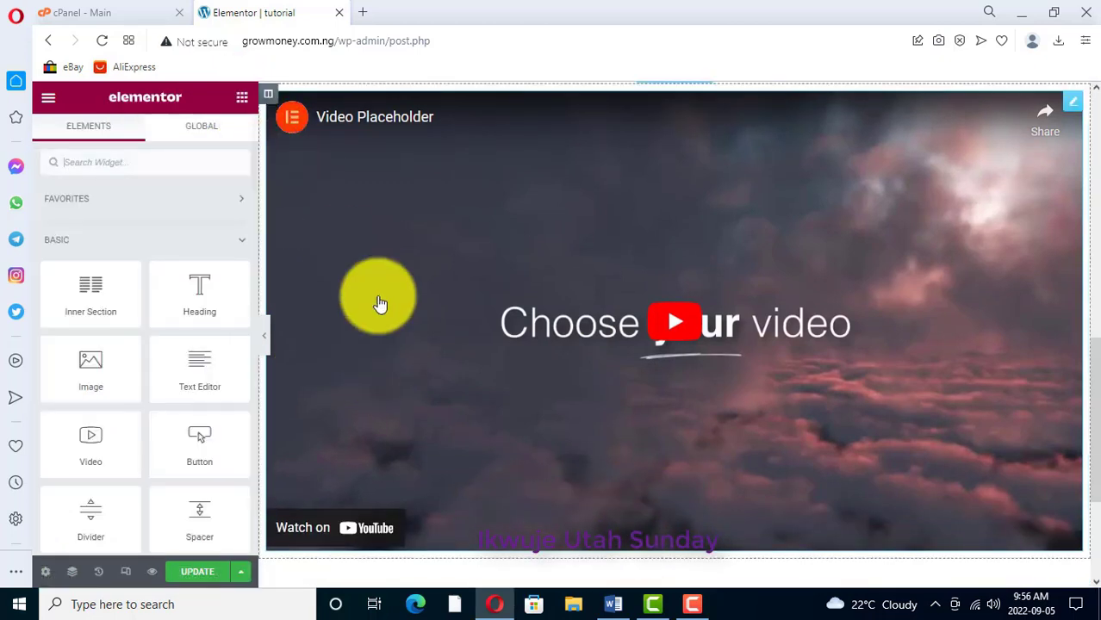
scroll(422, 371, down, 2)
drag(204, 446, 460, 455)
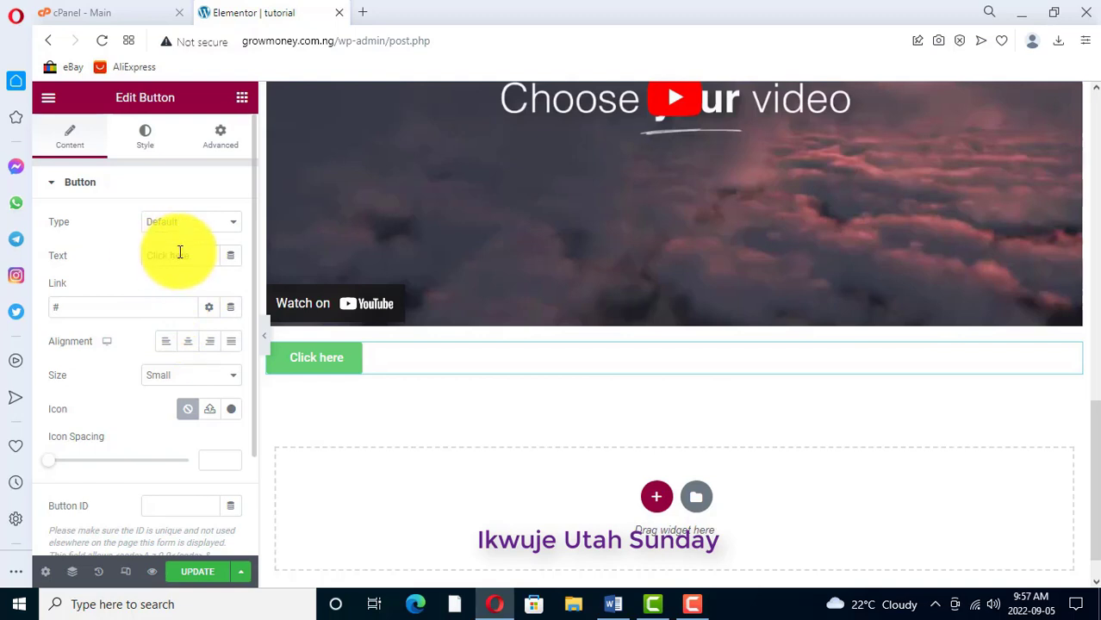
triple_click(150, 255)
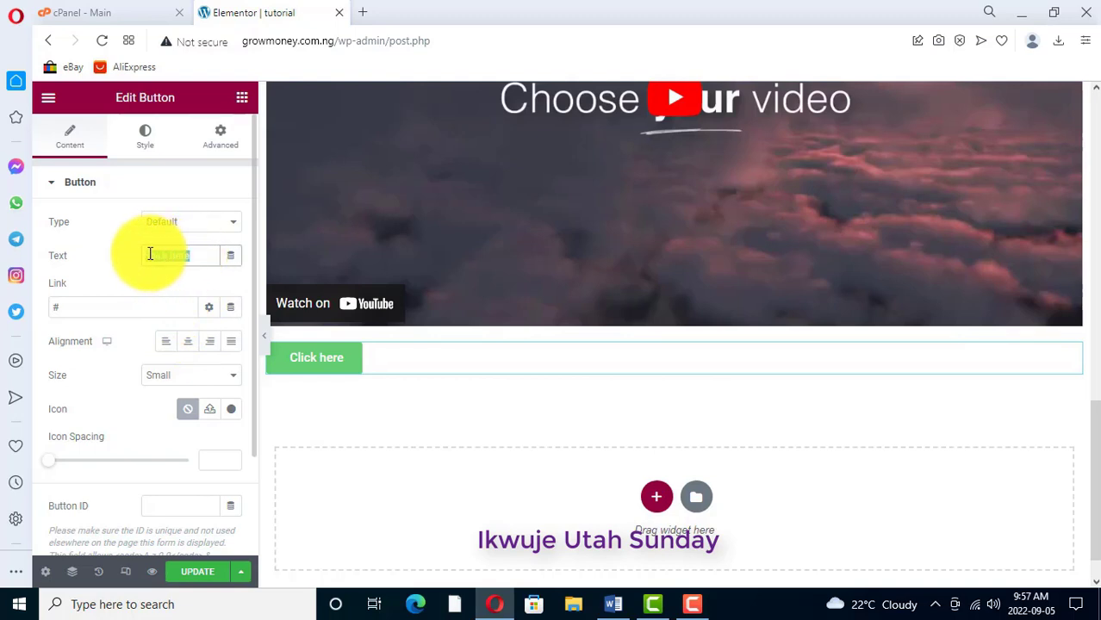
text(sign up now)
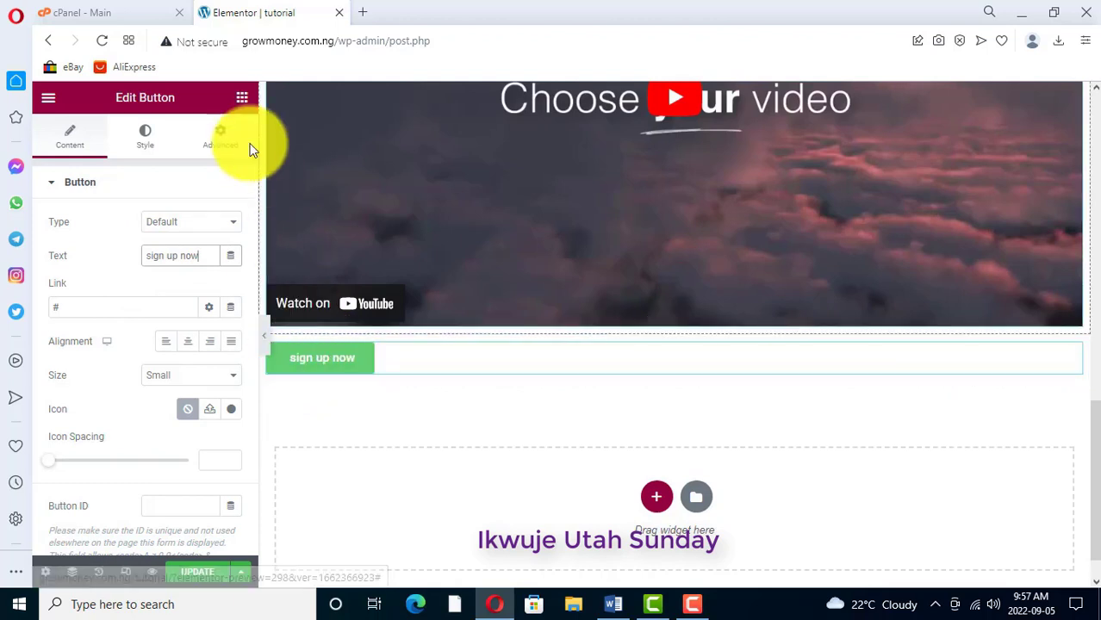
Step: Place a Spacer widget between the video and the sign up now button
click(242, 97)
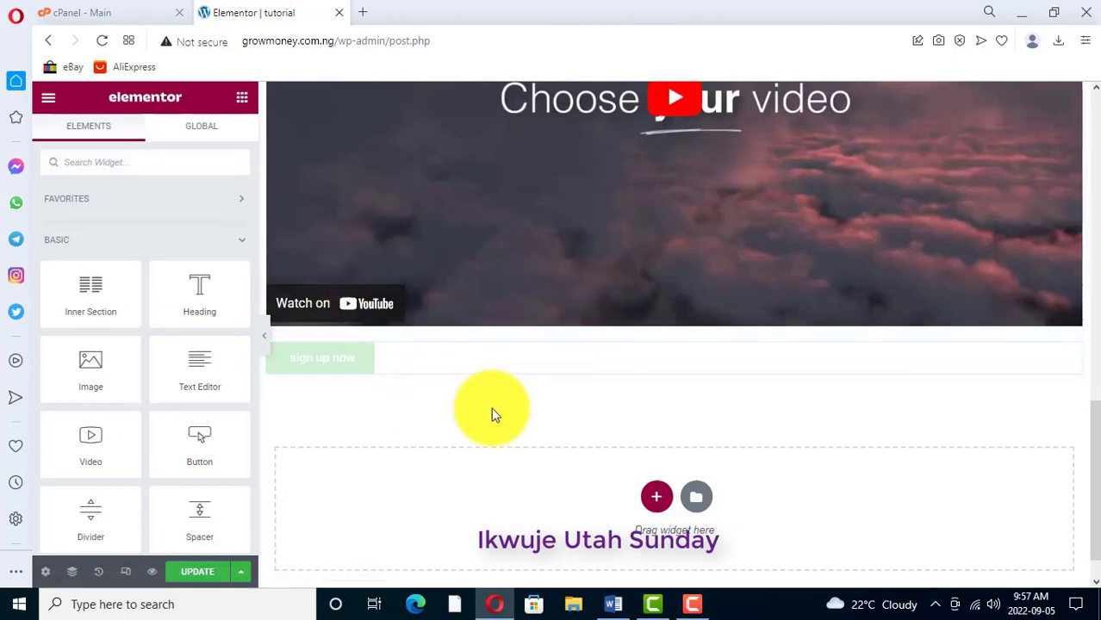
scroll(653, 244, up, 5)
scroll(661, 252, up, 5)
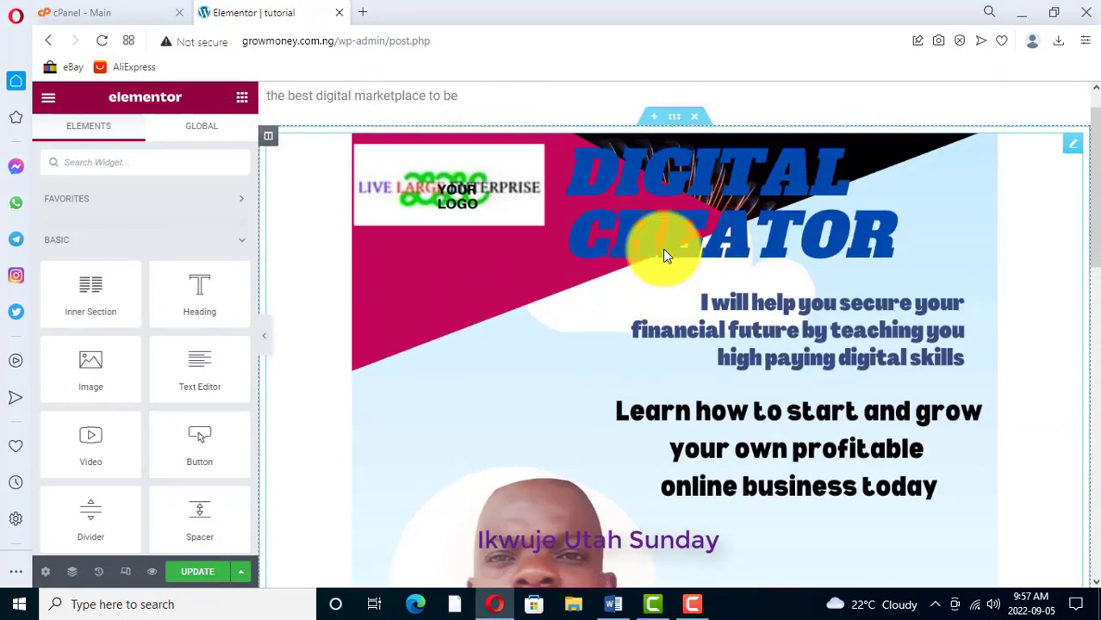
scroll(599, 307, down, 5)
scroll(616, 314, down, 5)
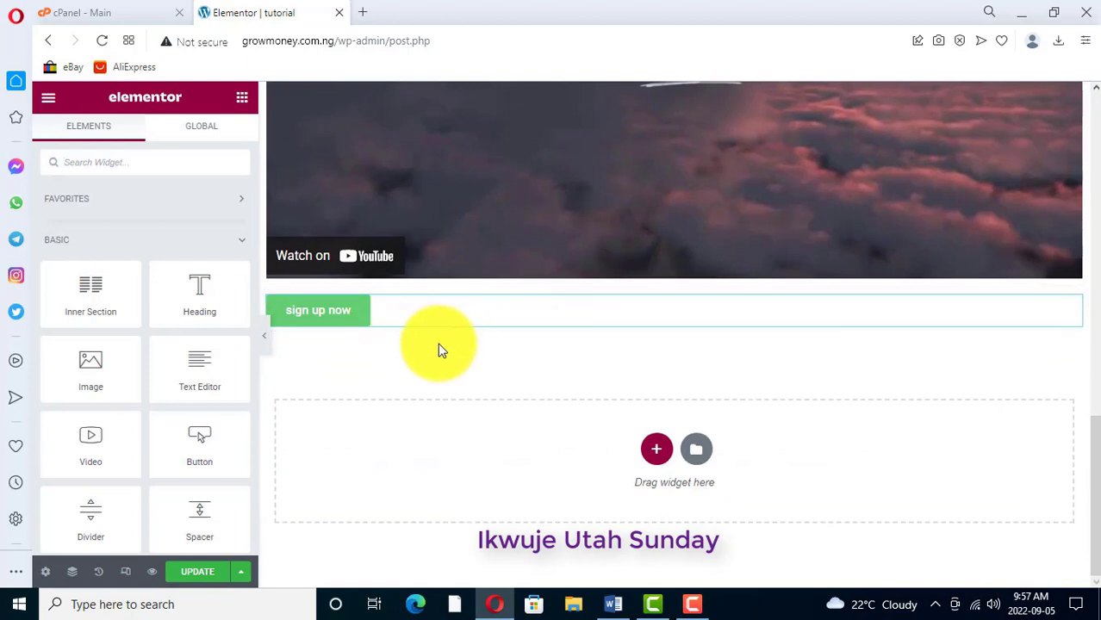
scroll(181, 379, down, 1)
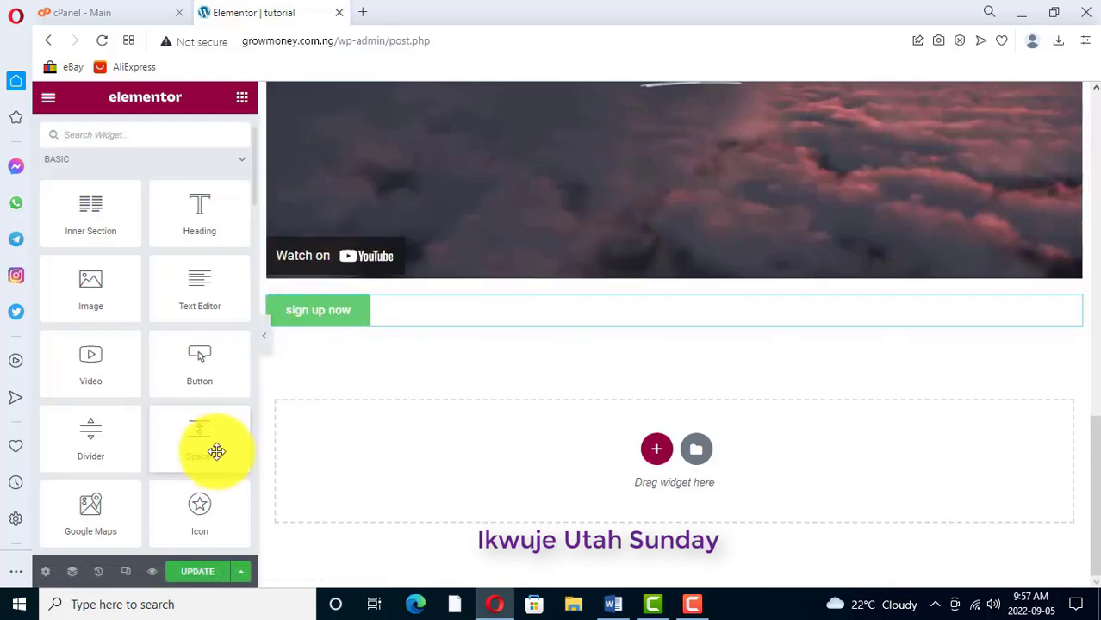
drag(191, 450, 387, 288)
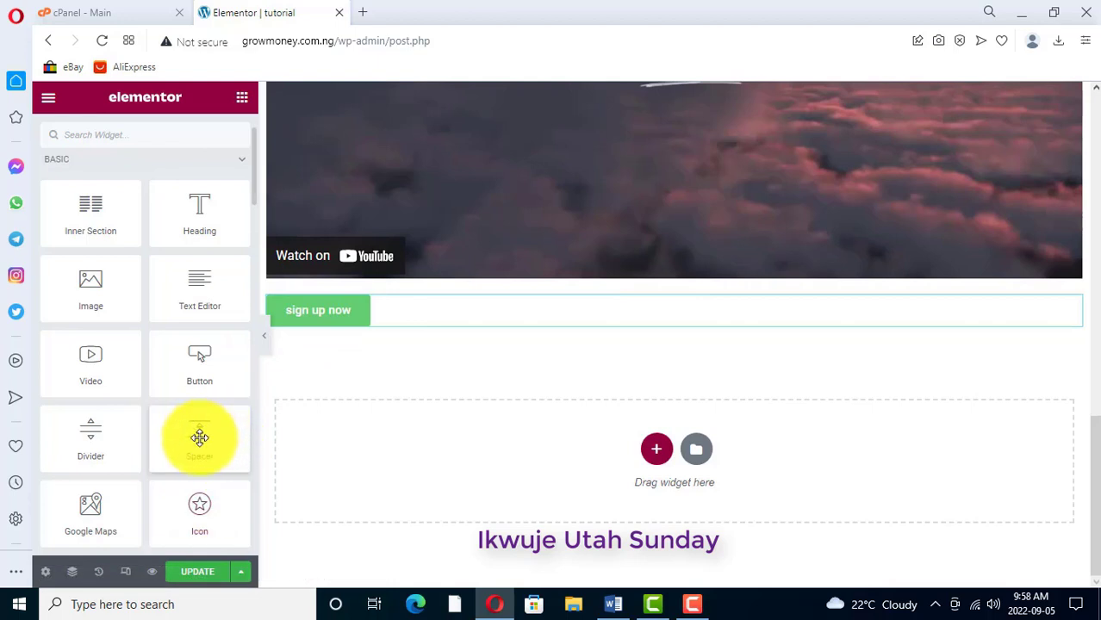
drag(189, 444, 399, 268)
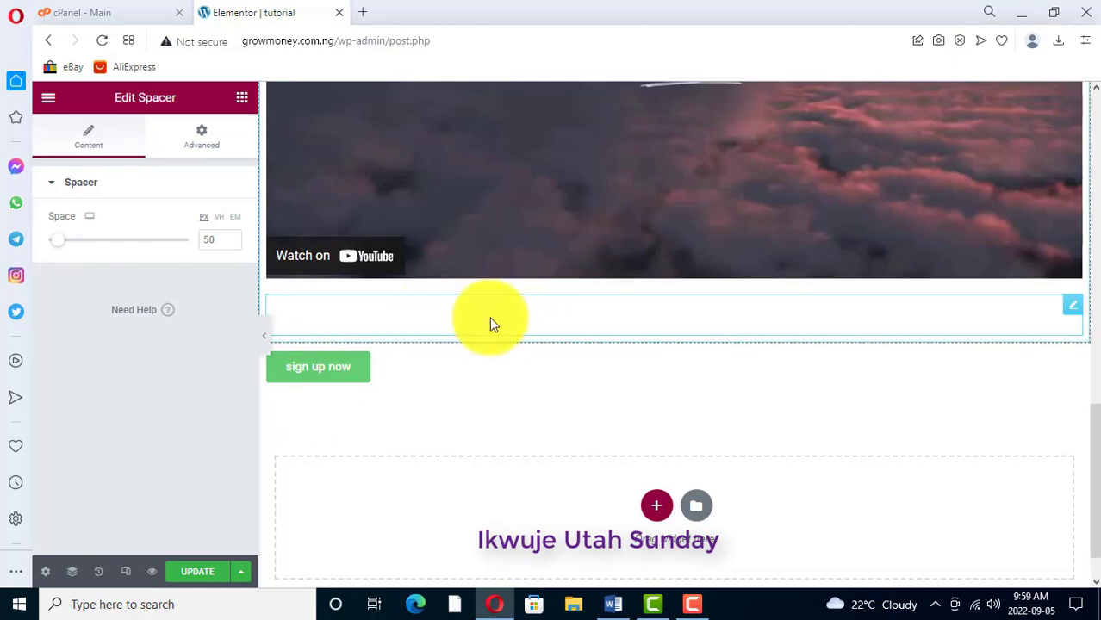
Step: Set the spacer's space between the video and the button to 28 px
click(231, 243)
click(231, 243)
click(231, 242)
click(231, 242)
click(231, 242)
click(231, 242)
click(231, 242)
click(231, 243)
click(231, 242)
click(231, 242)
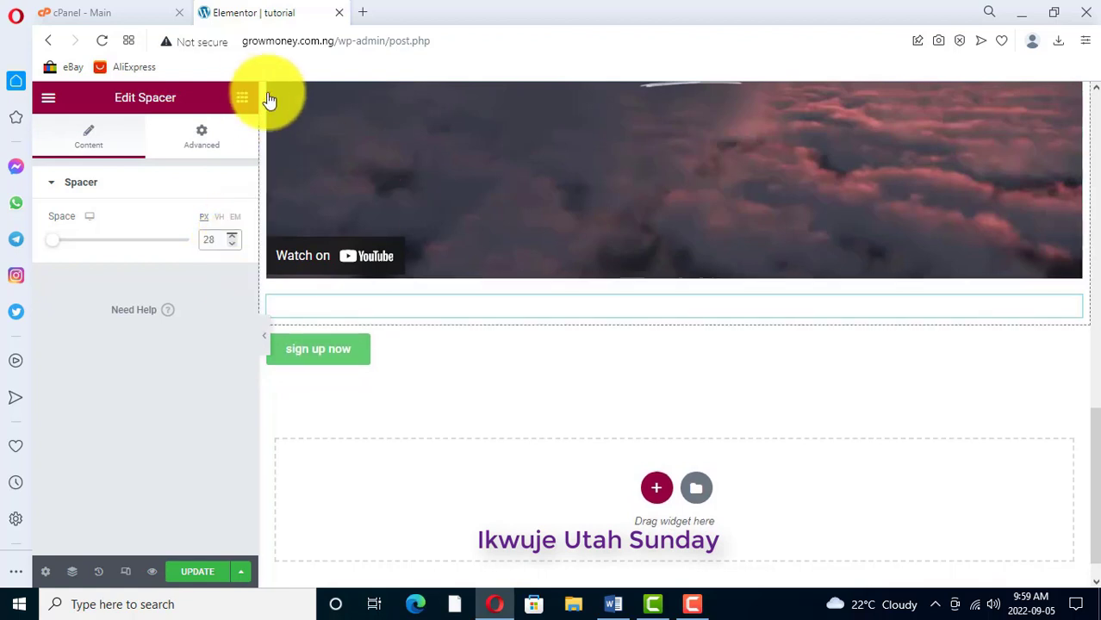
Step: Add an Icon widget directly below the sign up now button
click(242, 98)
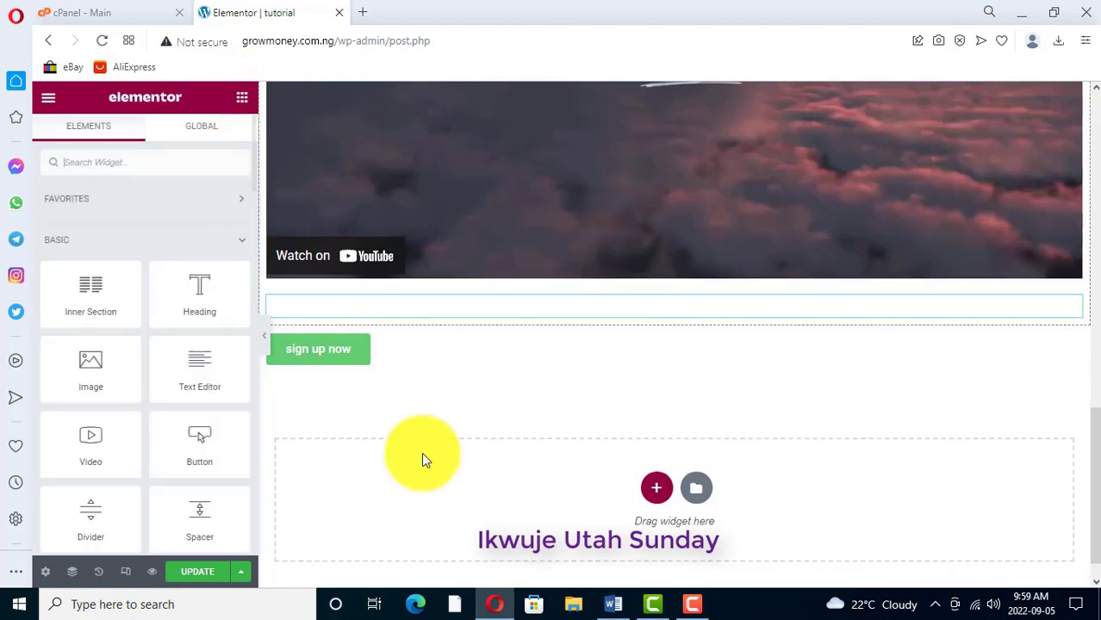
scroll(181, 422, down, 2)
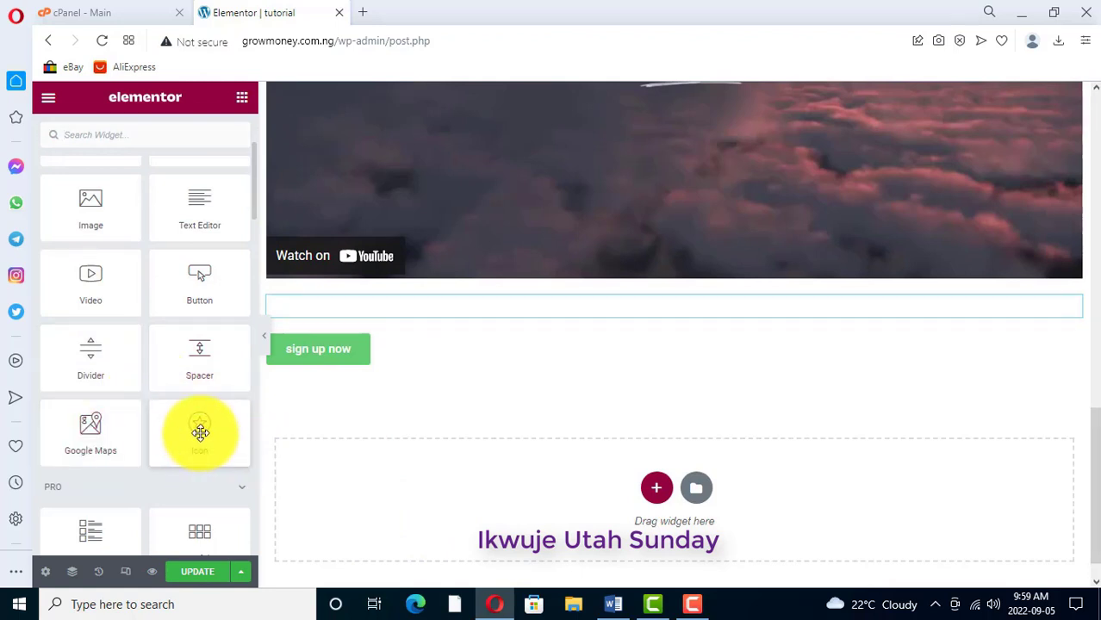
scroll(552, 392, down, 1)
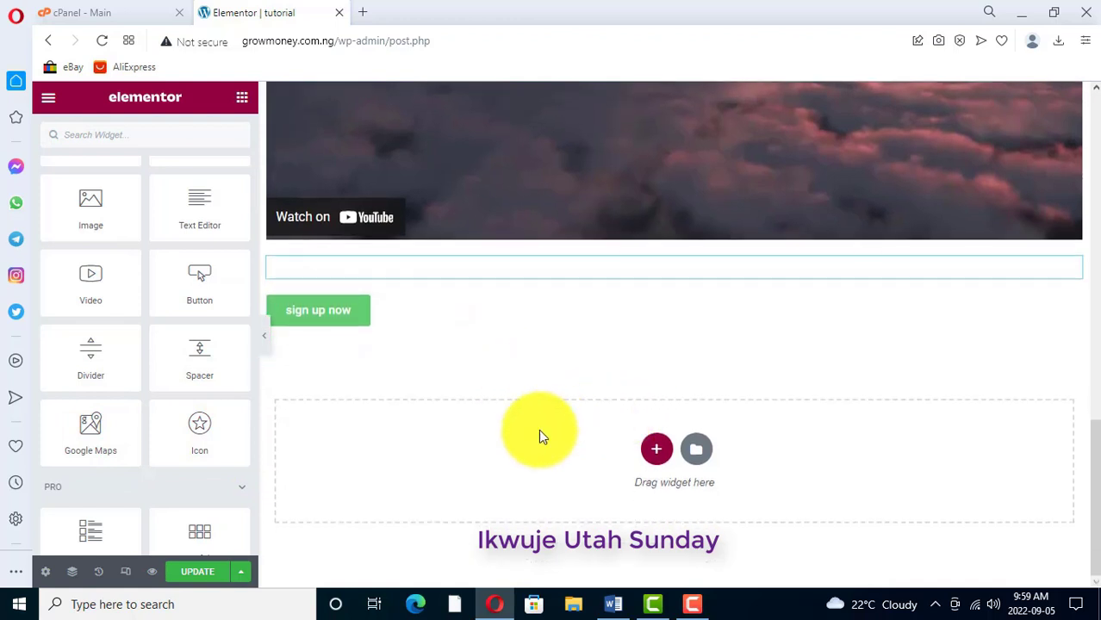
drag(199, 433, 461, 429)
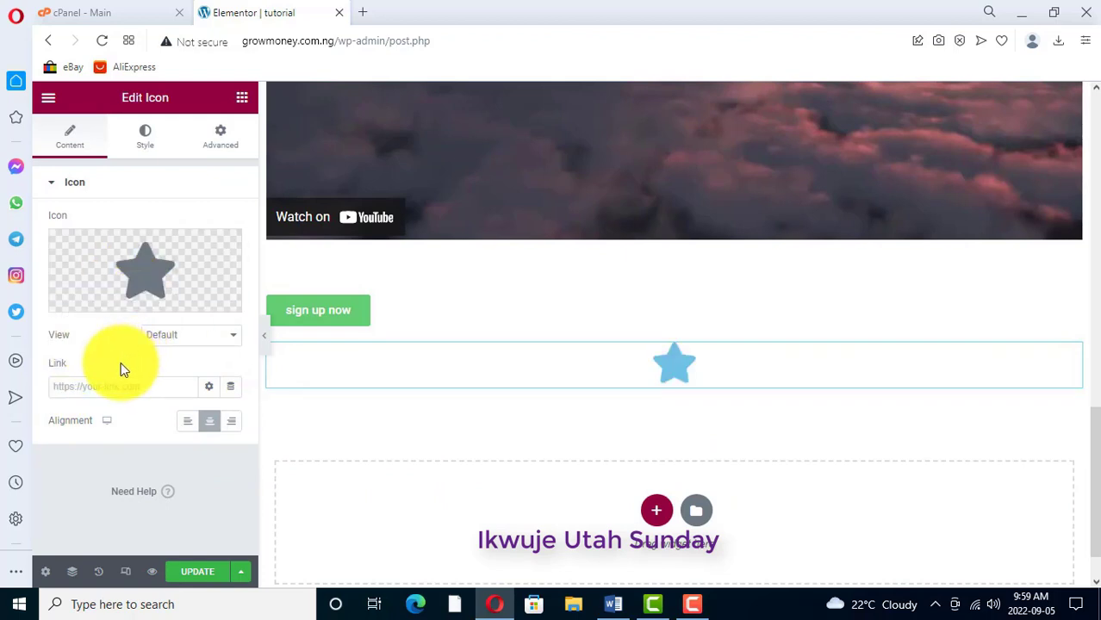
Step: Search the icon library for "hand" and replace the star with the open raised hand icon
mouse_move(151, 271)
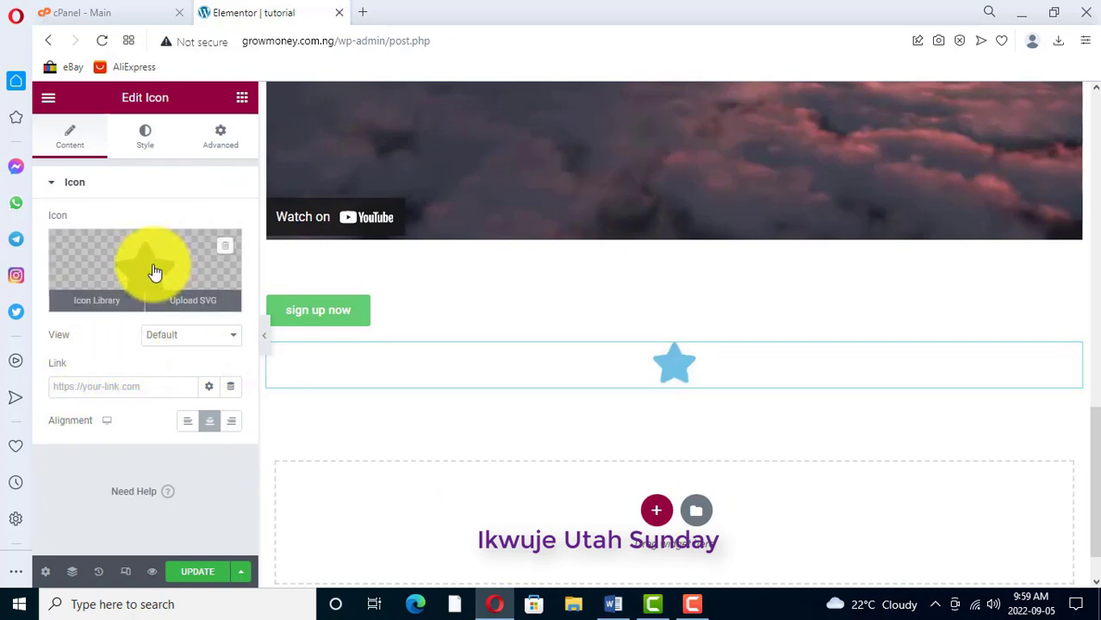
click(93, 304)
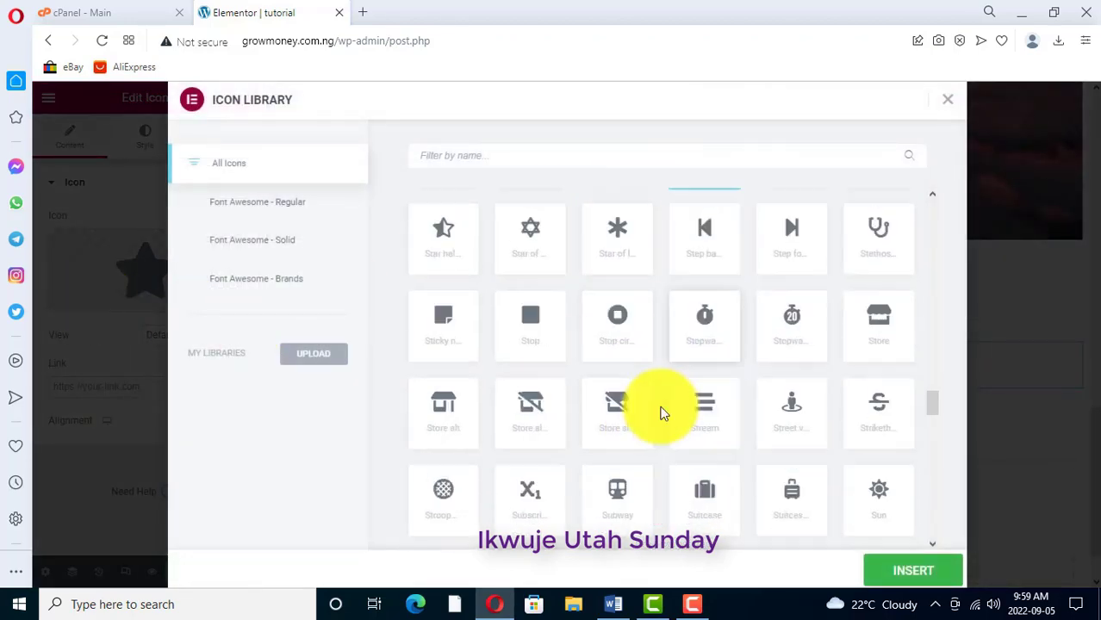
scroll(686, 428, down, 4)
scroll(609, 451, up, 4)
click(460, 158)
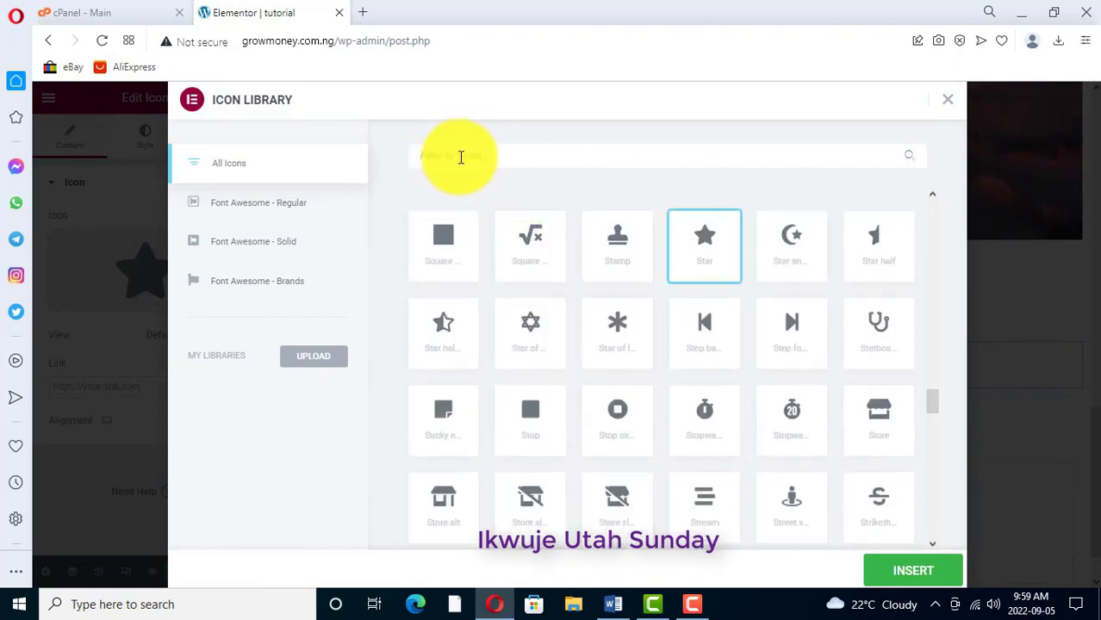
text(hand)
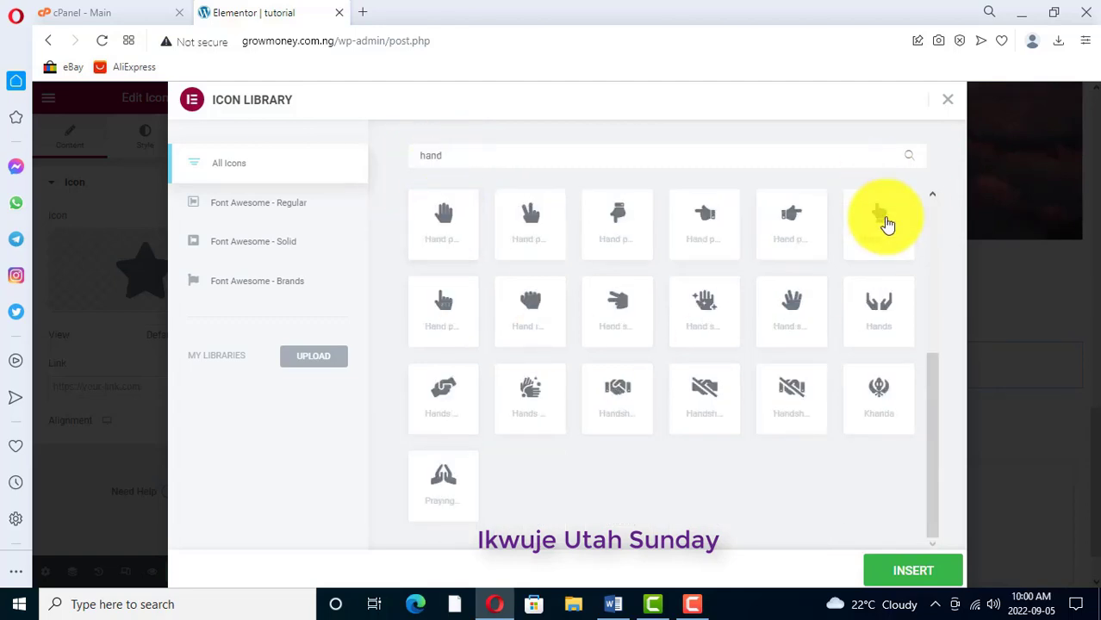
click(446, 226)
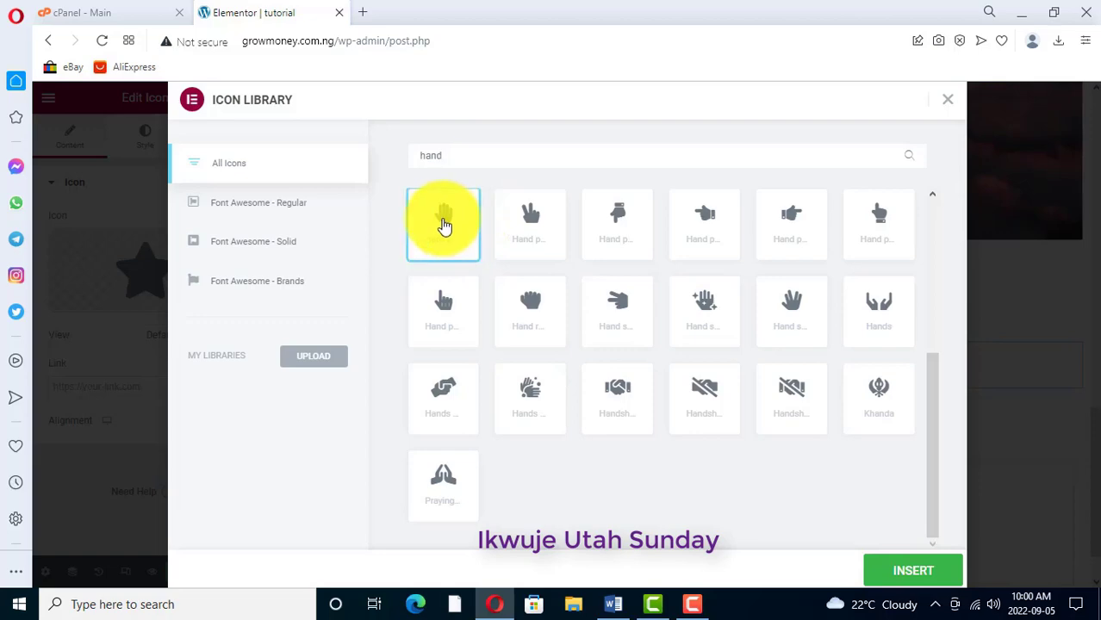
click(919, 571)
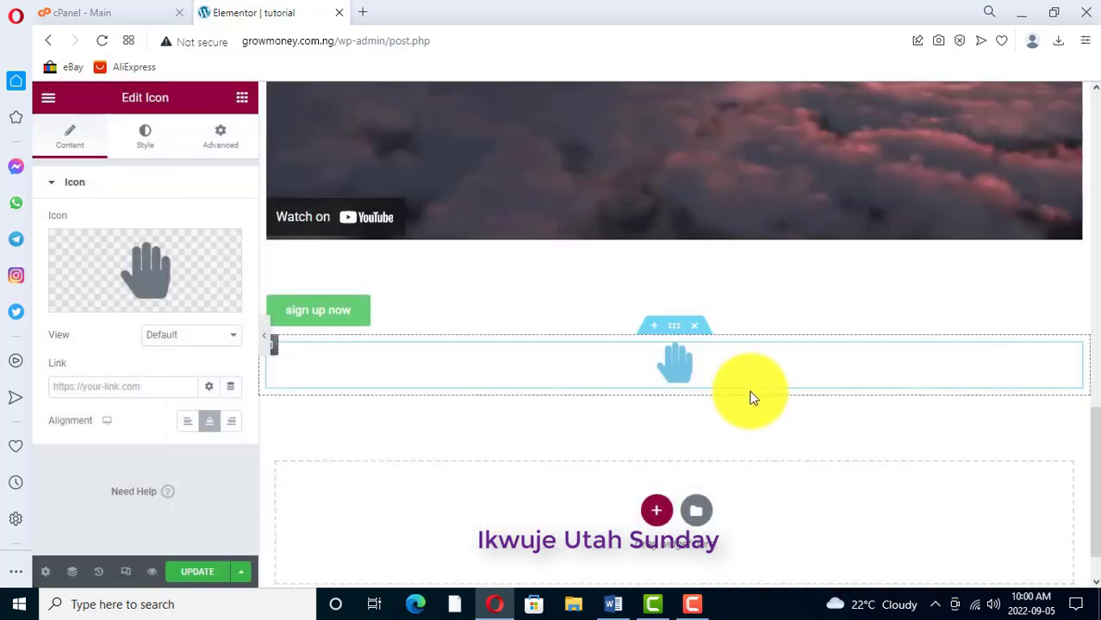
Step: Add a Gallery widget directly below the hand icon
click(242, 97)
scroll(151, 392, down, 3)
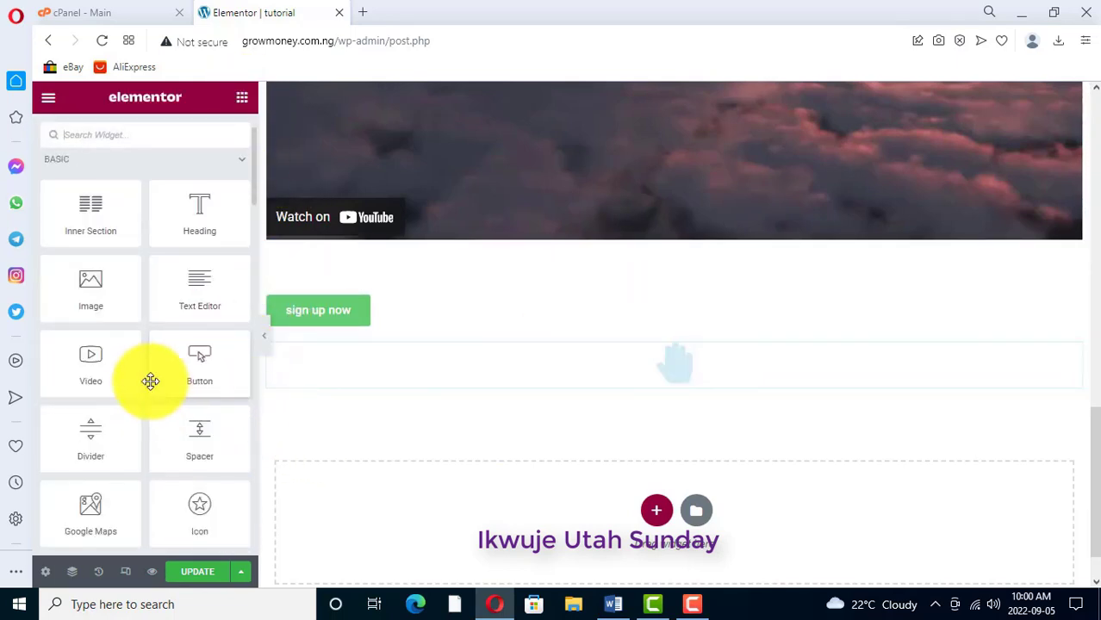
drag(153, 377, 594, 450)
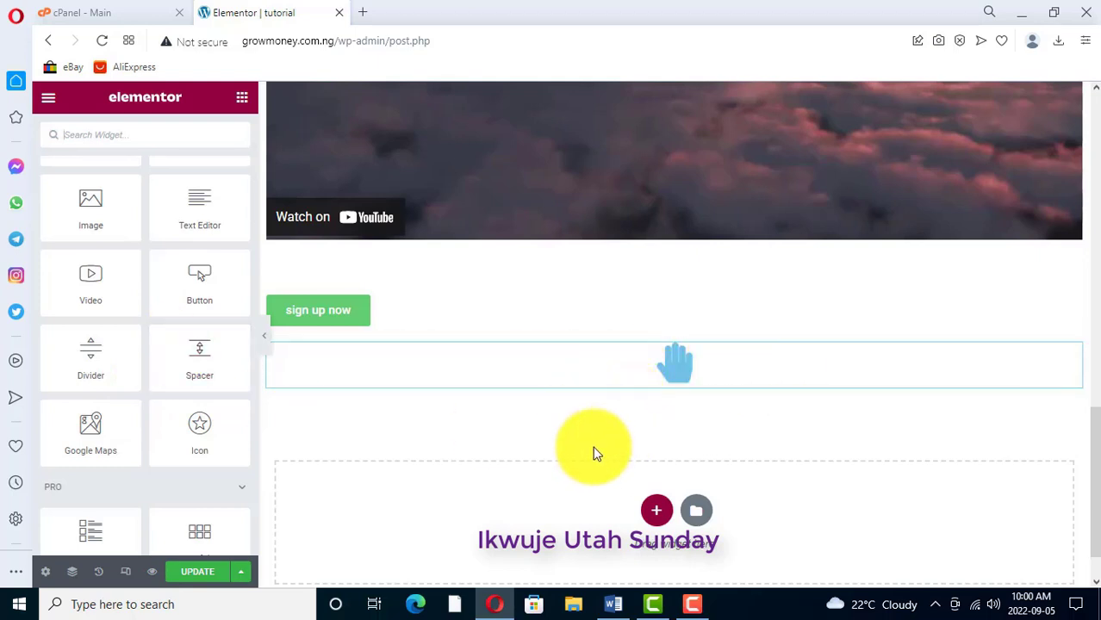
scroll(157, 307, down, 1)
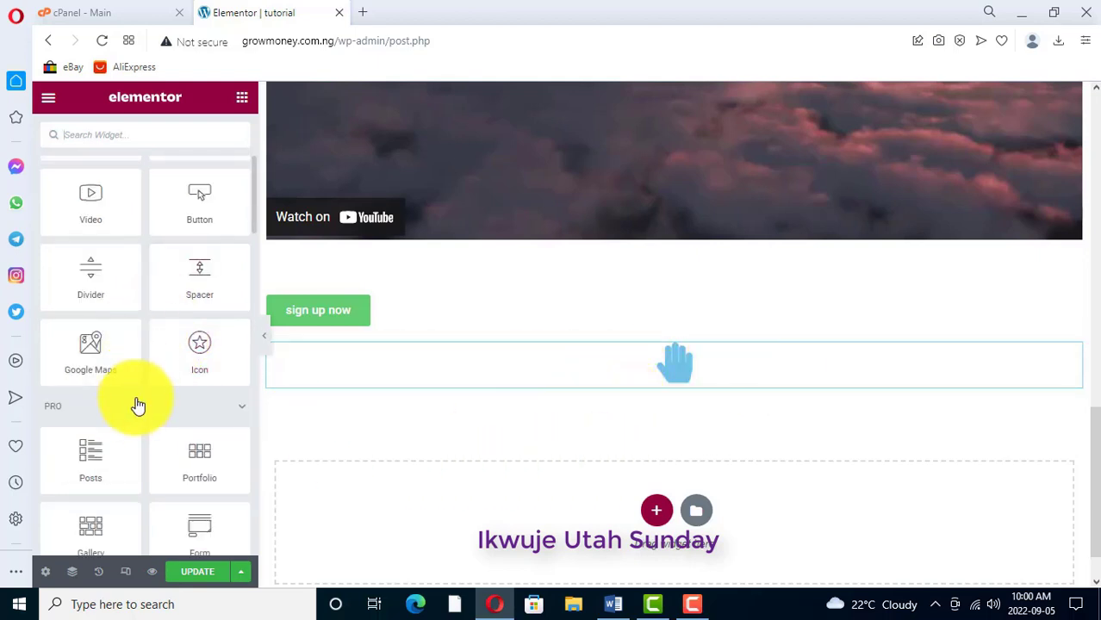
scroll(150, 380, down, 1)
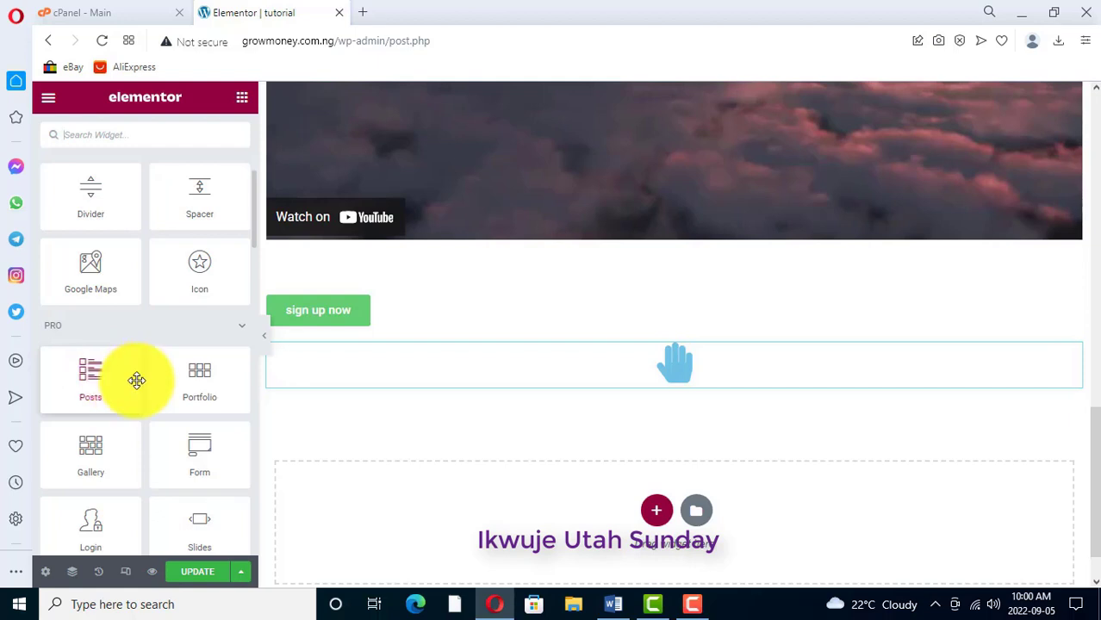
scroll(138, 470, down, 1)
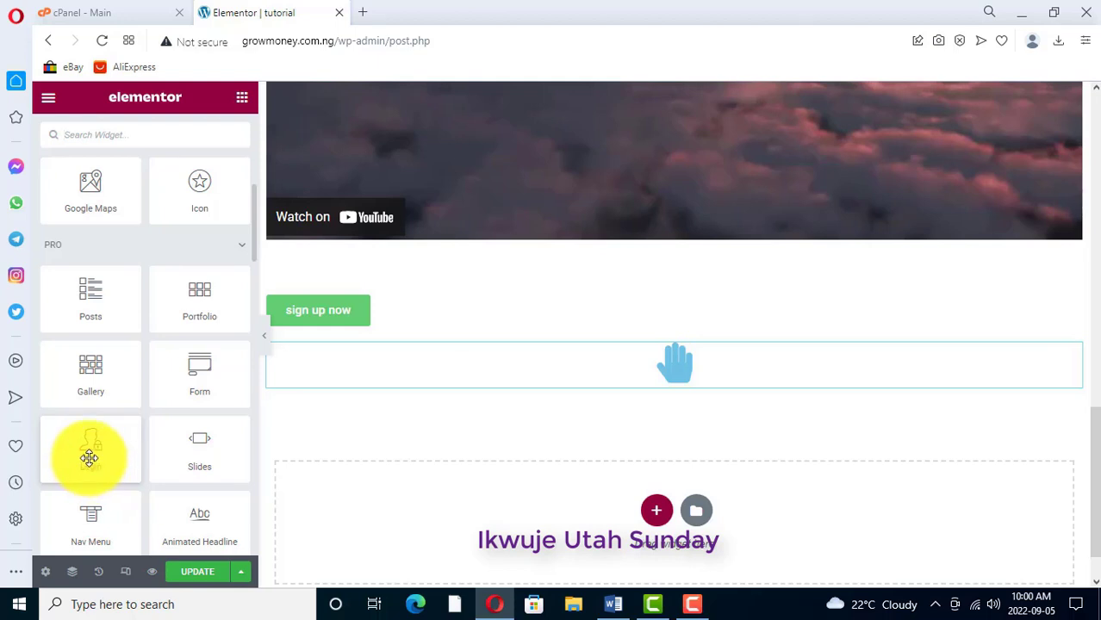
drag(89, 457, 591, 349)
drag(92, 387, 483, 456)
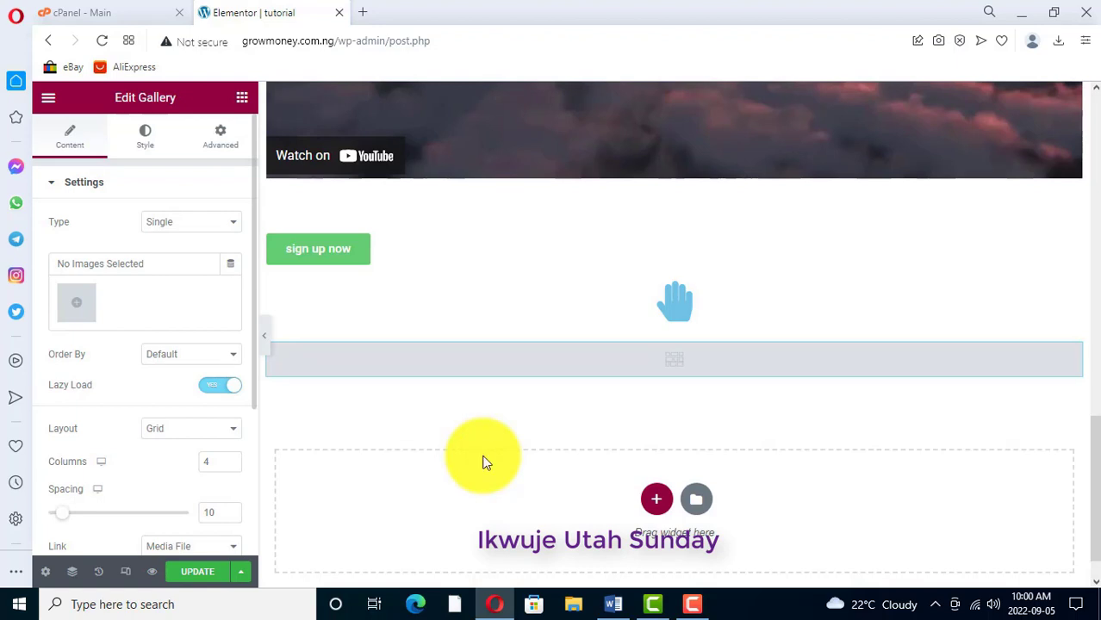
Step: Add a Form widget directly below the empty gallery
click(243, 98)
scroll(111, 413, down, 2)
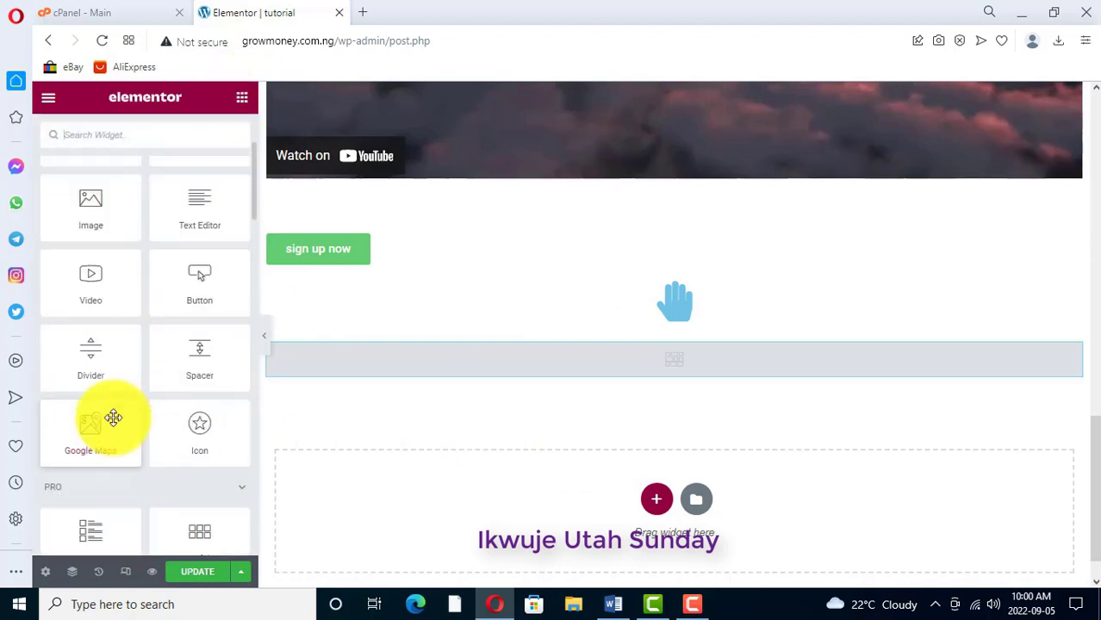
scroll(146, 405, down, 1)
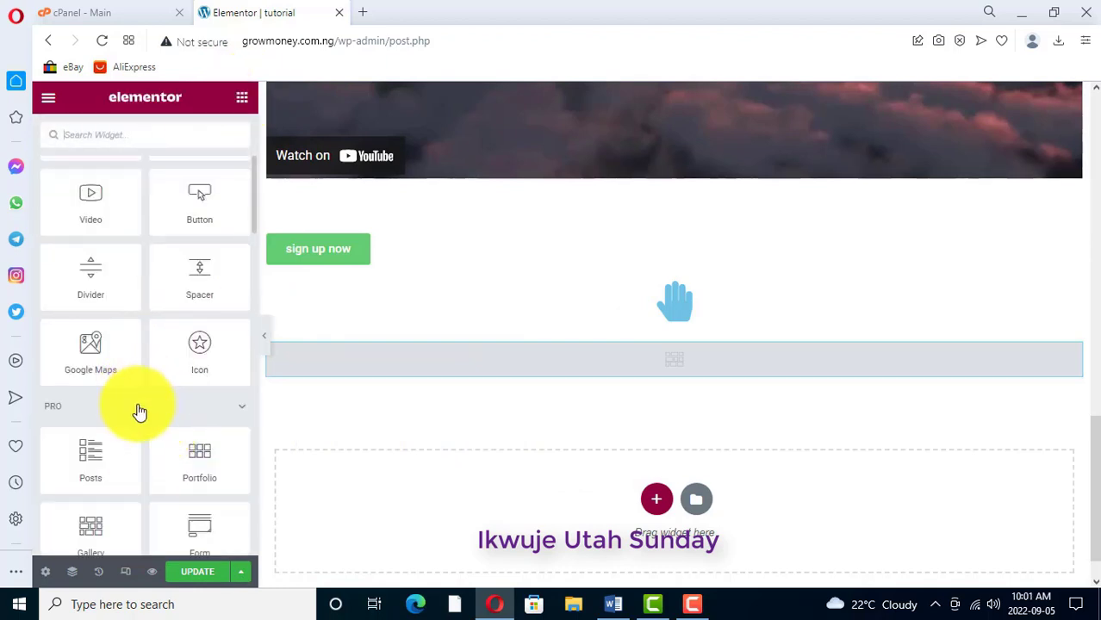
scroll(139, 408, down, 1)
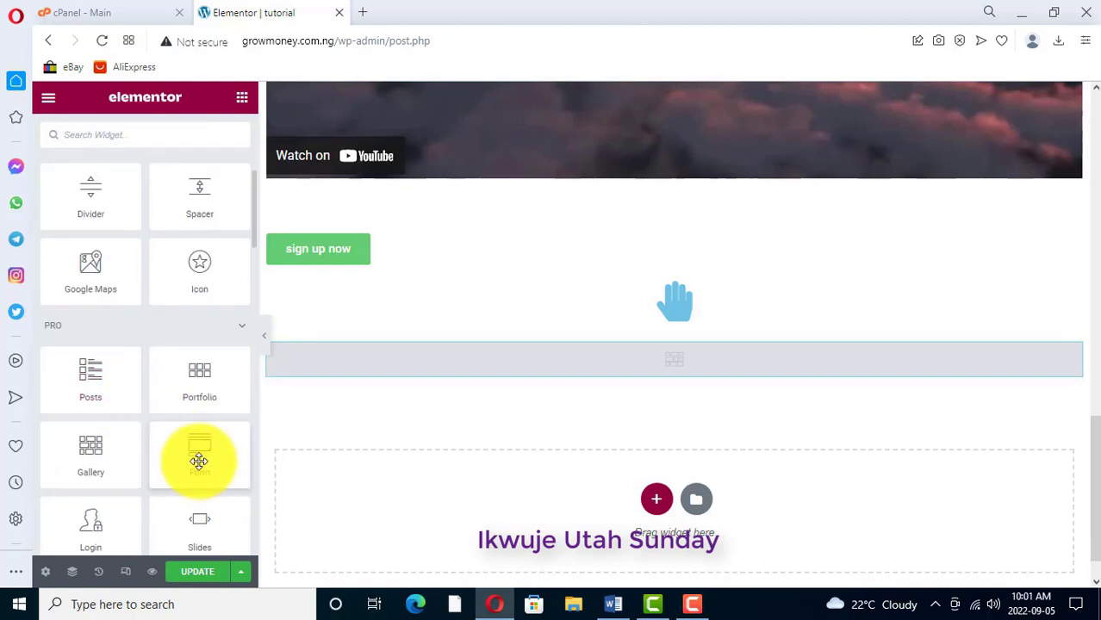
scroll(519, 445, down, 1)
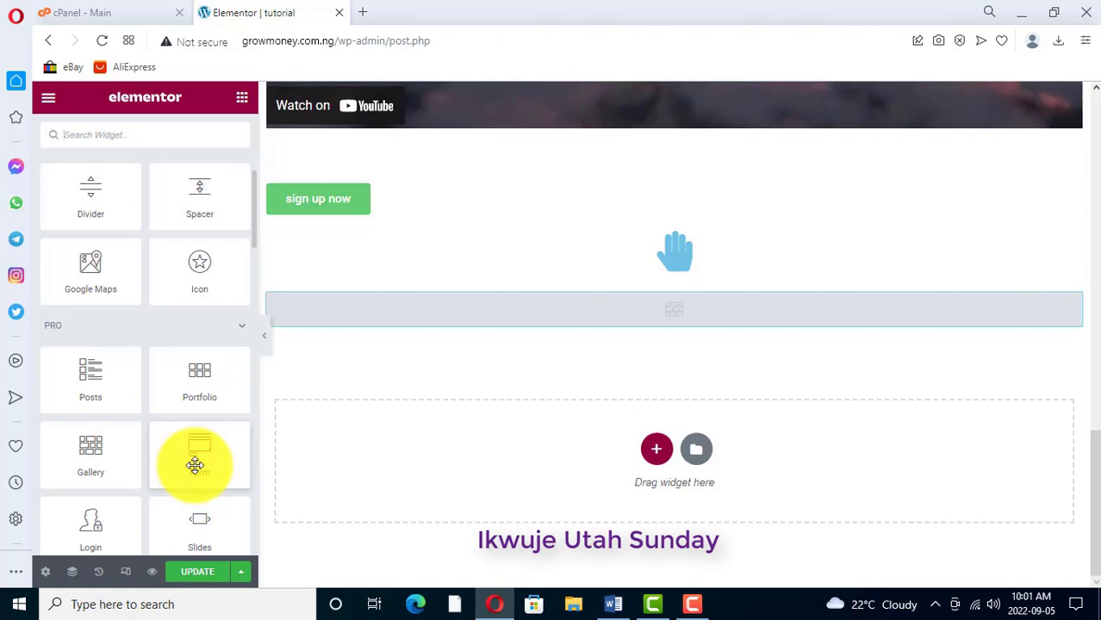
drag(191, 457, 478, 467)
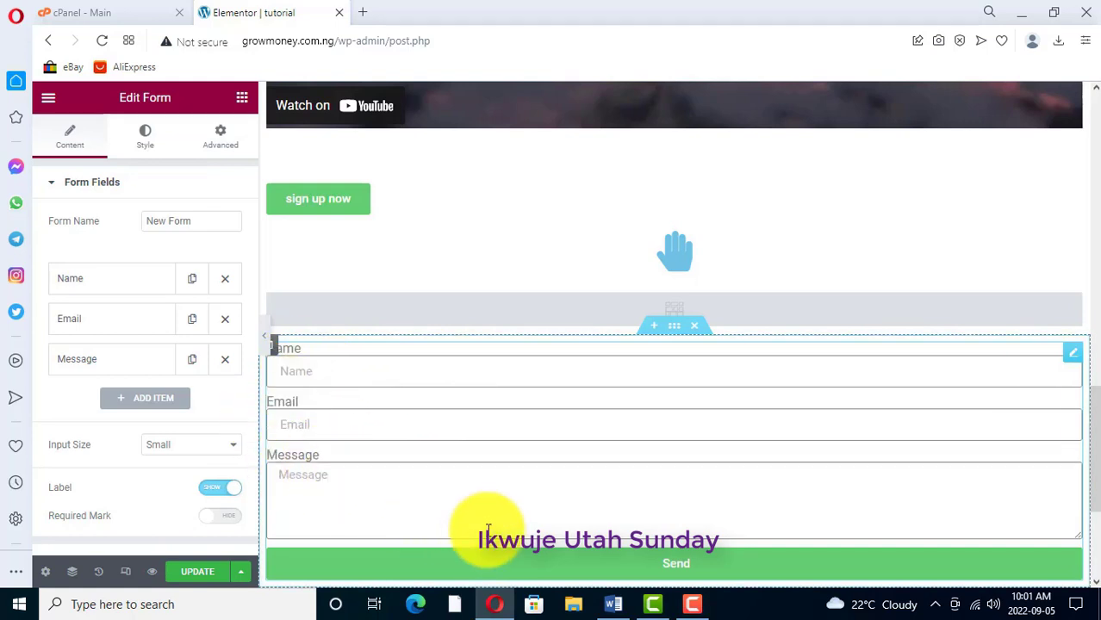
Step: Try out the form on the page by filling in the name and e-mail address and entering the Message field
scroll(453, 517, down, 1)
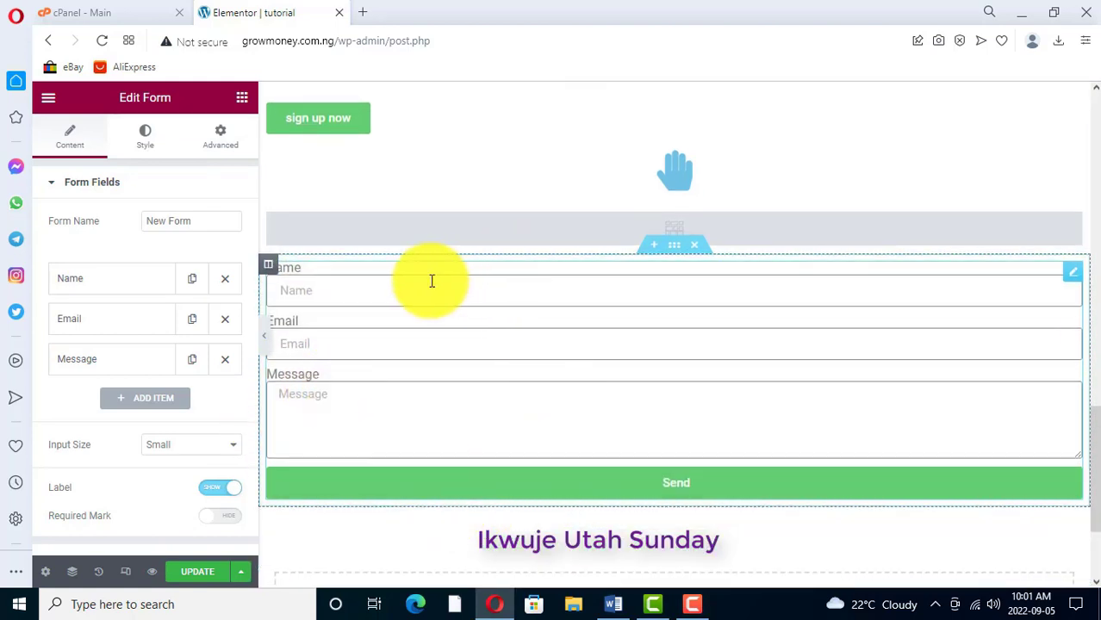
click(322, 290)
click(293, 330)
click(297, 344)
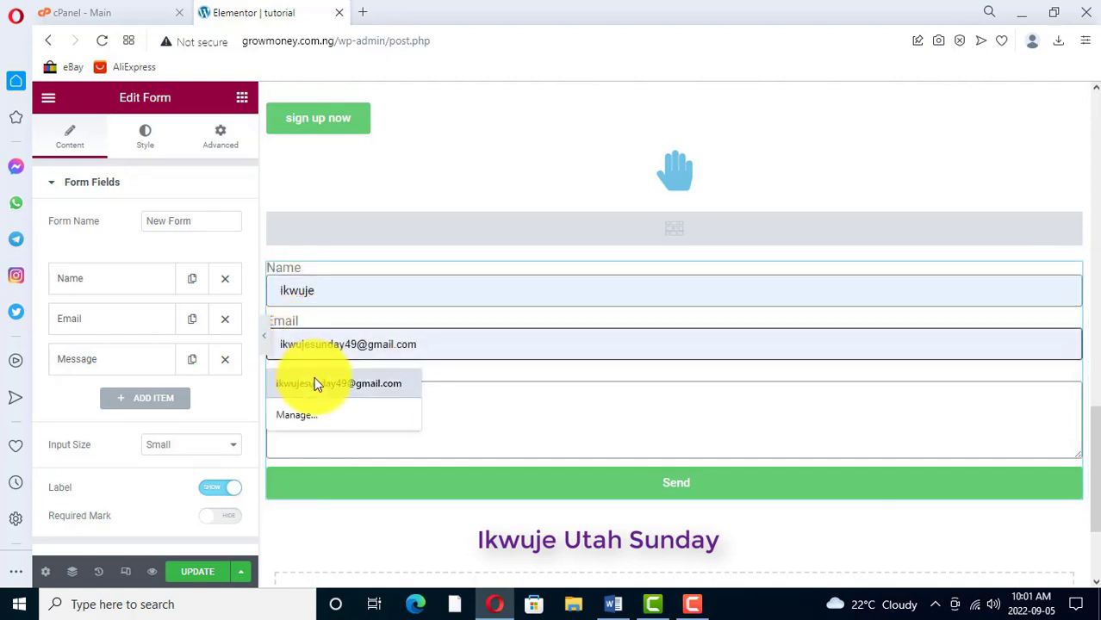
click(344, 387)
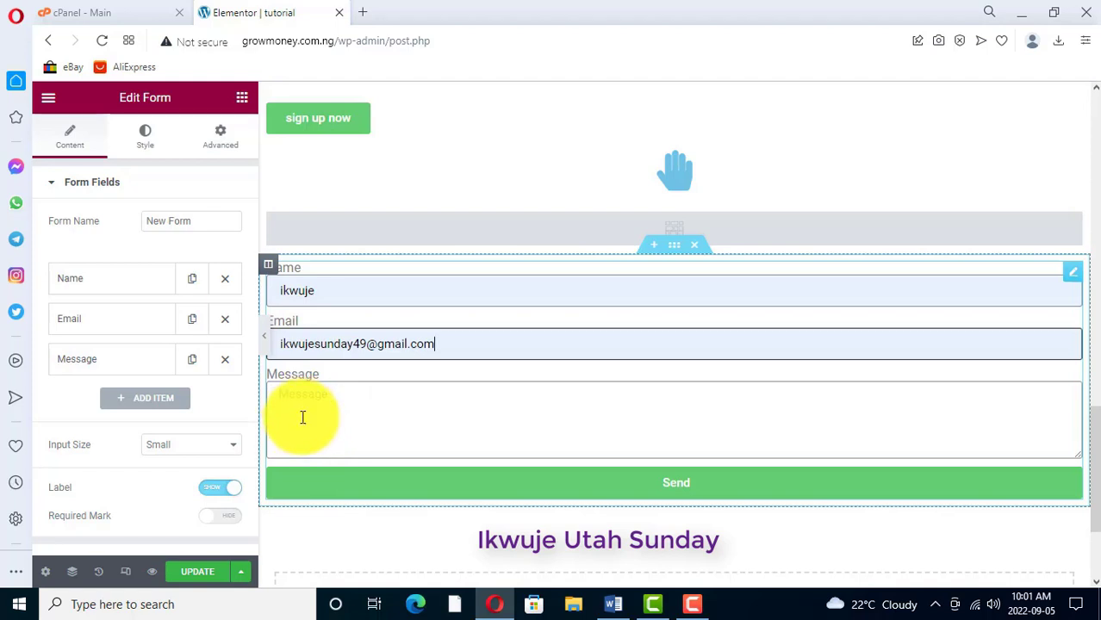
click(290, 404)
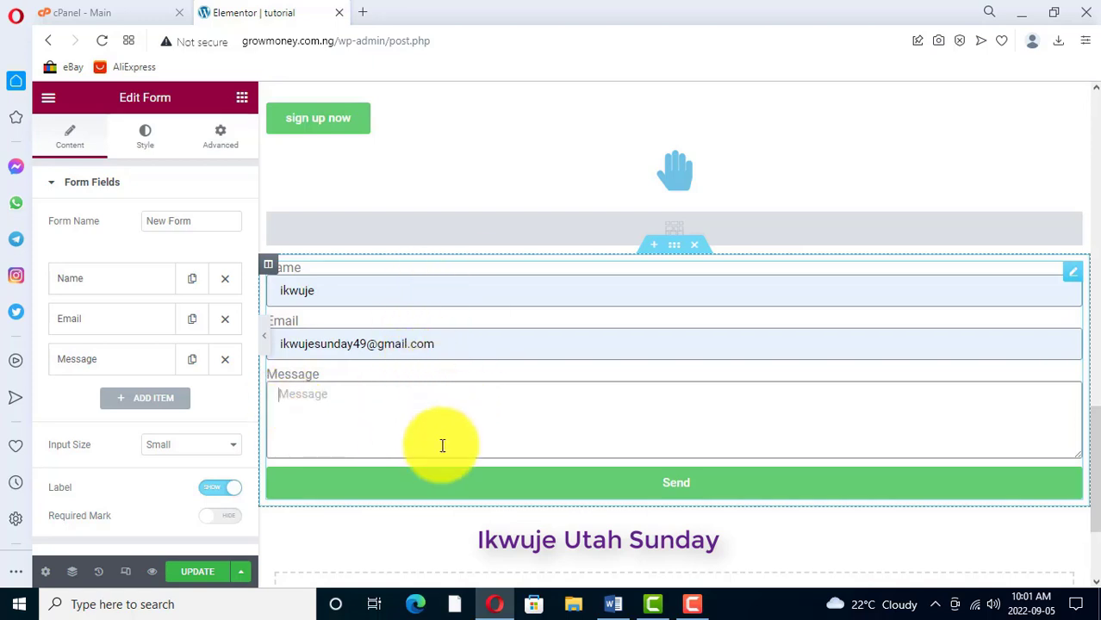
Step: Delete the Message field from the form
click(225, 363)
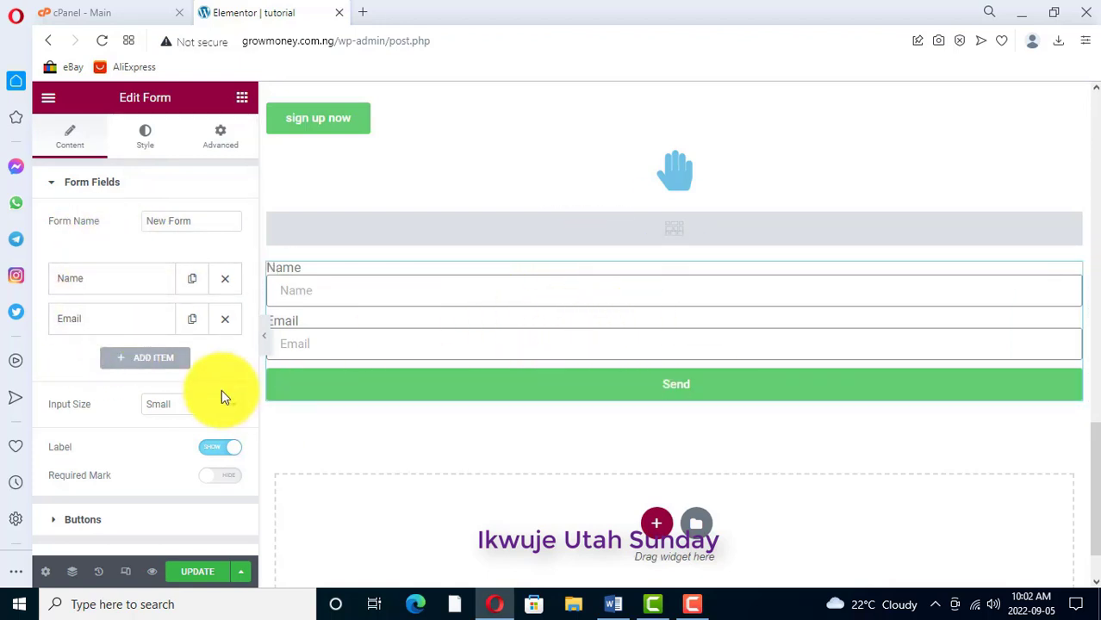
click(145, 361)
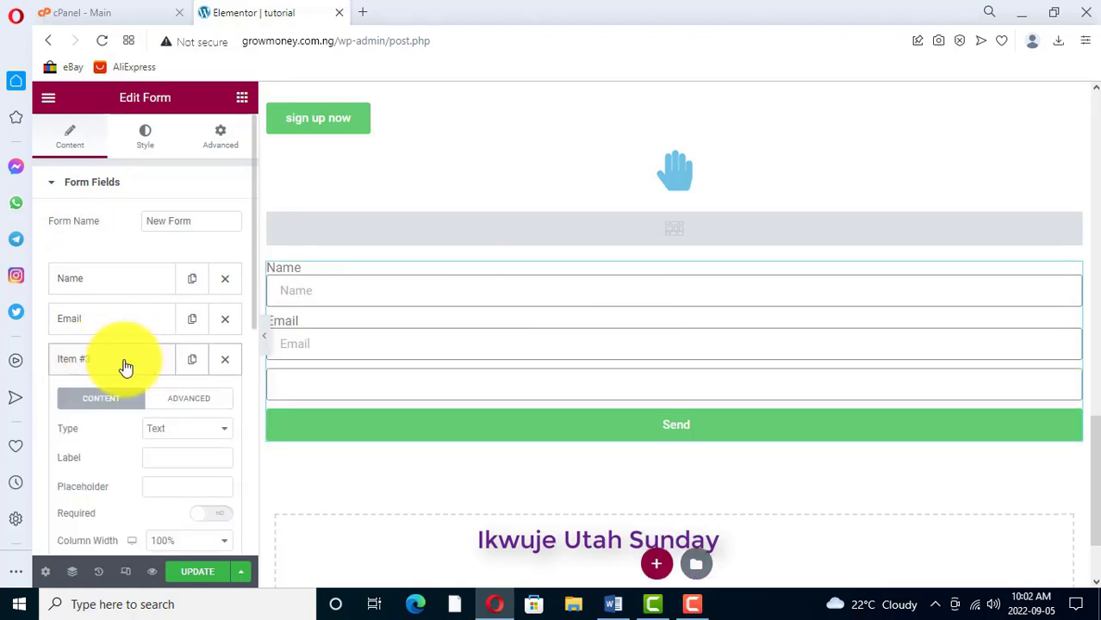
click(101, 363)
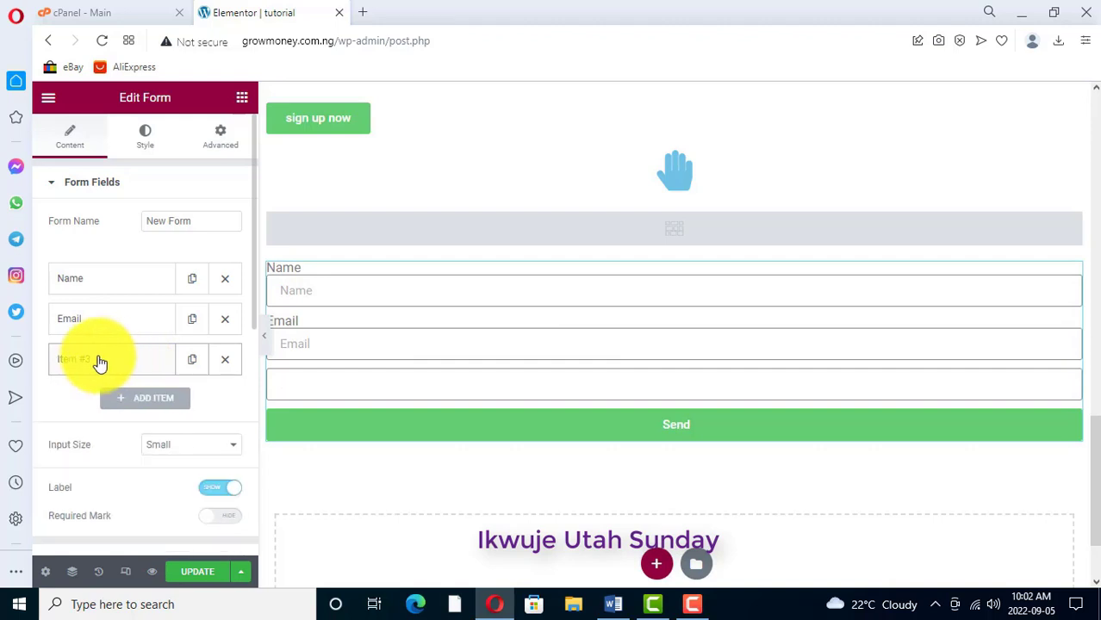
click(129, 358)
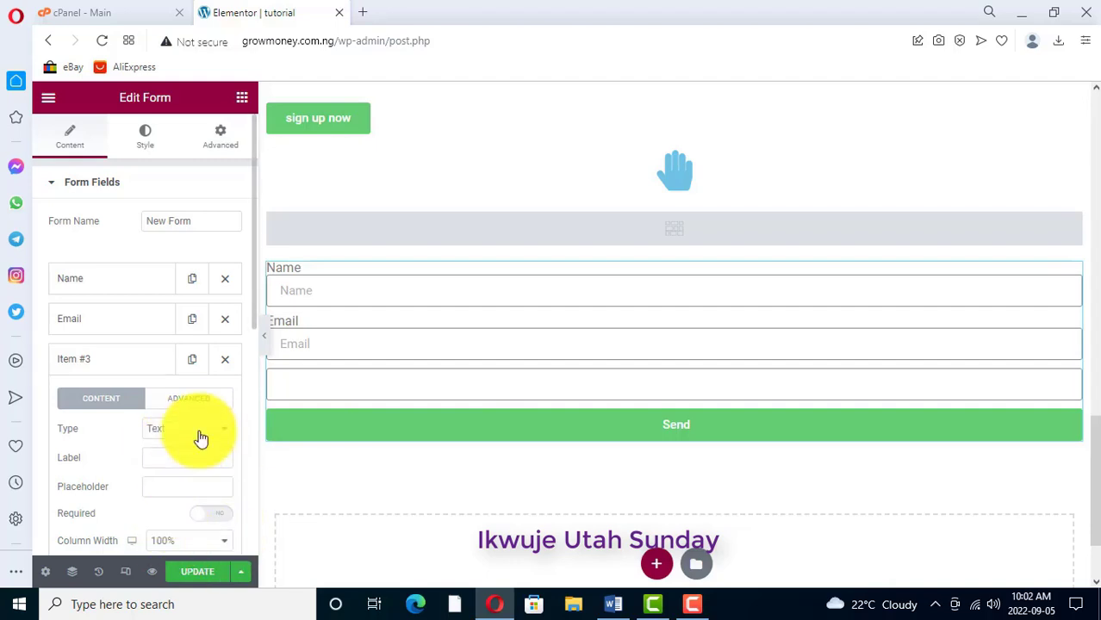
click(224, 359)
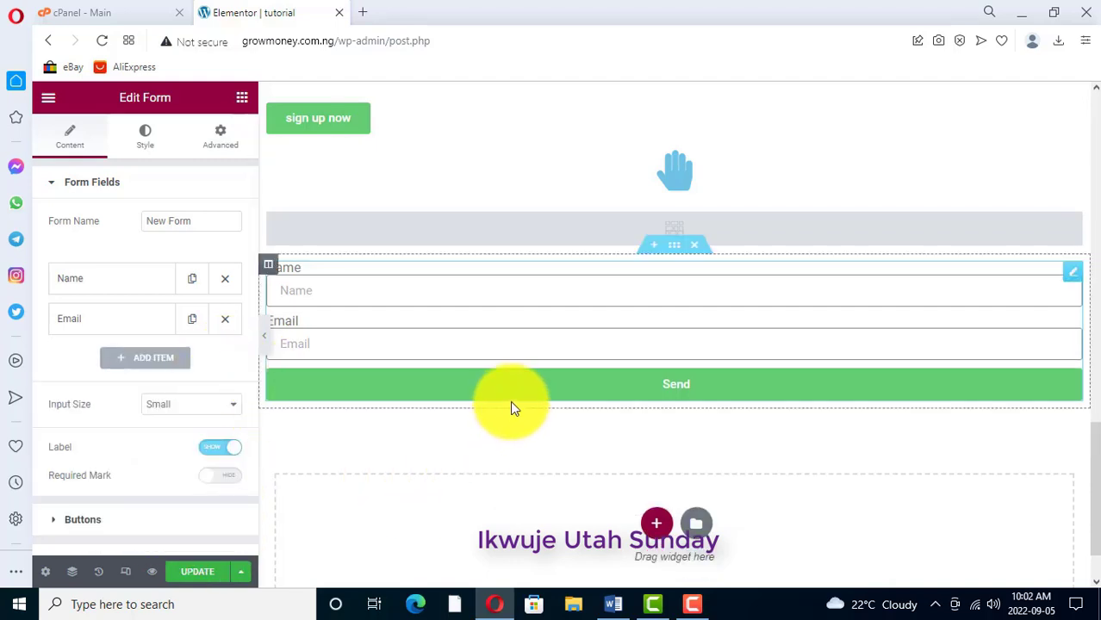
Step: Add a Call to Action widget directly below the form's Send button
scroll(445, 349, down, 1)
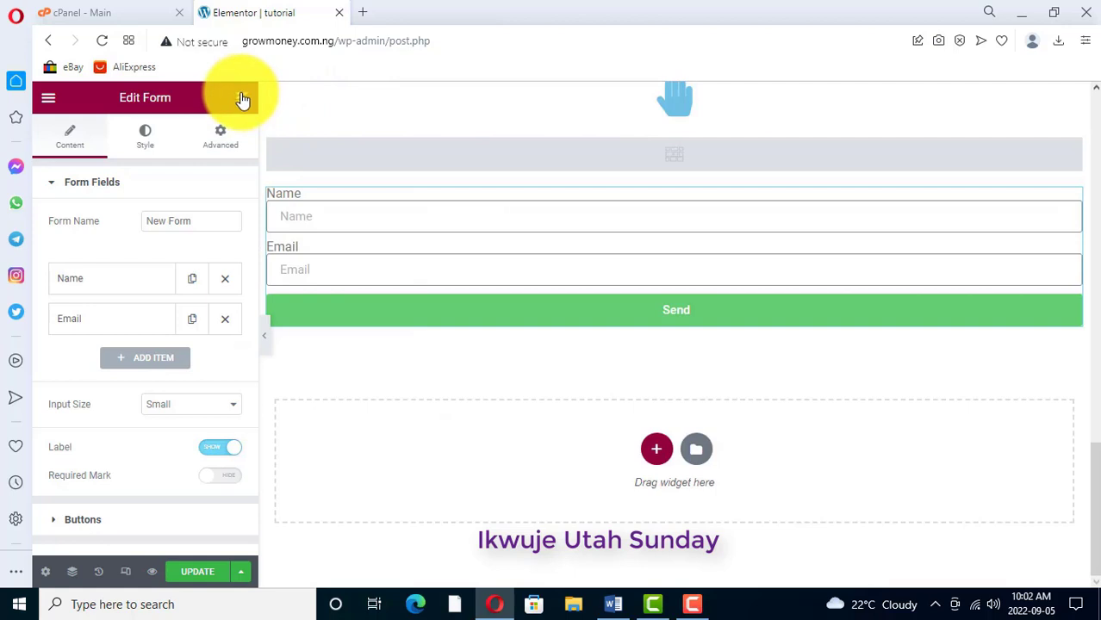
click(242, 100)
scroll(156, 385, down, 2)
scroll(146, 396, down, 3)
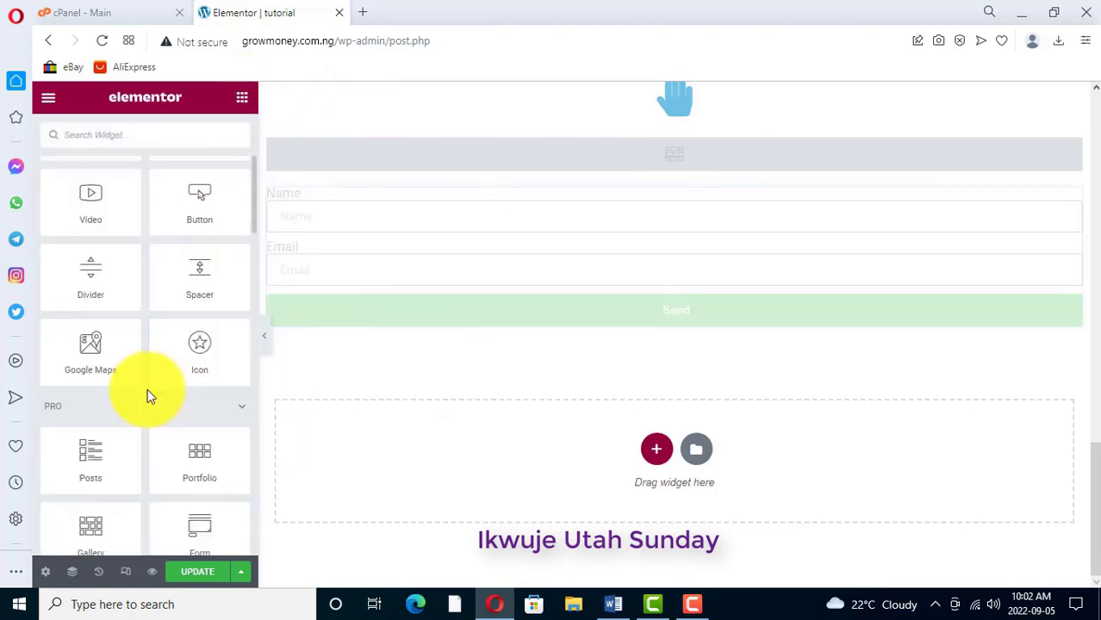
scroll(148, 397, down, 1)
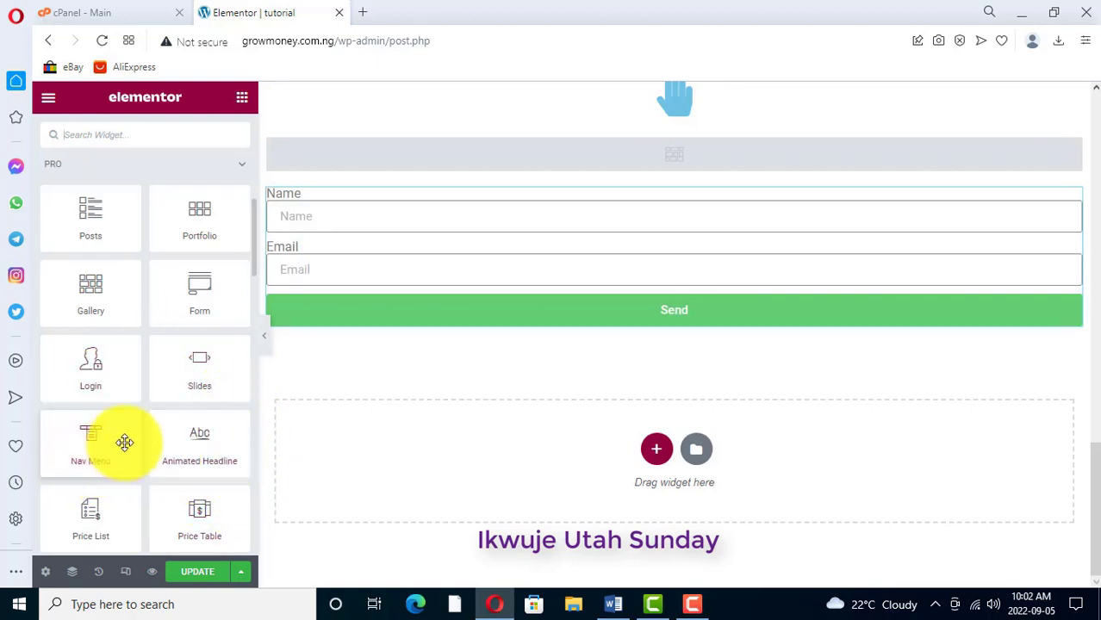
scroll(138, 430, down, 1)
scroll(149, 430, down, 1)
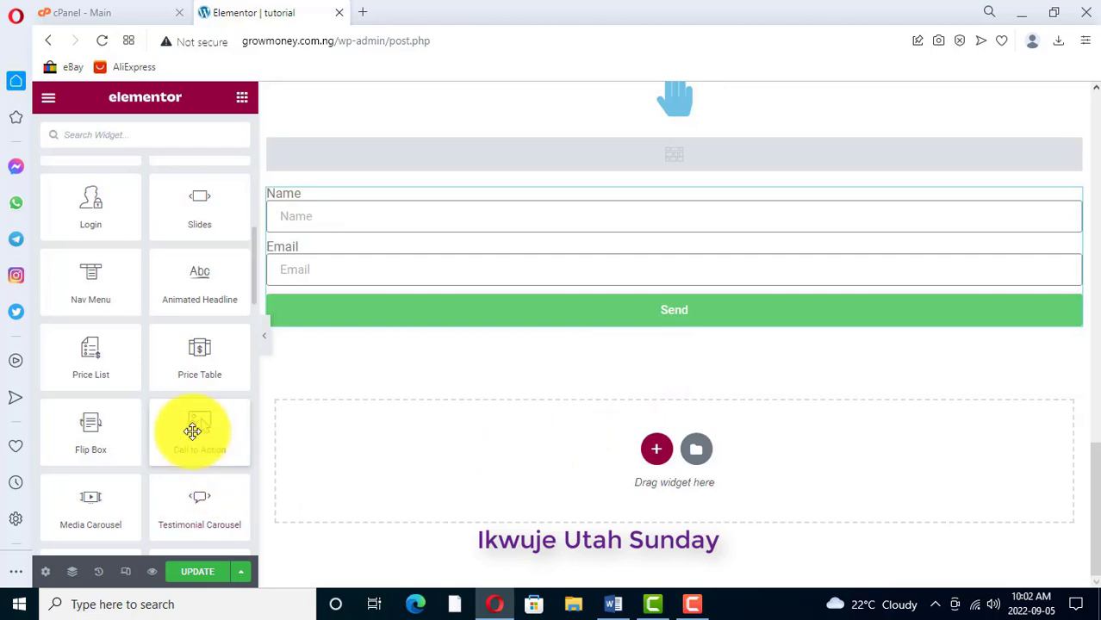
drag(192, 437, 418, 446)
scroll(507, 410, down, 2)
scroll(508, 414, down, 1)
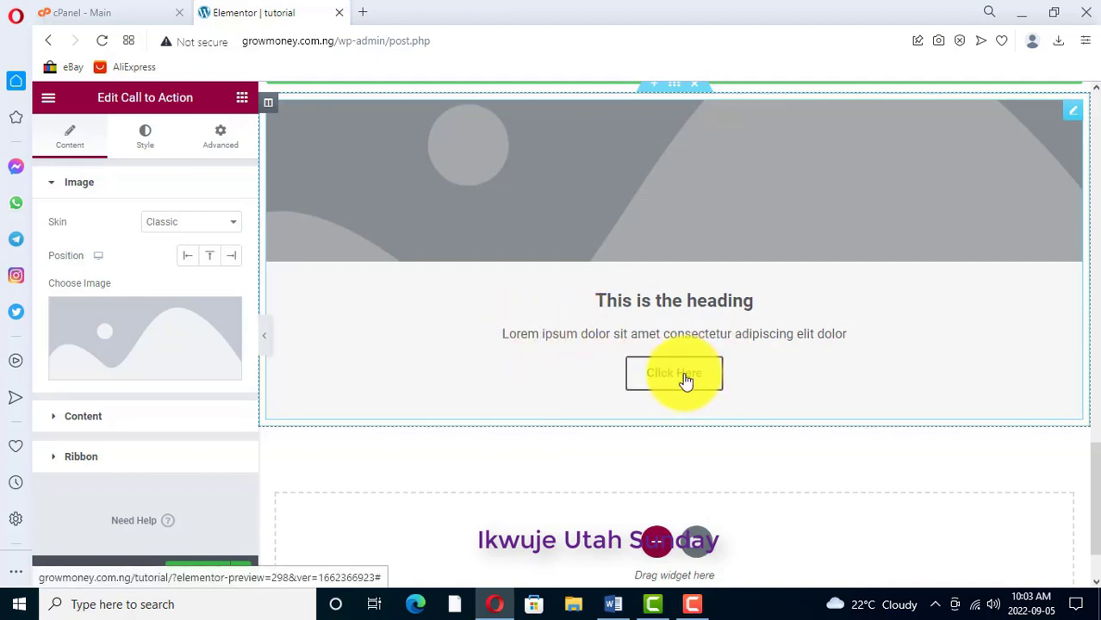
Step: Add a Countdown widget directly below the Call to Action
scroll(573, 326, up, 3)
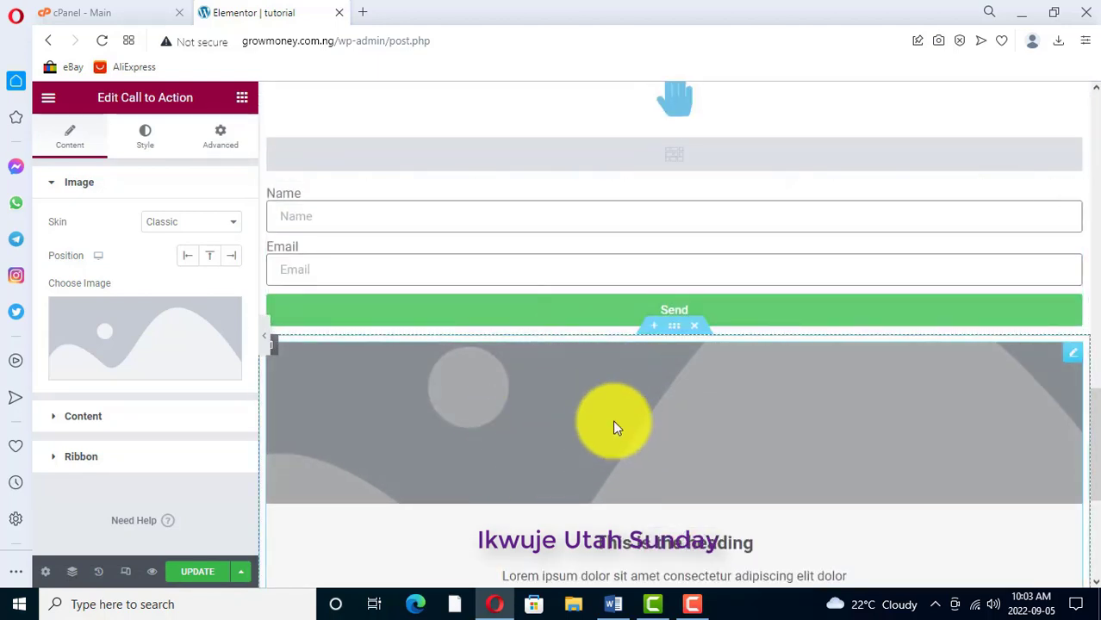
scroll(526, 435, down, 2)
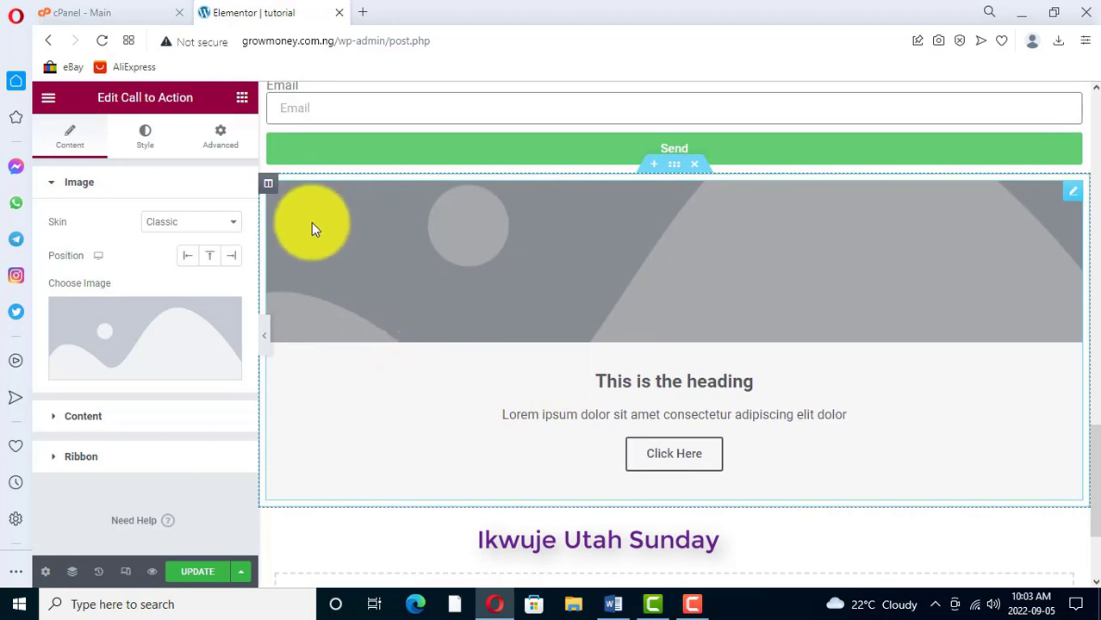
click(241, 96)
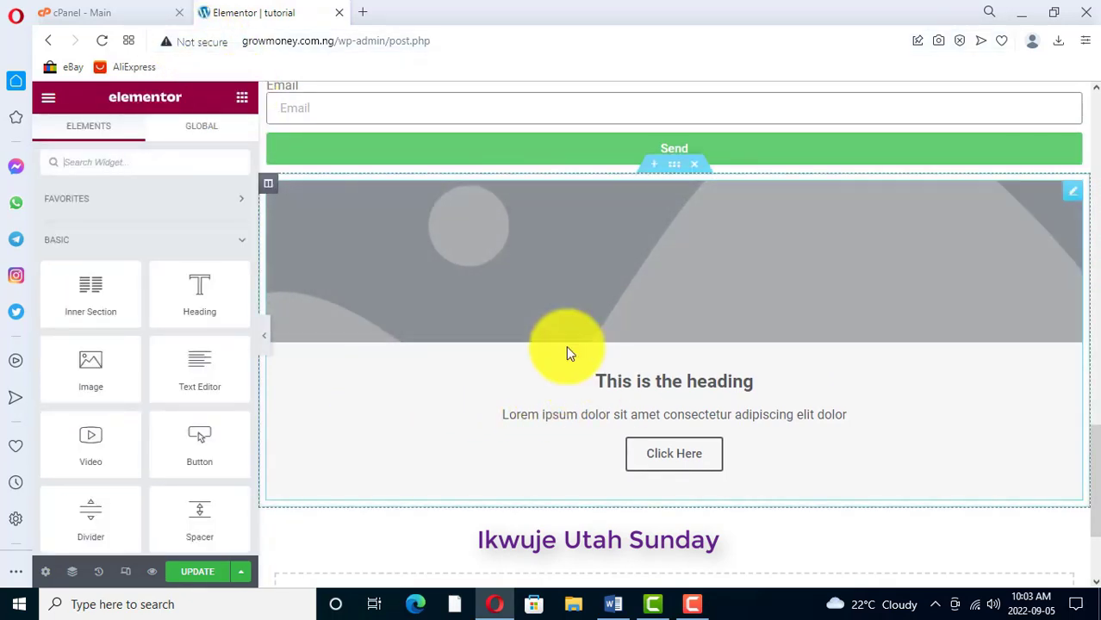
scroll(172, 423, down, 5)
scroll(166, 423, down, 4)
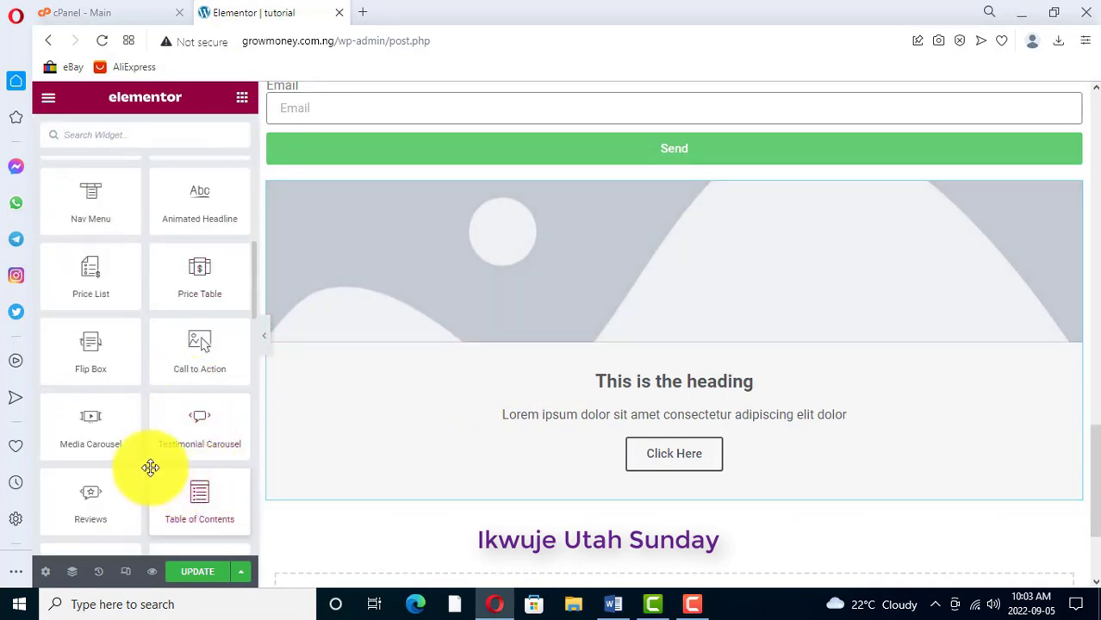
scroll(164, 456, down, 1)
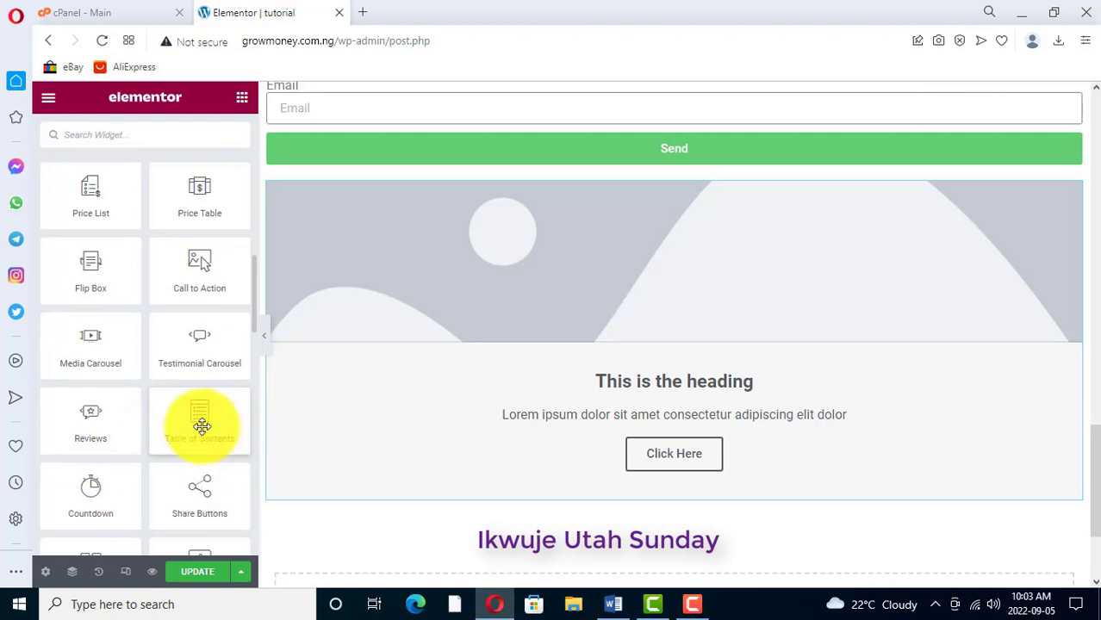
scroll(121, 457, down, 2)
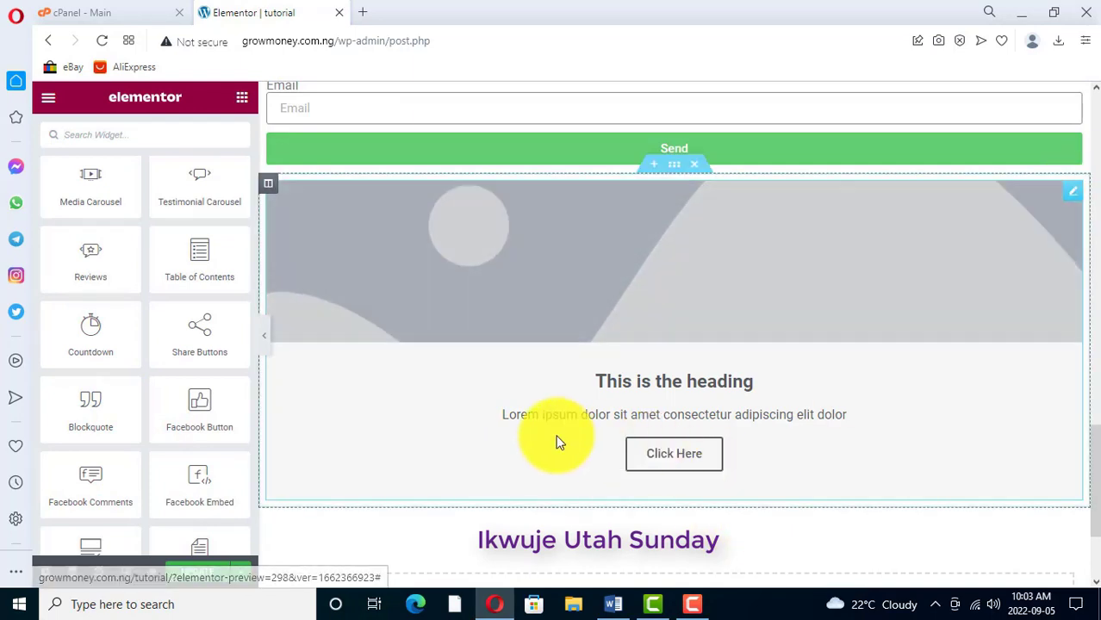
scroll(556, 442, down, 2)
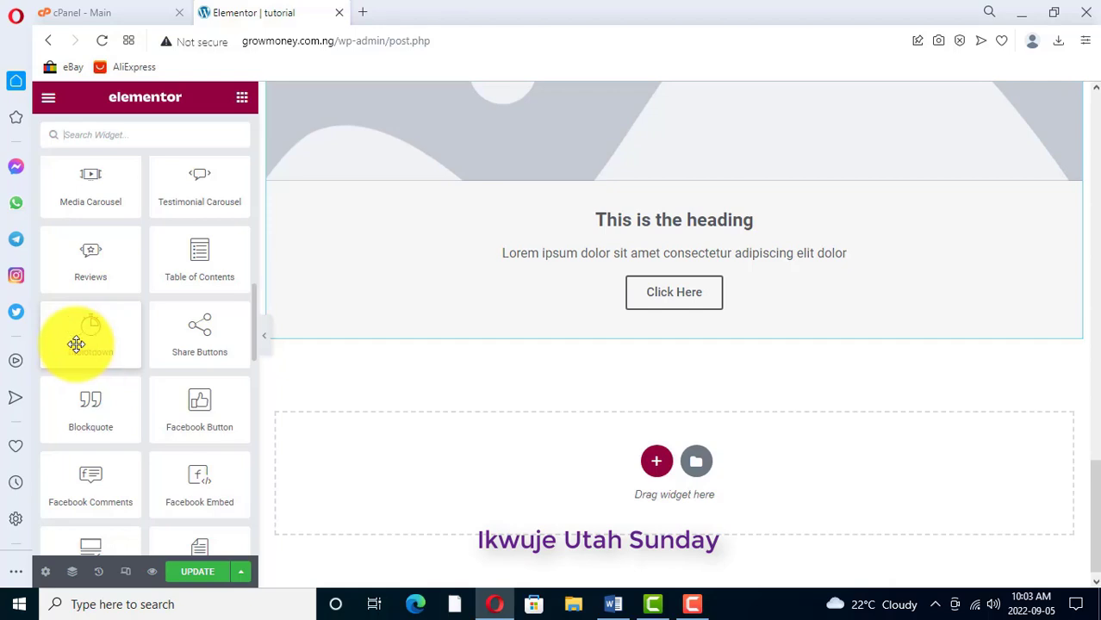
scroll(529, 363, down, 1)
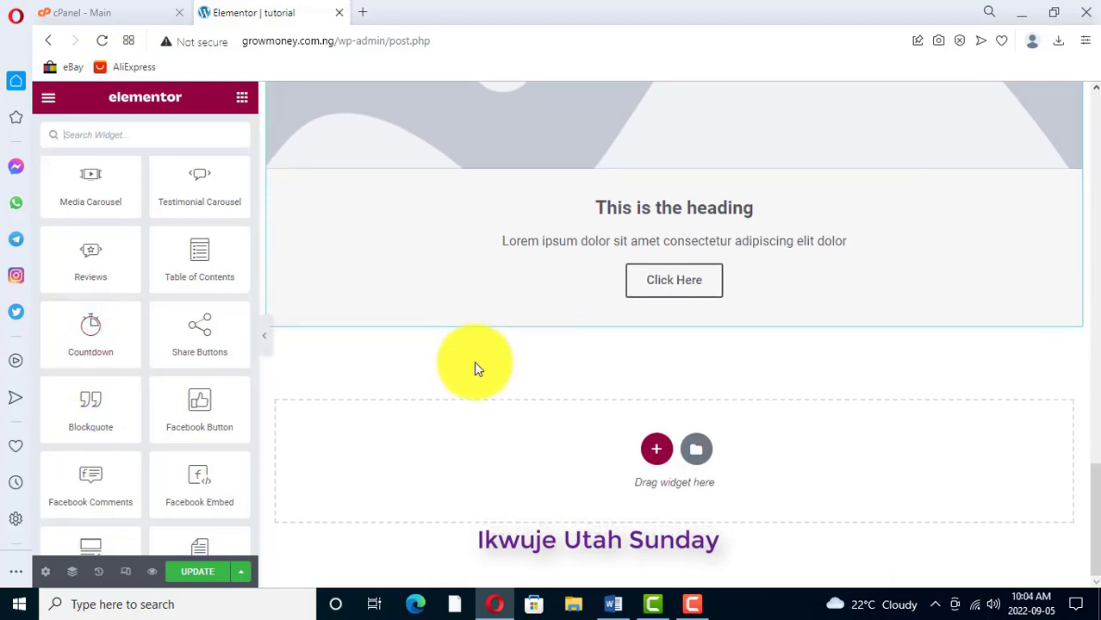
drag(86, 346, 472, 455)
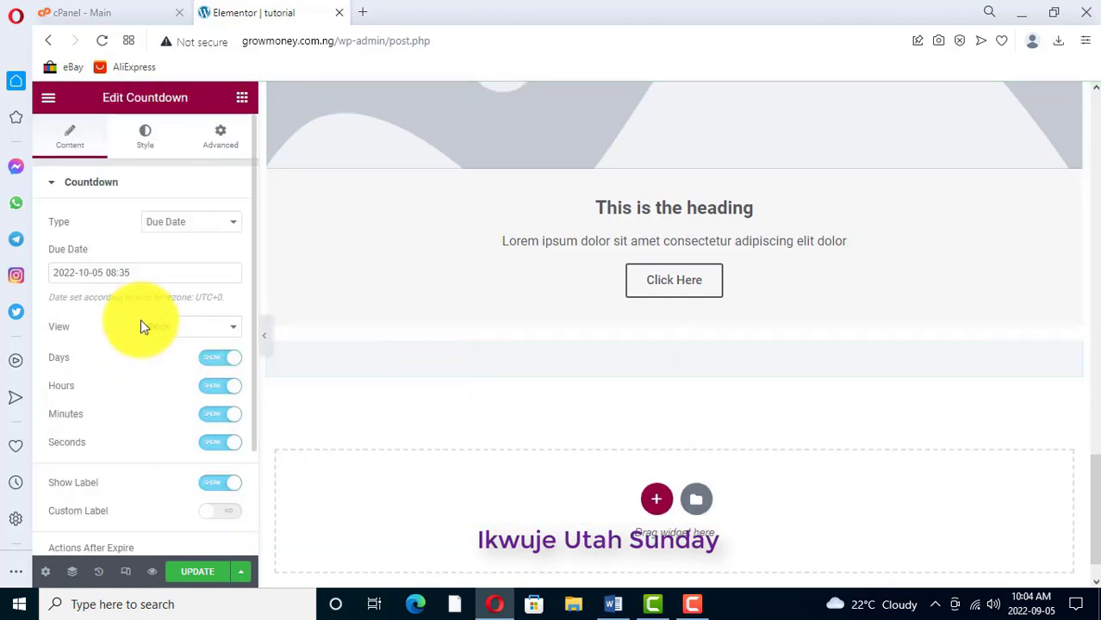
Step: Set the countdown's type to Evergreen Timer
click(231, 225)
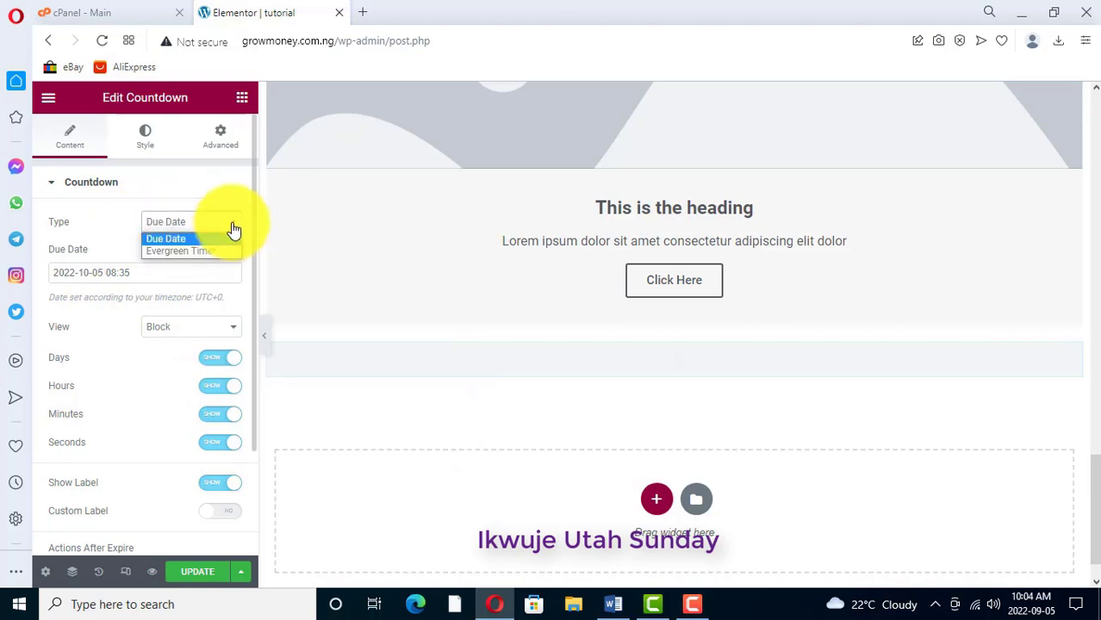
click(192, 253)
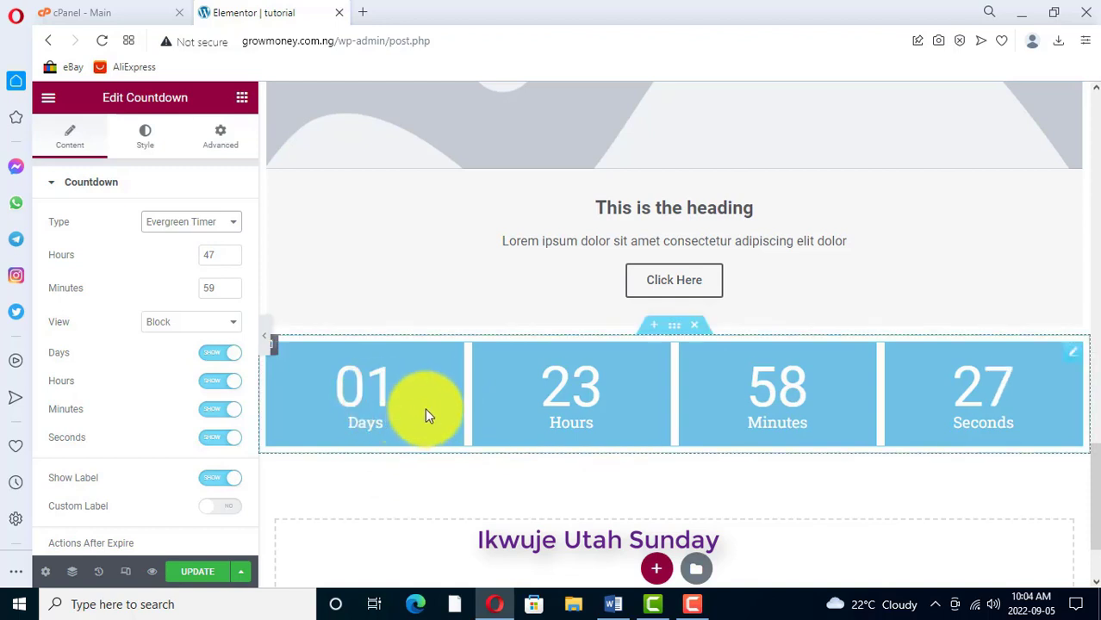
scroll(413, 398, down, 2)
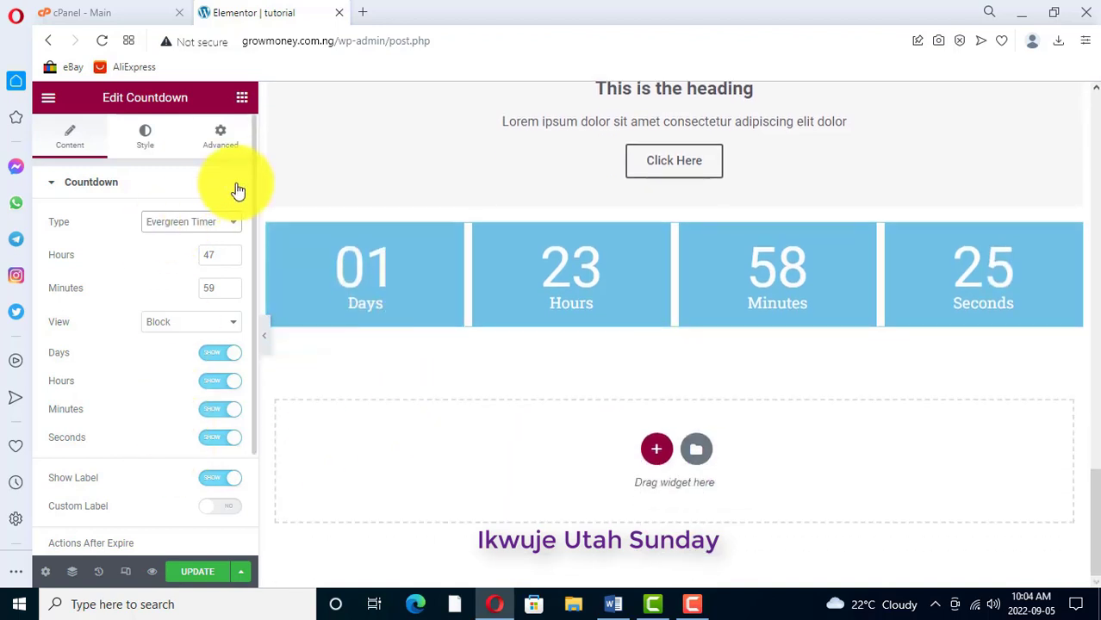
Step: Look through the whole widget library, from the Basic, Pro and General groups to Site, Single and WordPress
click(242, 97)
scroll(177, 500, down, 5)
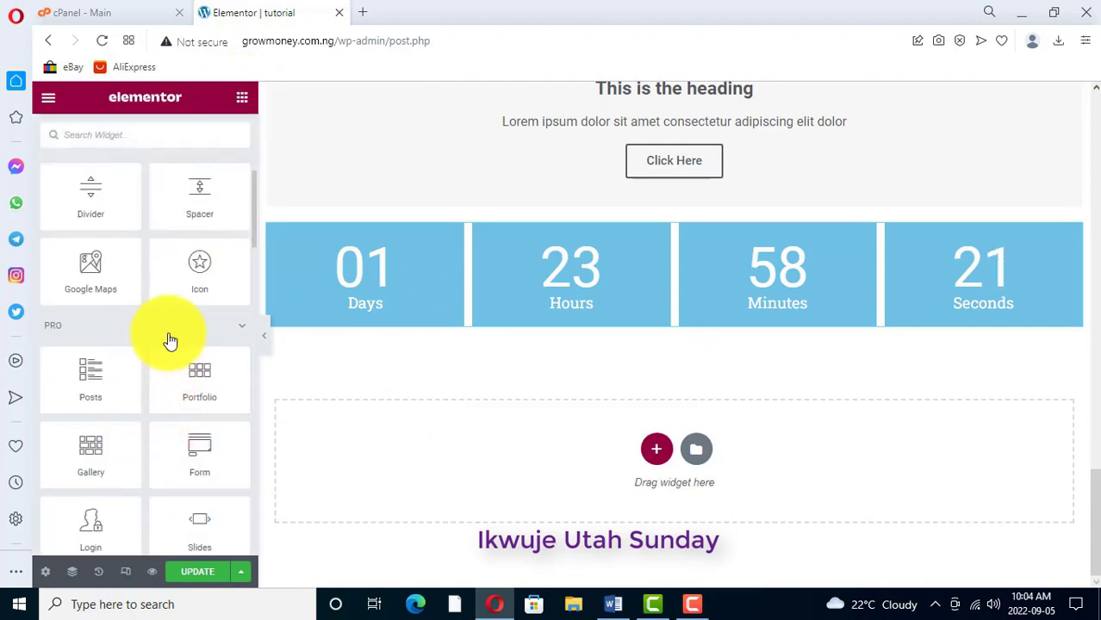
scroll(152, 405, down, 7)
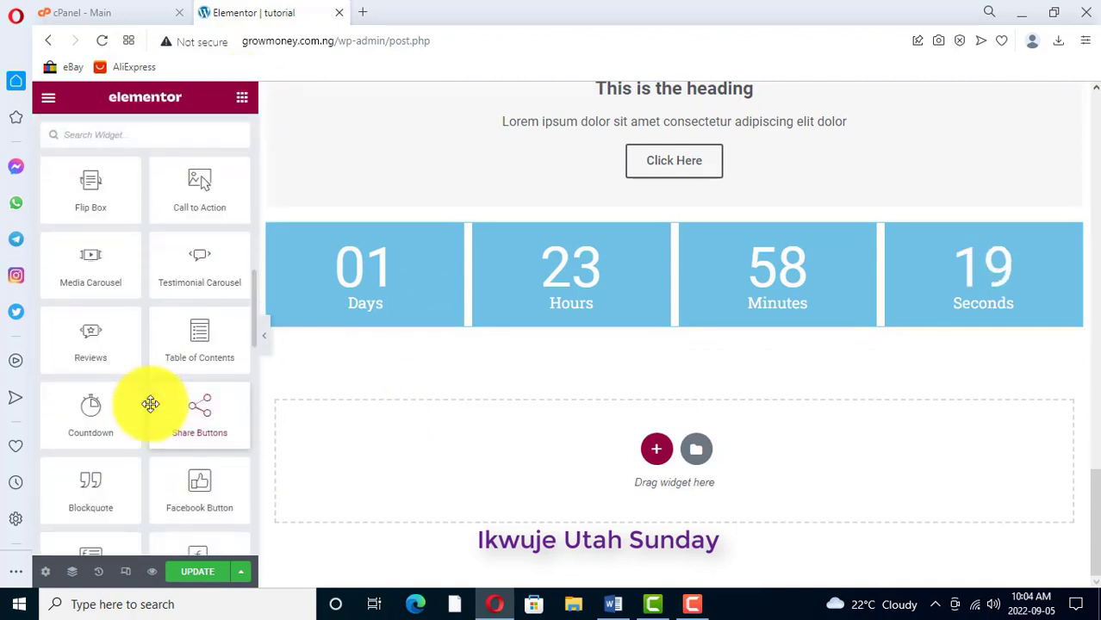
scroll(151, 404, down, 2)
scroll(146, 401, down, 4)
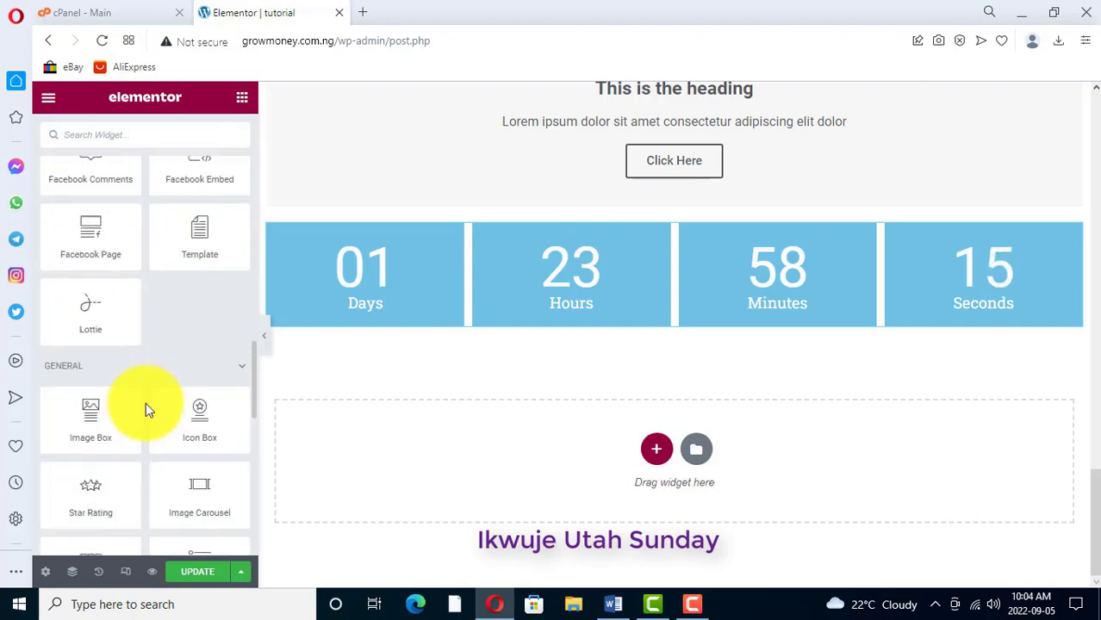
scroll(146, 402, down, 4)
scroll(145, 404, down, 4)
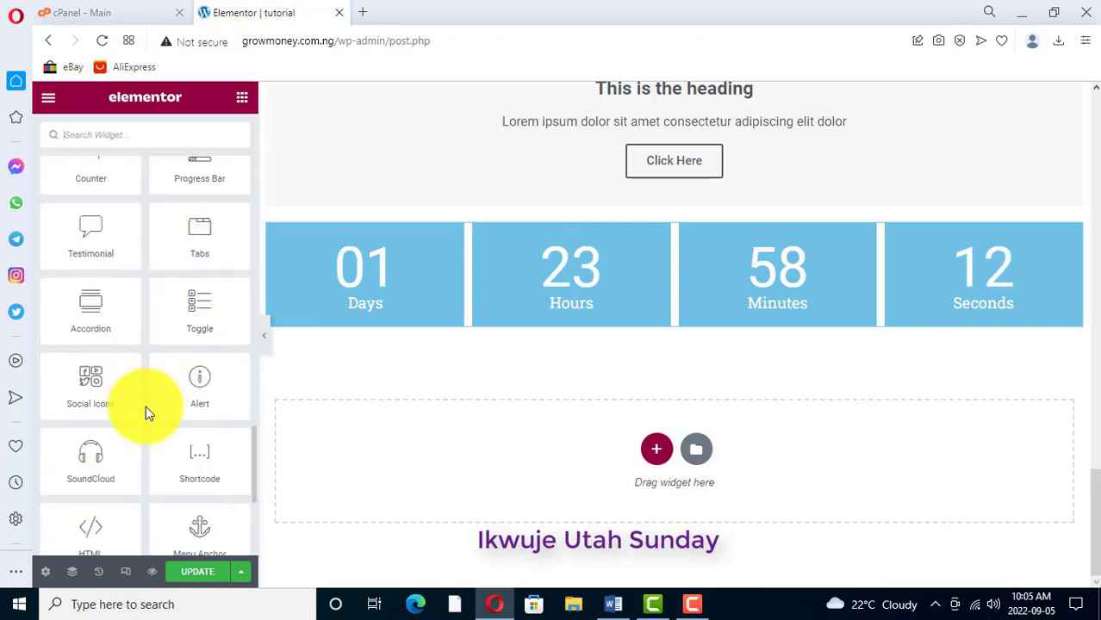
scroll(127, 482, down, 2)
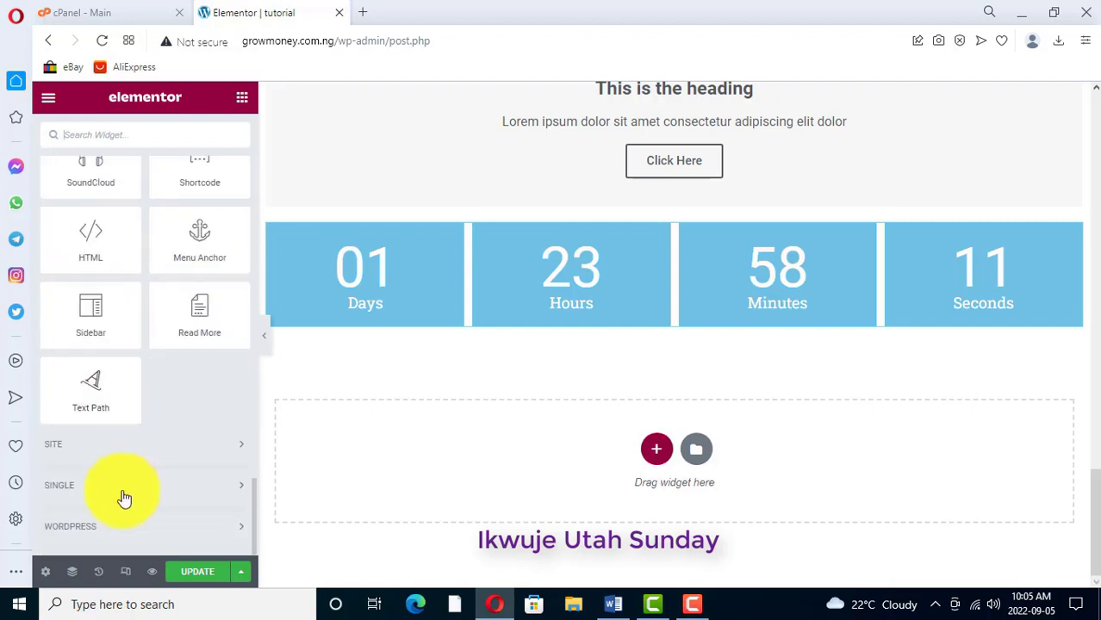
scroll(112, 439, up, 10)
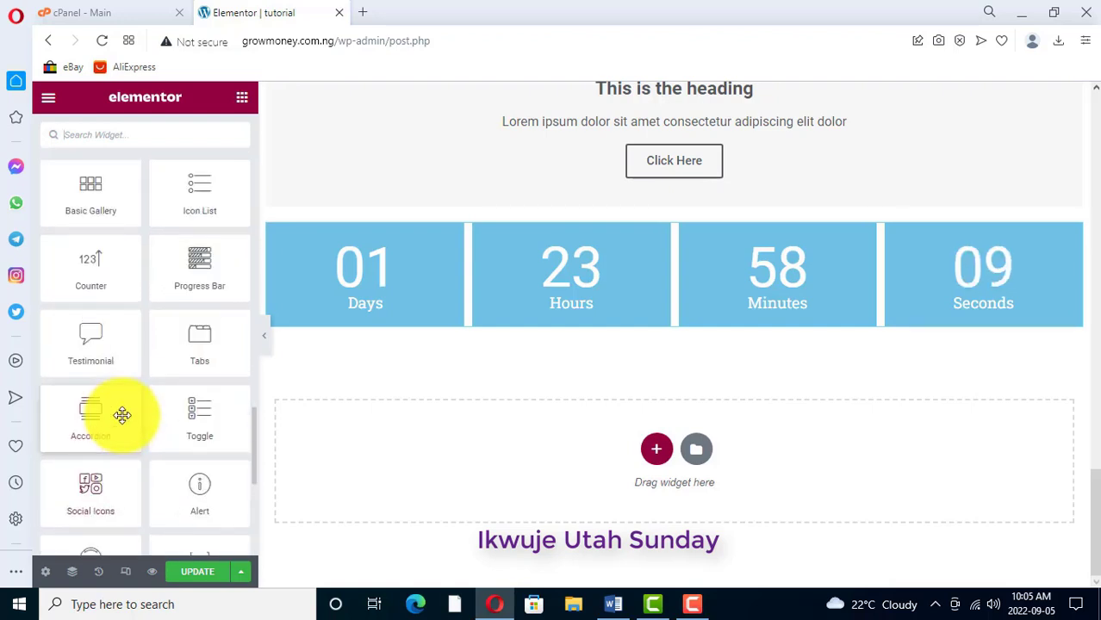
scroll(127, 419, up, 10)
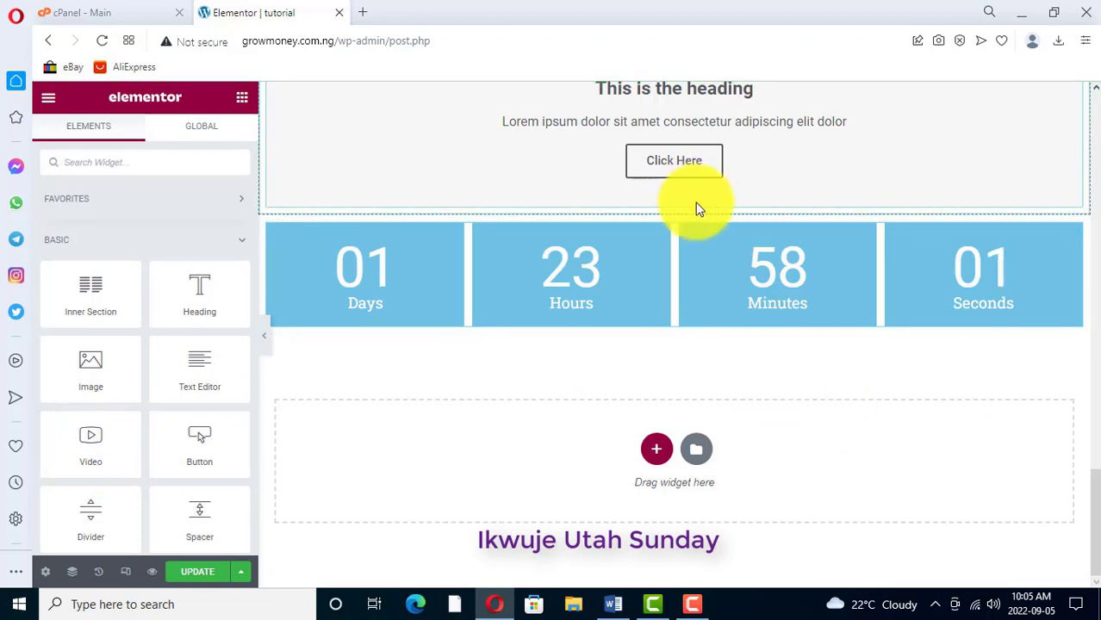
Step: Delete the "welcome to live large enterprise" heading section at the start of the page
scroll(705, 246, up, 5)
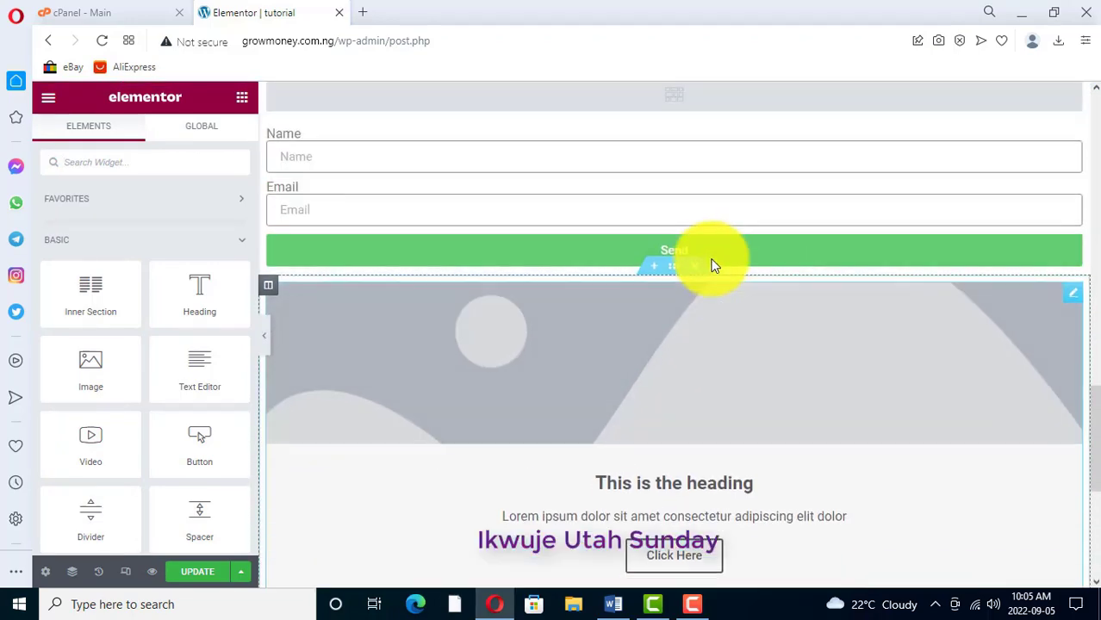
scroll(705, 297, up, 2)
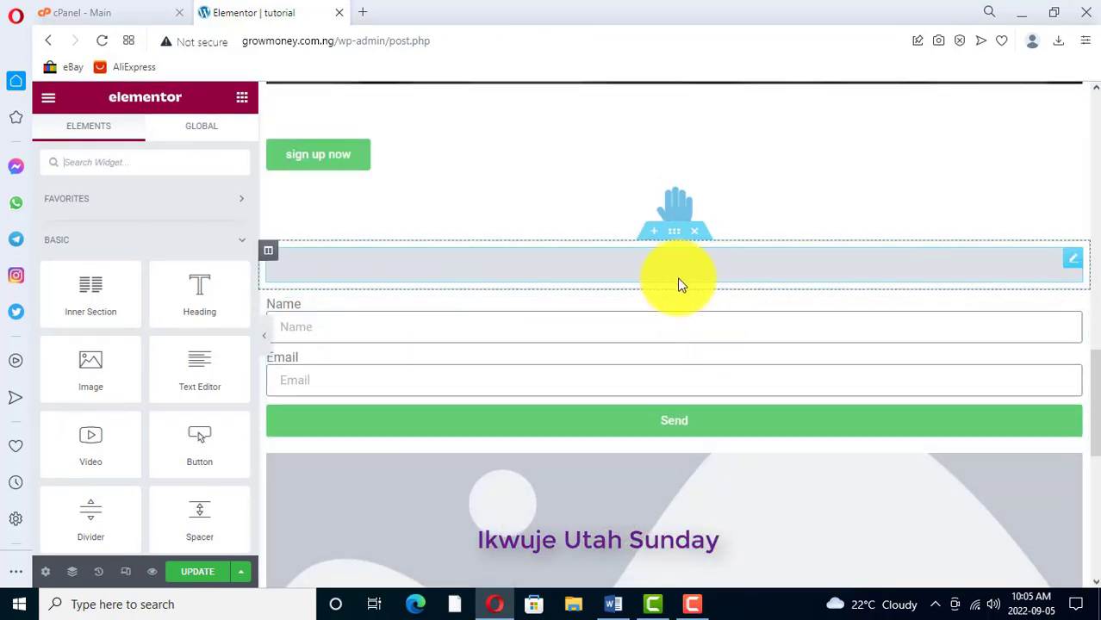
scroll(705, 298, up, 3)
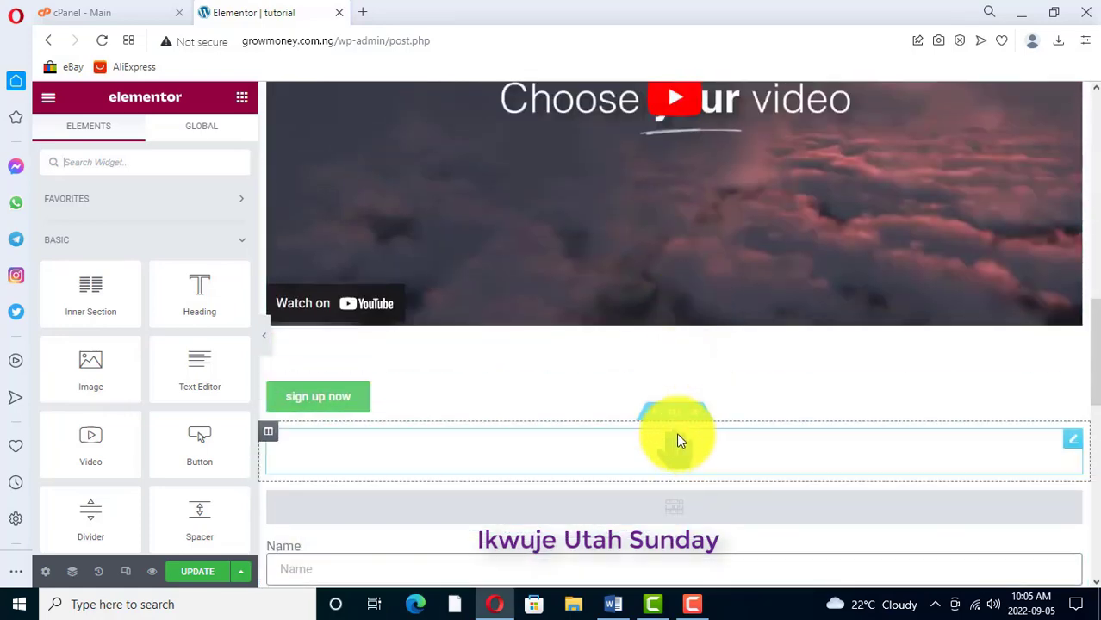
scroll(708, 266, up, 2)
scroll(712, 229, up, 4)
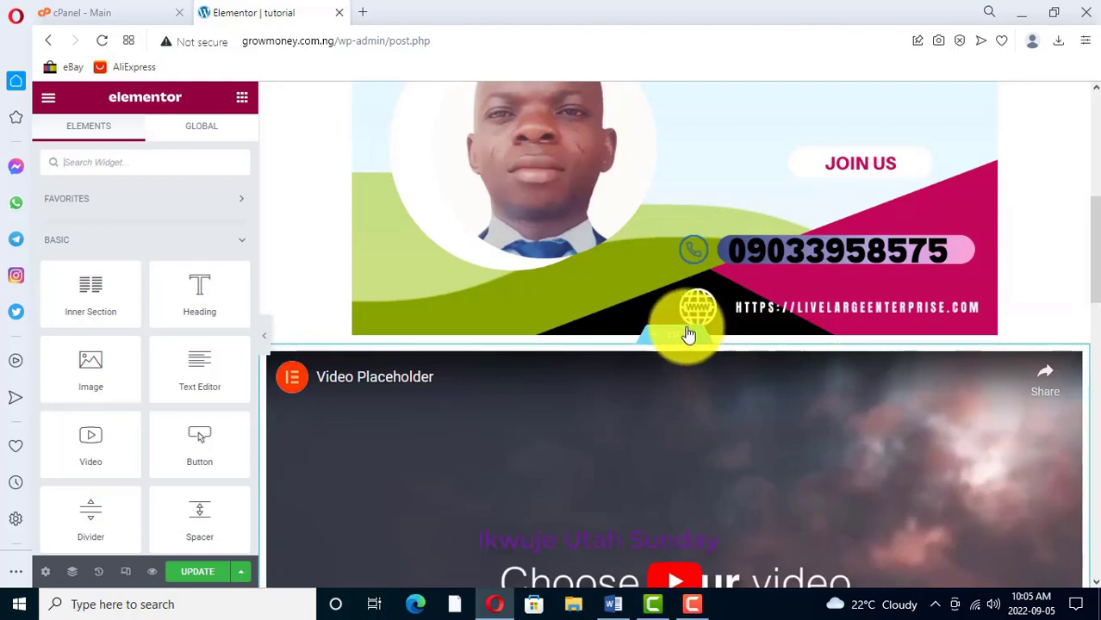
scroll(686, 319, up, 5)
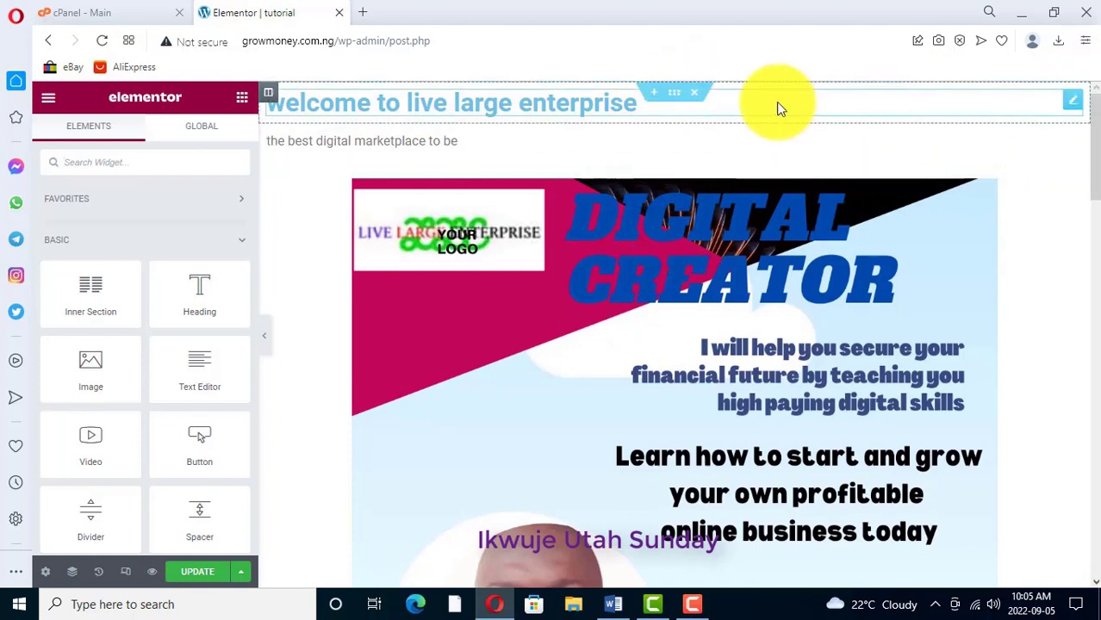
right_click(699, 92)
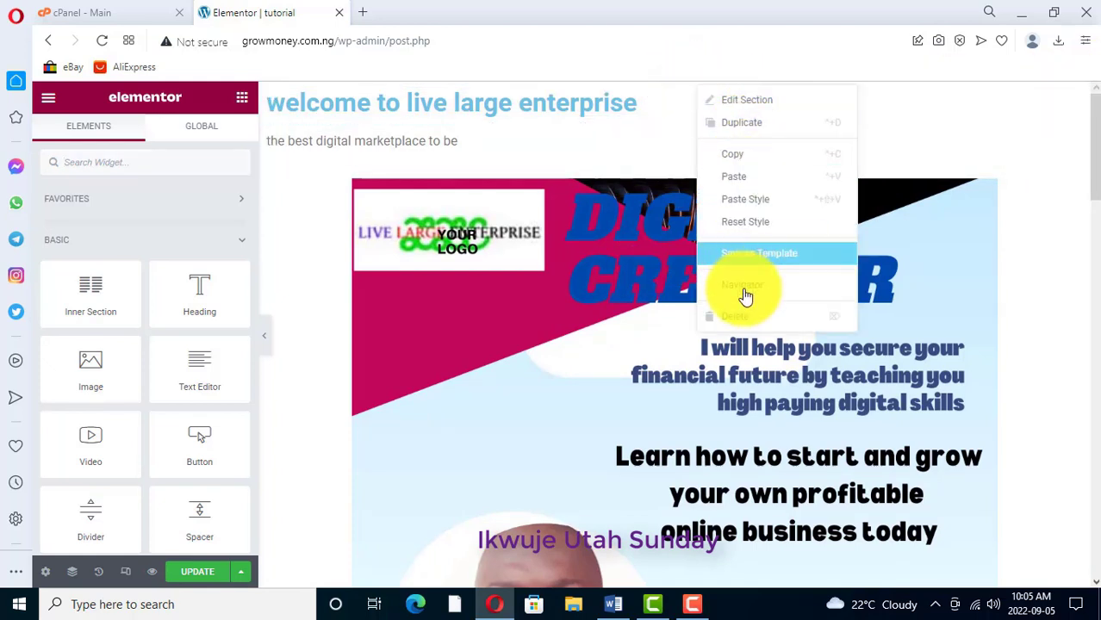
click(736, 321)
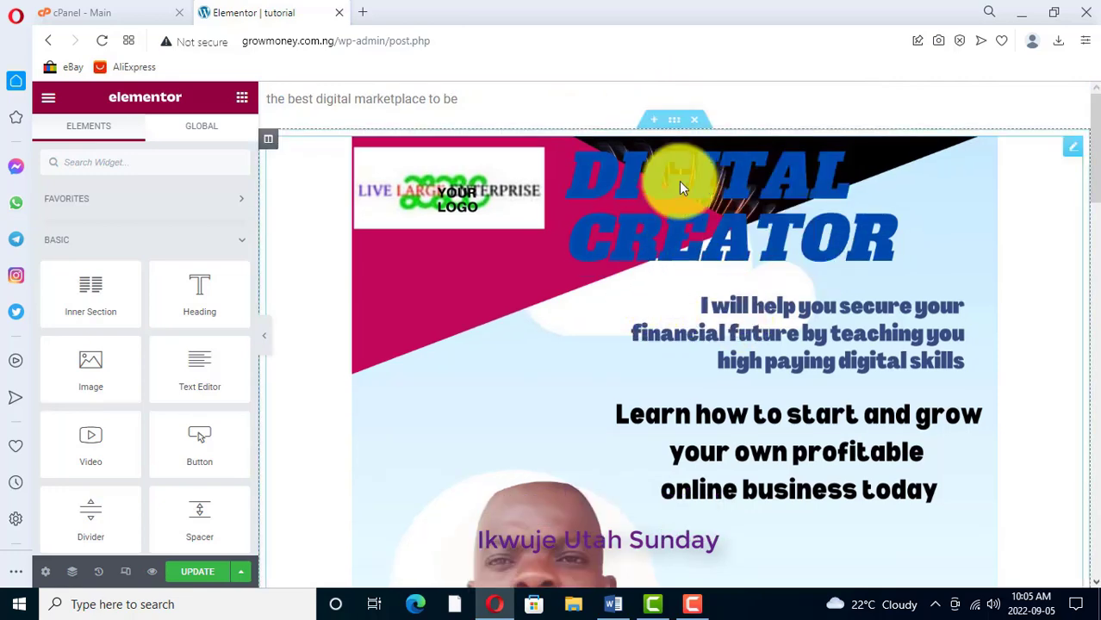
Step: Delete the "Digital Creator" image section and the placeholder video section below the tagline text
right_click(698, 123)
click(746, 356)
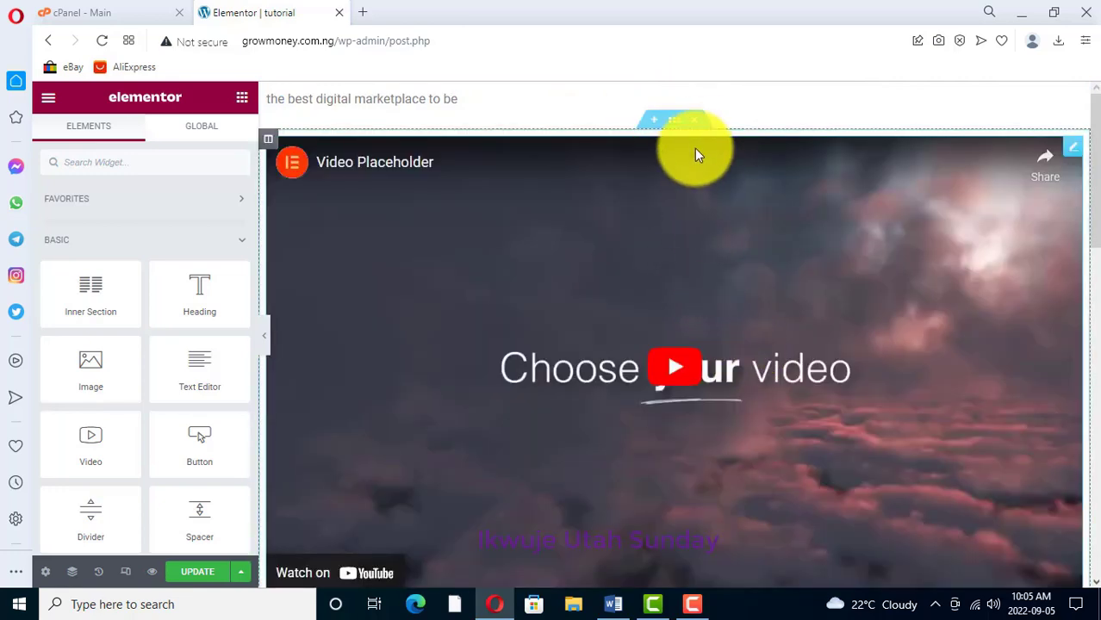
right_click(695, 123)
click(750, 357)
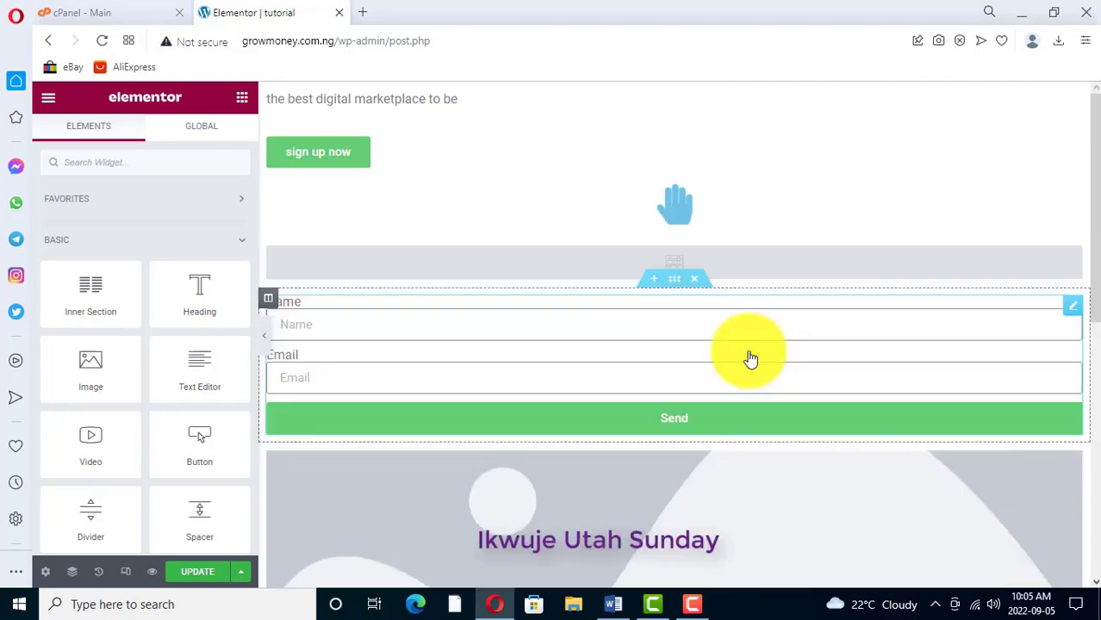
Step: Delete the hand icon section and the form section with the Name and Email fields
right_click(700, 168)
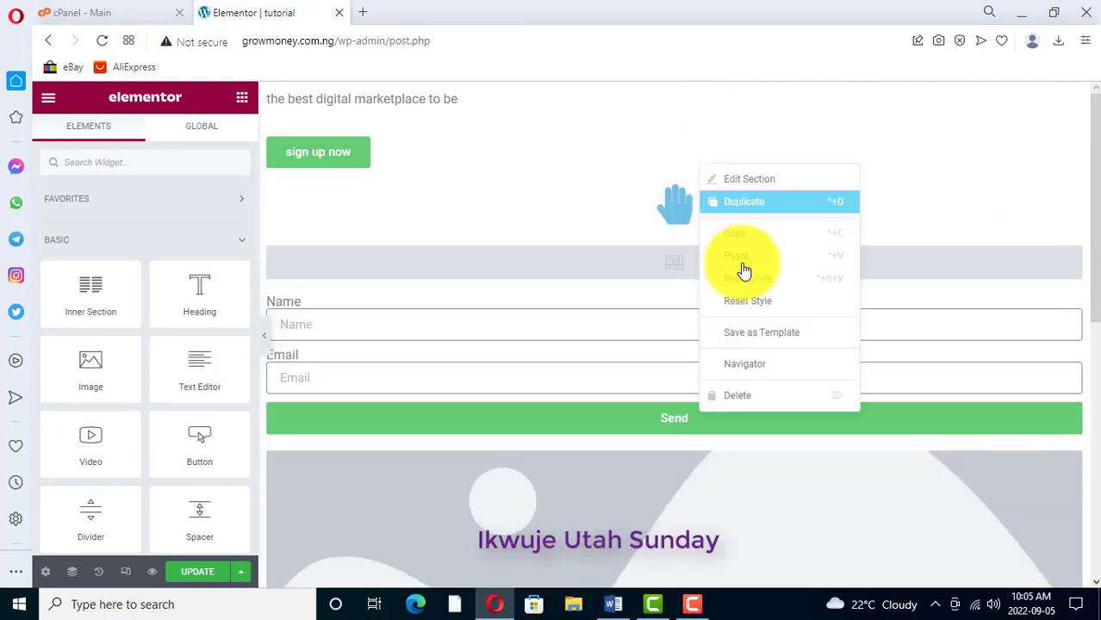
click(744, 394)
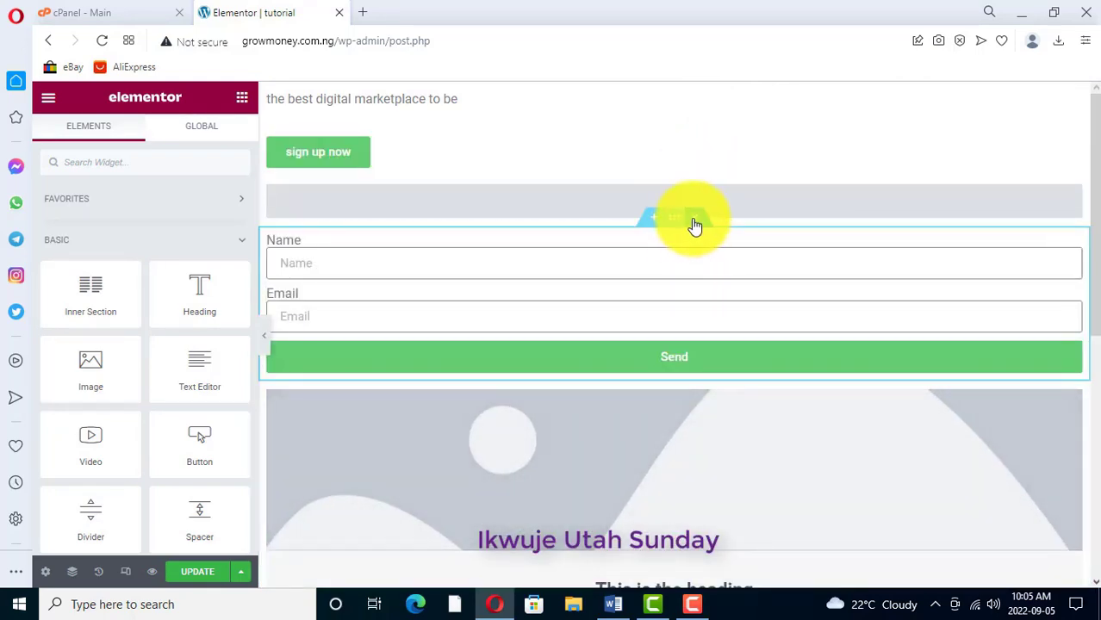
right_click(699, 220)
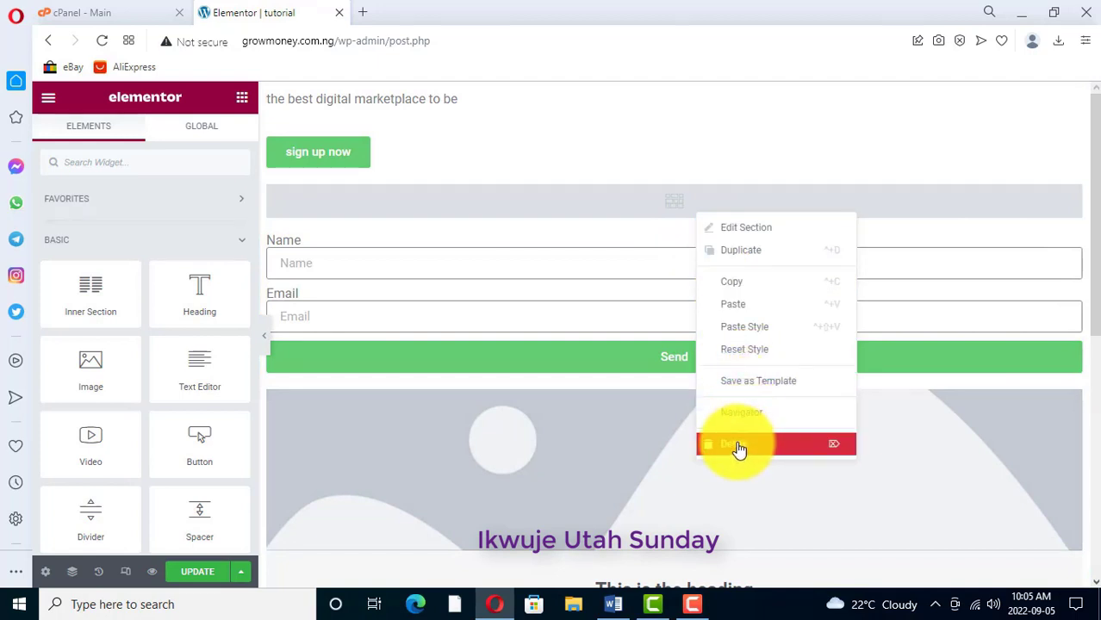
click(739, 447)
Step: Delete the Call to Action section and the countdown section below the empty gallery
right_click(696, 220)
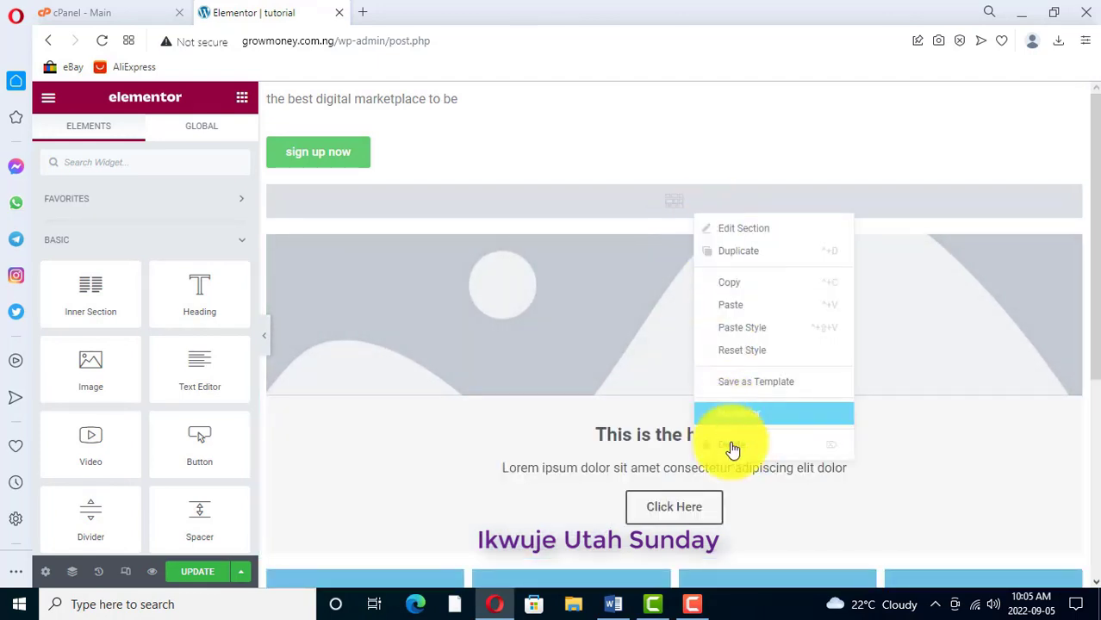
click(739, 446)
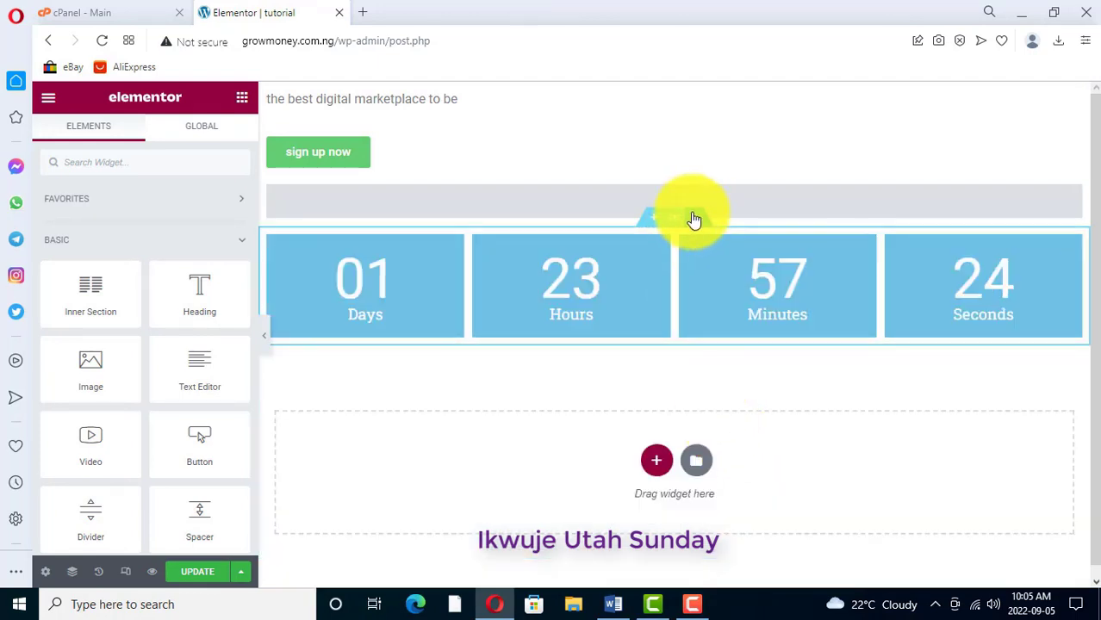
right_click(698, 219)
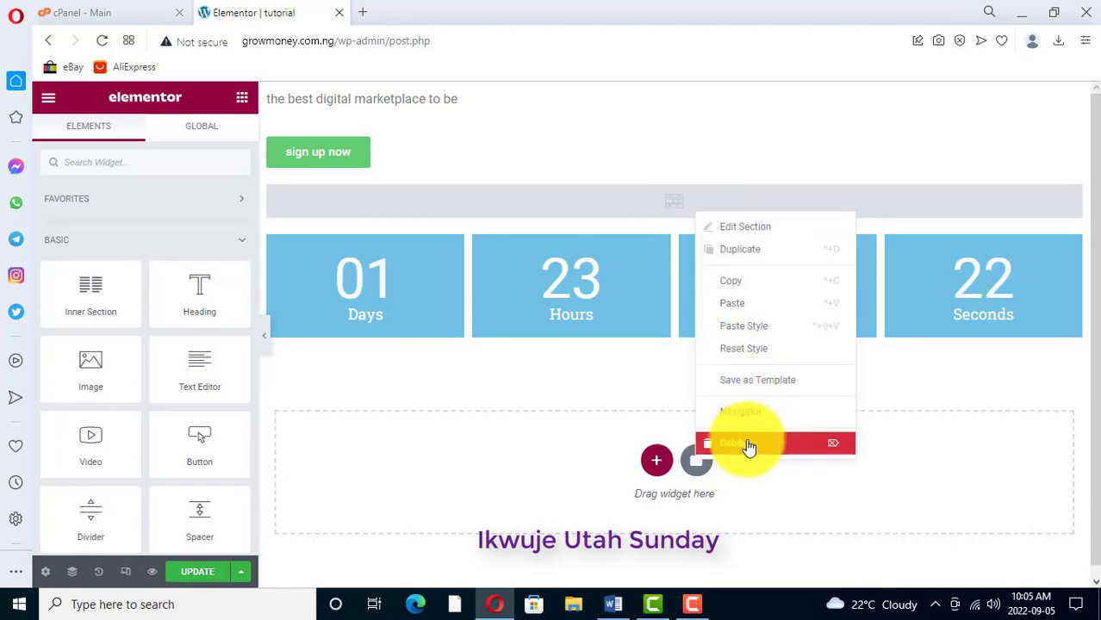
click(748, 445)
Step: Delete the page's remaining sections: the empty gallery, the "the best digital marketplace to be" text and the "sign up now" button
right_click(707, 167)
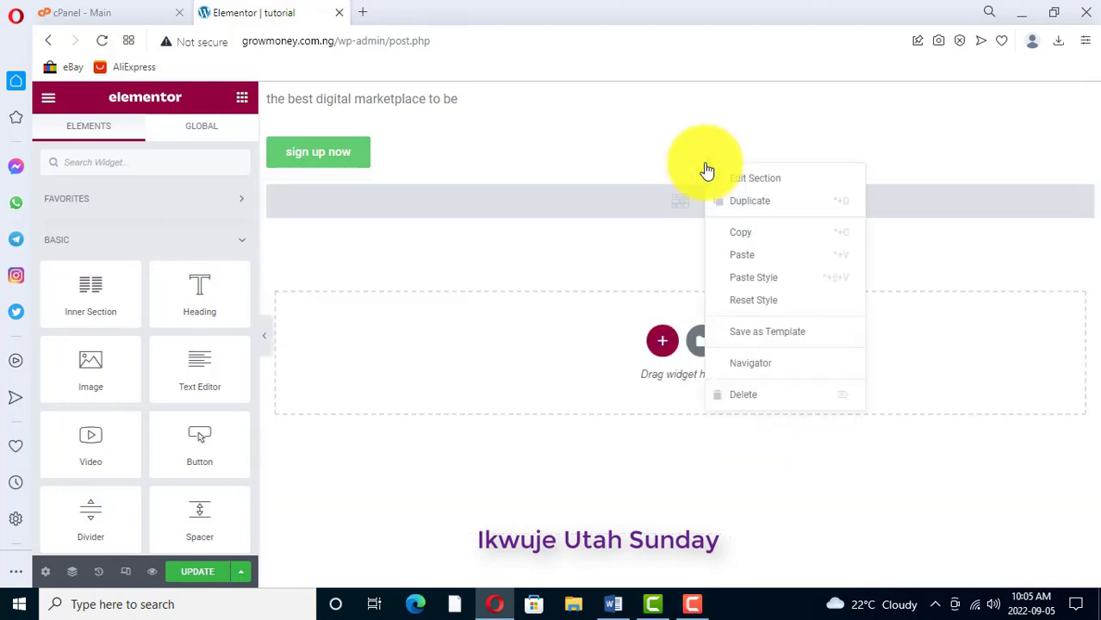
click(754, 403)
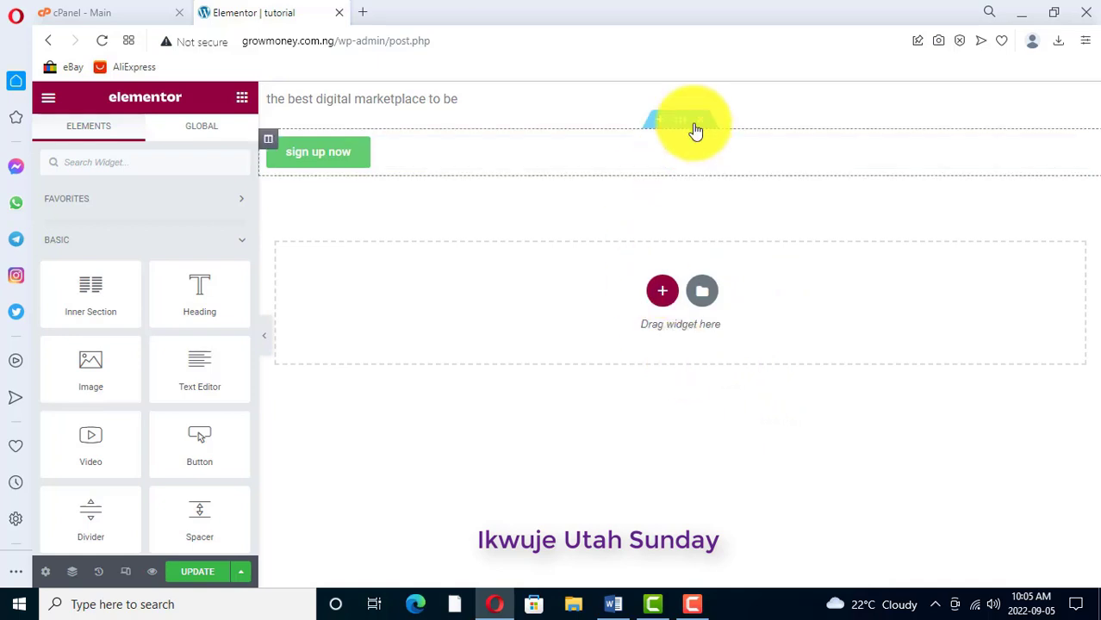
right_click(705, 80)
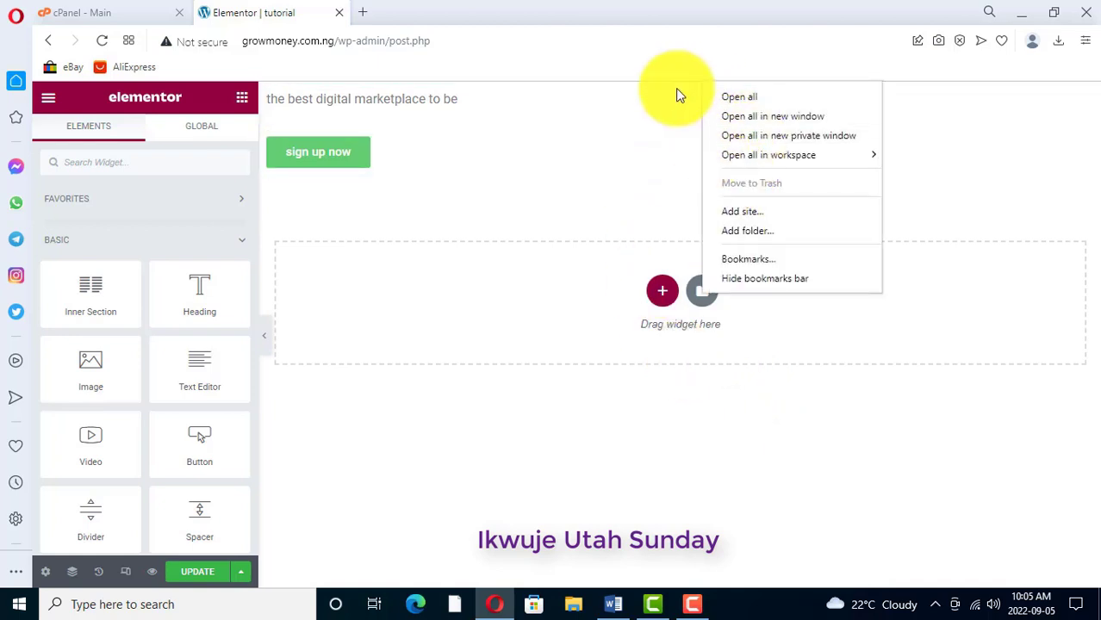
click(644, 192)
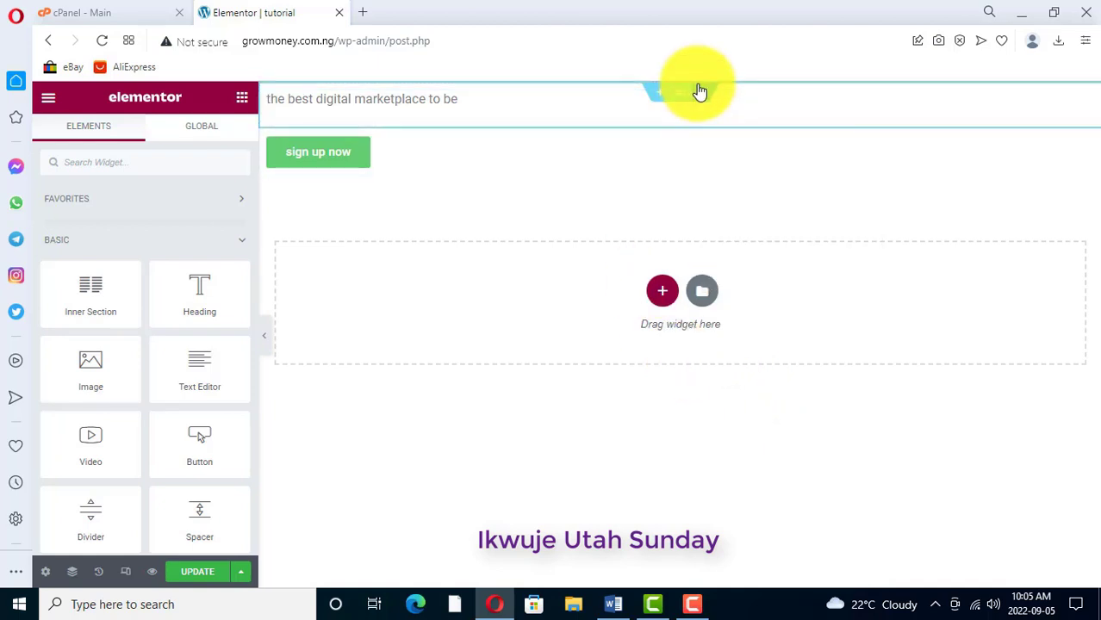
right_click(699, 93)
click(737, 318)
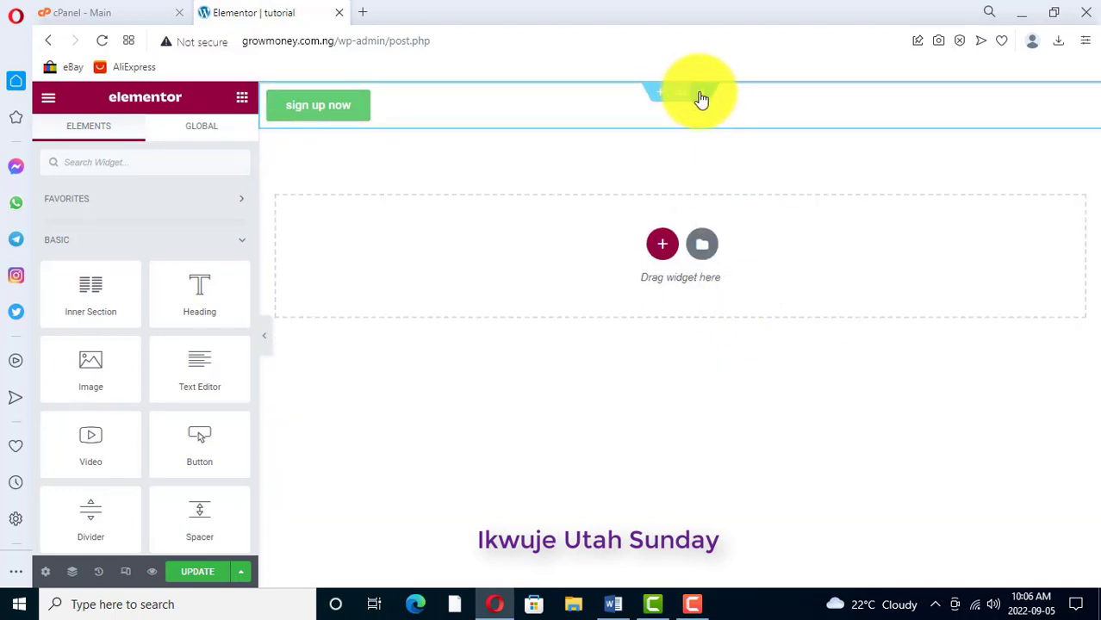
right_click(701, 100)
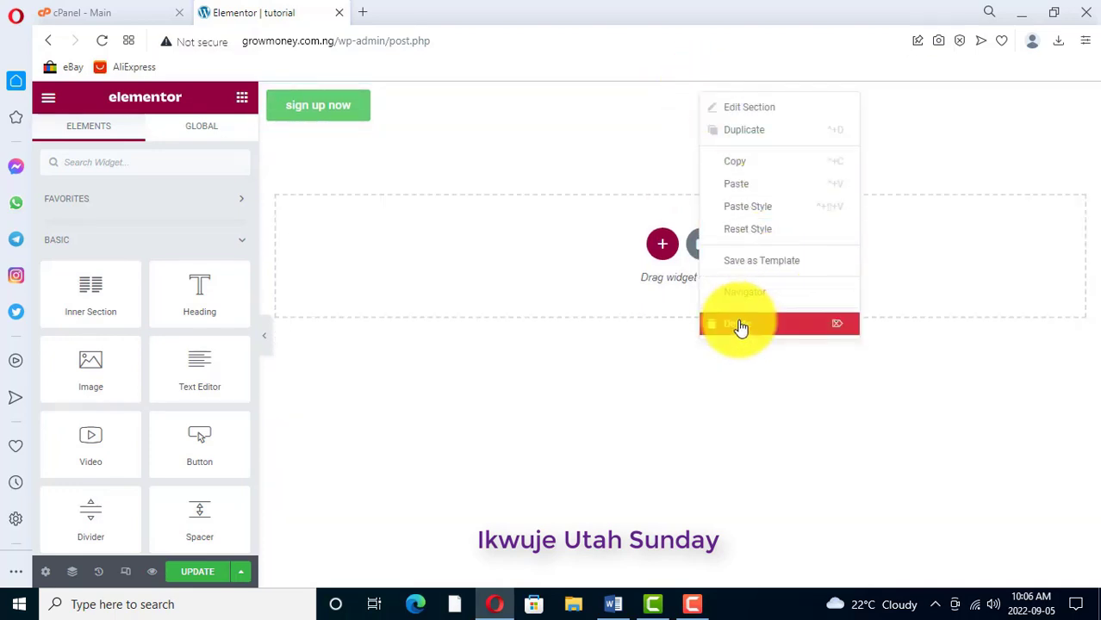
click(739, 326)
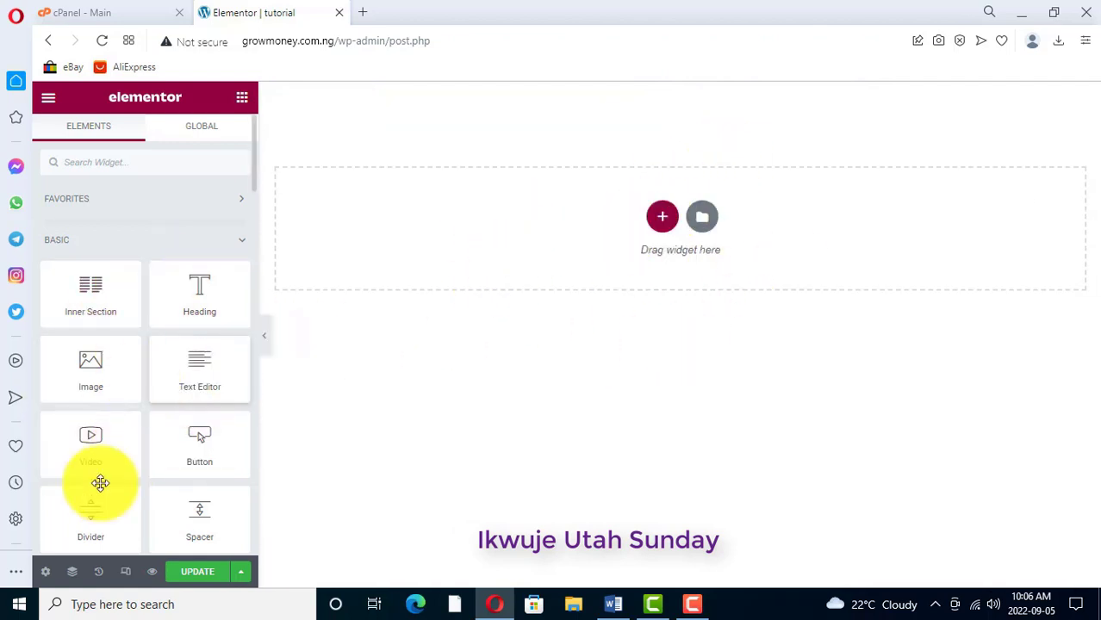
scroll(168, 379, down, 4)
scroll(155, 392, down, 20)
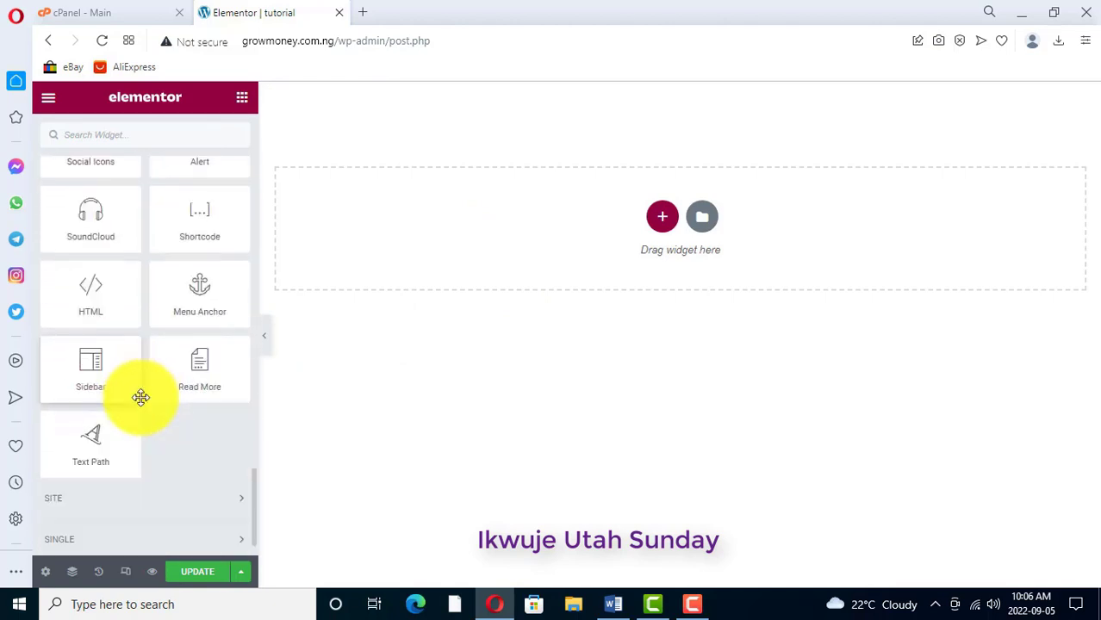
scroll(143, 415, down, 1)
scroll(129, 327, up, 10)
scroll(147, 358, up, 15)
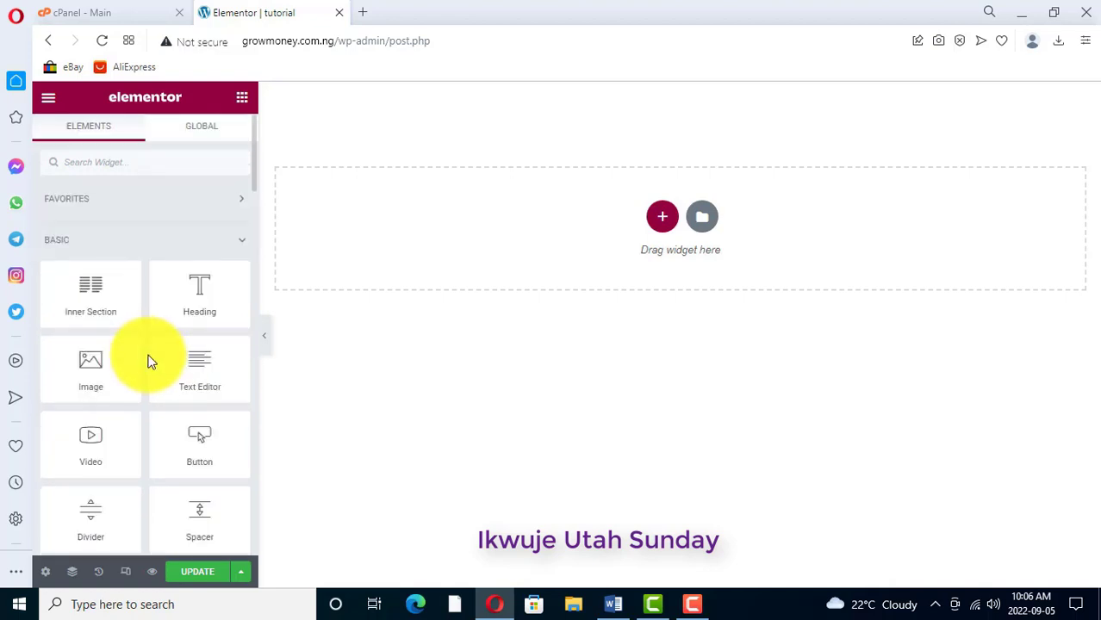